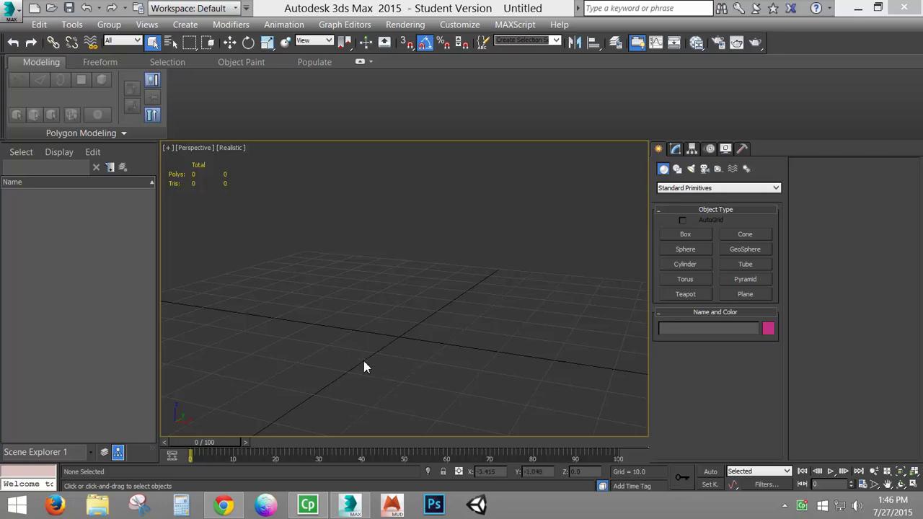
Step: Switch to the tire tread drawing in the browser and capture a strip across the tread with Snipping Tool
click(224, 506)
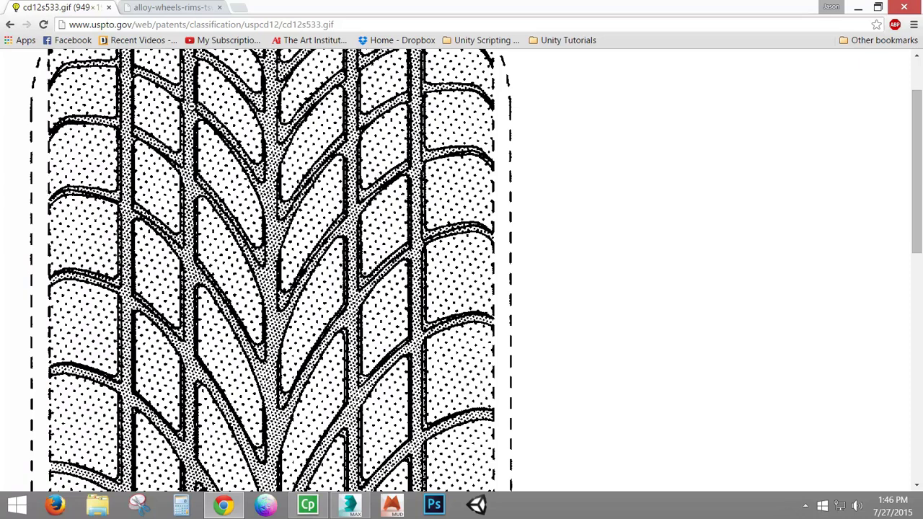
click(143, 508)
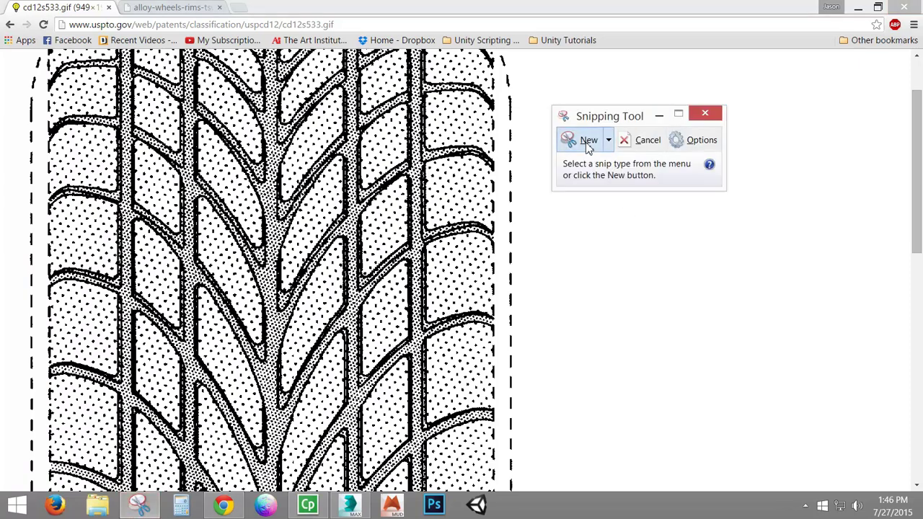
click(586, 141)
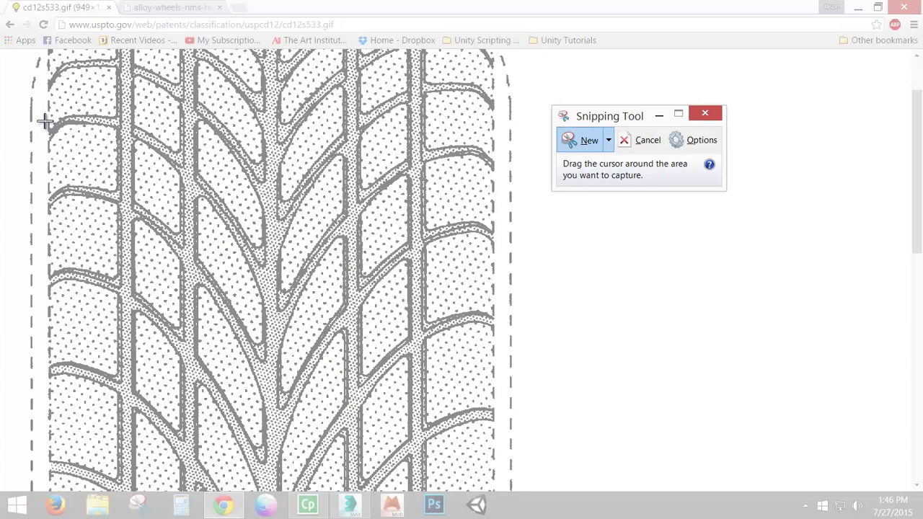
drag(41, 112, 513, 283)
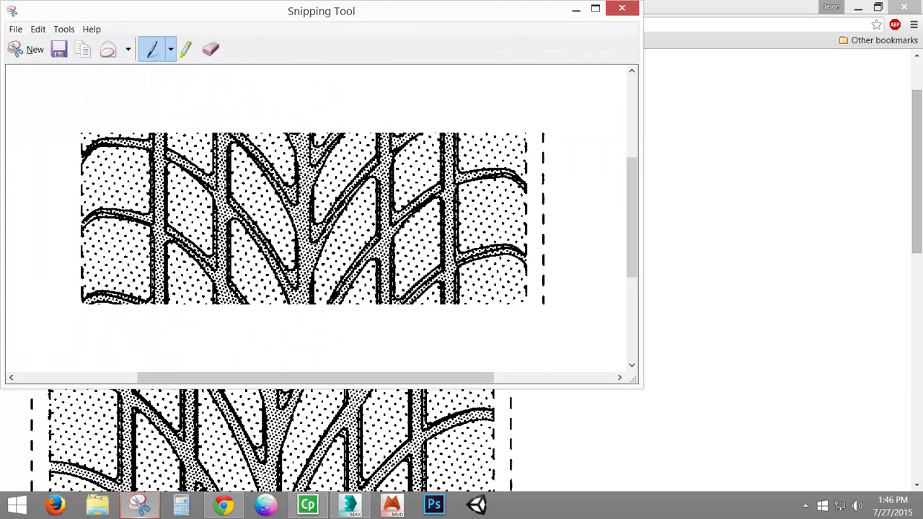
click(596, 8)
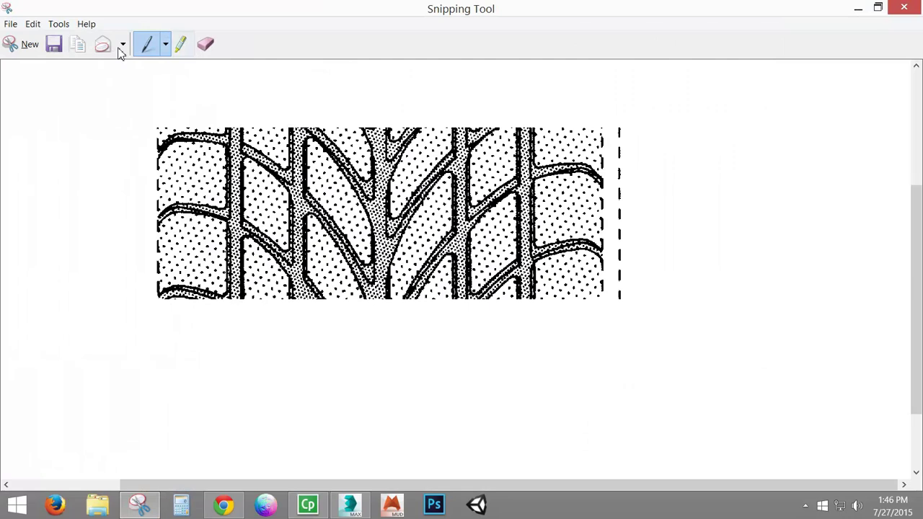
Step: Outline the three adjoining tread blocks from the snip's left edge toward the centre groove with the red pen
click(165, 44)
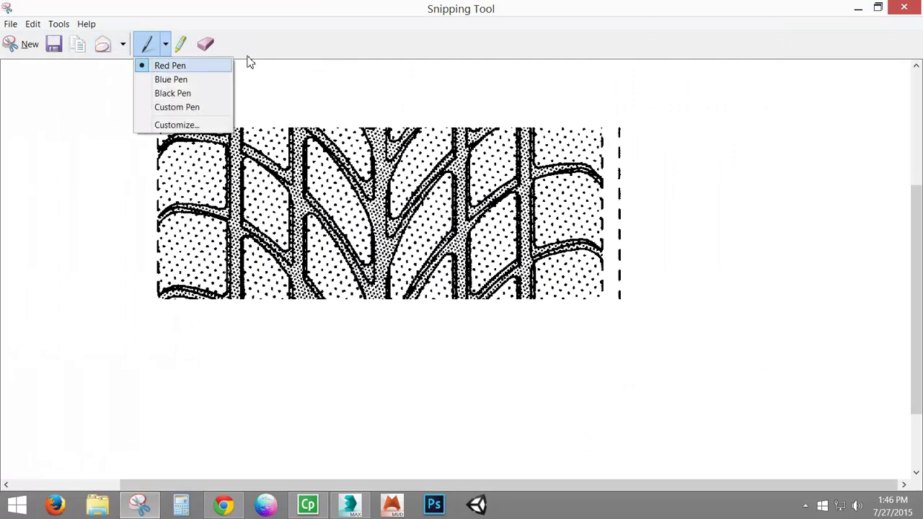
click(286, 36)
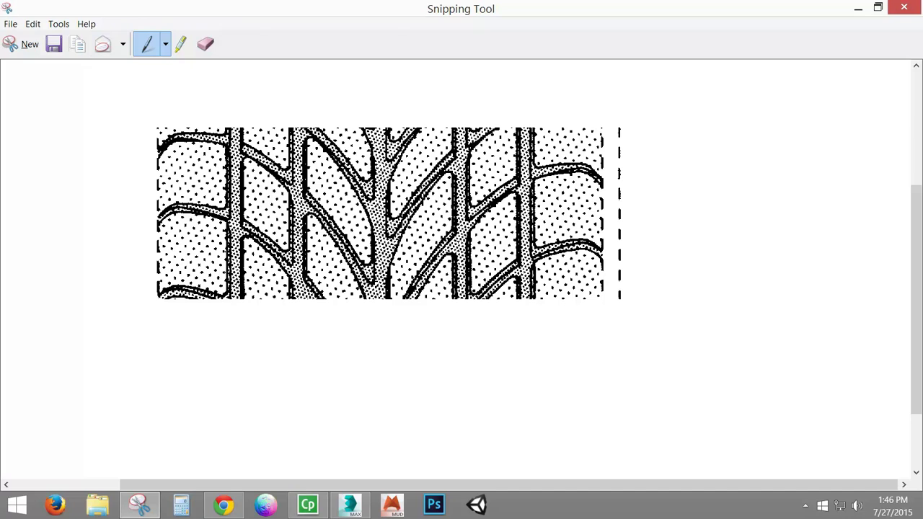
mouse_move(157, 160)
mouse_down()
mouse_move(175, 139)
mouse_move(173, 206)
mouse_move(159, 217)
mouse_move(157, 154)
mouse_move(177, 136)
mouse_move(229, 142)
mouse_move(228, 206)
mouse_move(173, 207)
mouse_up()
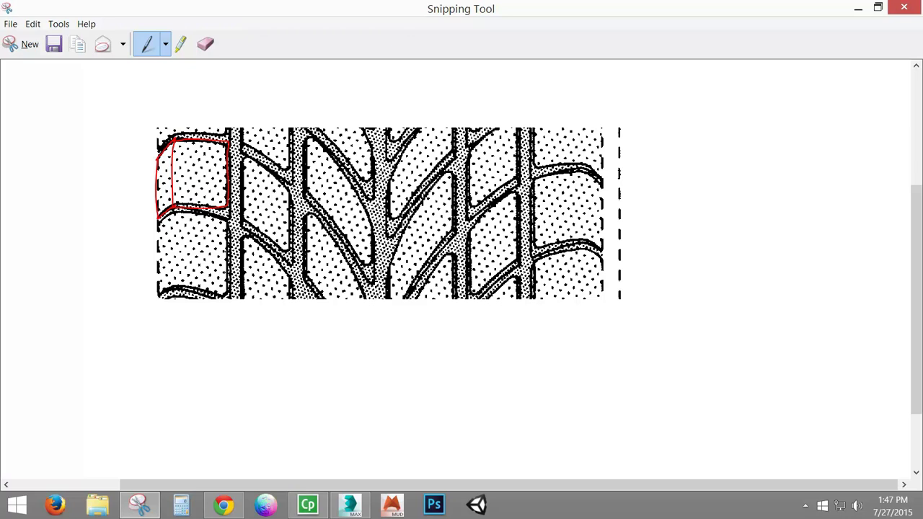
mouse_move(231, 146)
mouse_down()
mouse_move(245, 171)
mouse_move(243, 212)
mouse_move(229, 208)
mouse_up()
mouse_move(245, 158)
mouse_down()
mouse_move(287, 188)
mouse_move(294, 263)
mouse_move(267, 235)
mouse_up()
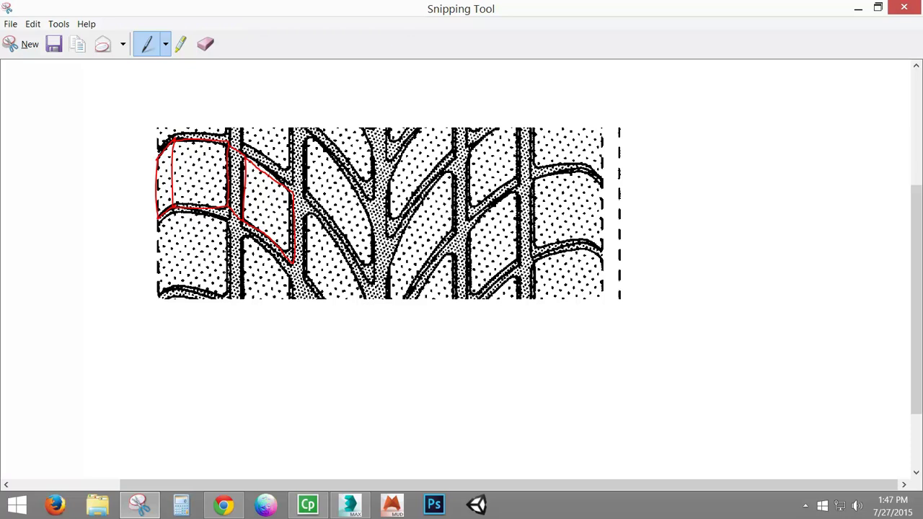
mouse_move(292, 191)
mouse_down()
mouse_move(309, 214)
mouse_move(304, 273)
mouse_up()
mouse_move(309, 210)
mouse_down()
mouse_move(366, 293)
mouse_move(368, 321)
mouse_move(308, 276)
mouse_up()
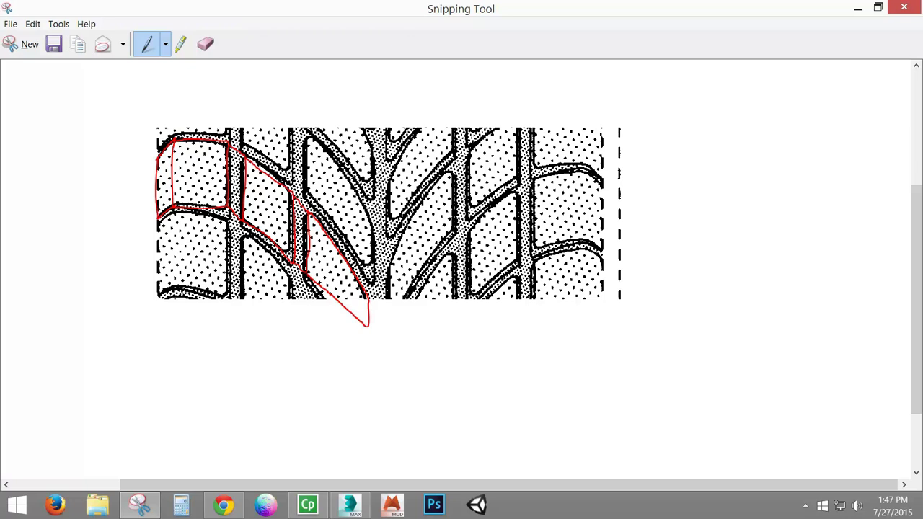
Step: Outline the centre groove section and the diagonal groove above the three tread blocks in red
mouse_move(387, 298)
mouse_down()
mouse_move(388, 326)
mouse_move(369, 329)
mouse_up()
mouse_move(161, 136)
mouse_down()
mouse_move(180, 128)
mouse_move(229, 129)
mouse_move(229, 145)
mouse_move(246, 138)
mouse_move(293, 172)
mouse_move(292, 182)
mouse_move(295, 173)
mouse_move(309, 212)
mouse_move(367, 258)
mouse_move(372, 305)
mouse_up()
mouse_move(369, 261)
mouse_down()
mouse_move(384, 266)
mouse_move(392, 293)
mouse_up()
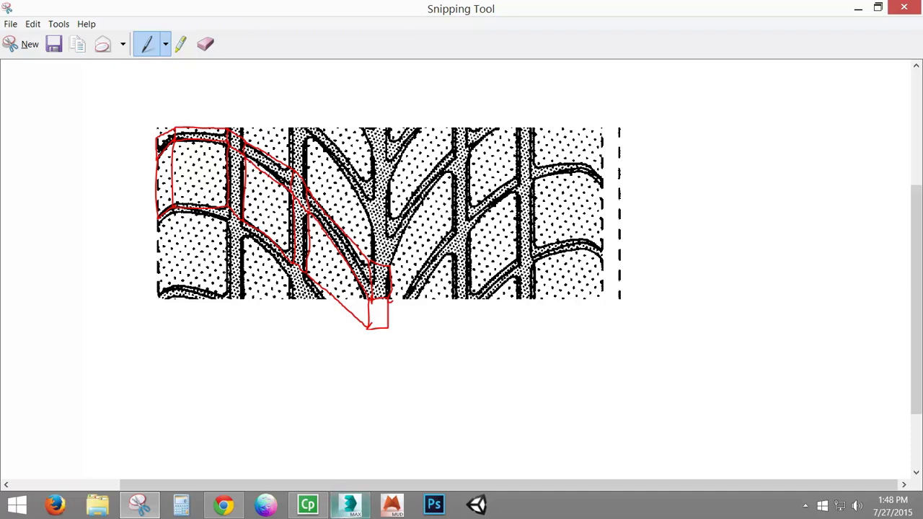
Step: Switch to 3ds Max, show the Top view, and turn on 3D snapping with Grid Points added as a snap target
click(350, 505)
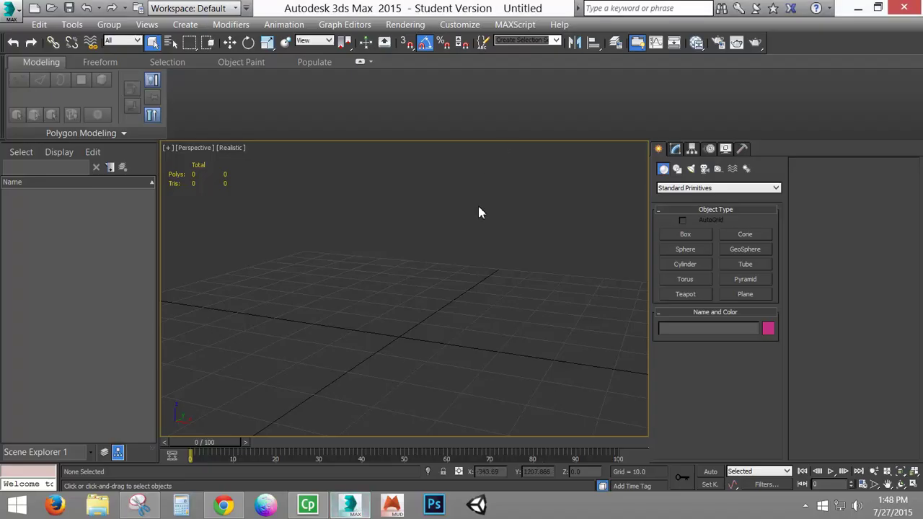
key(t)
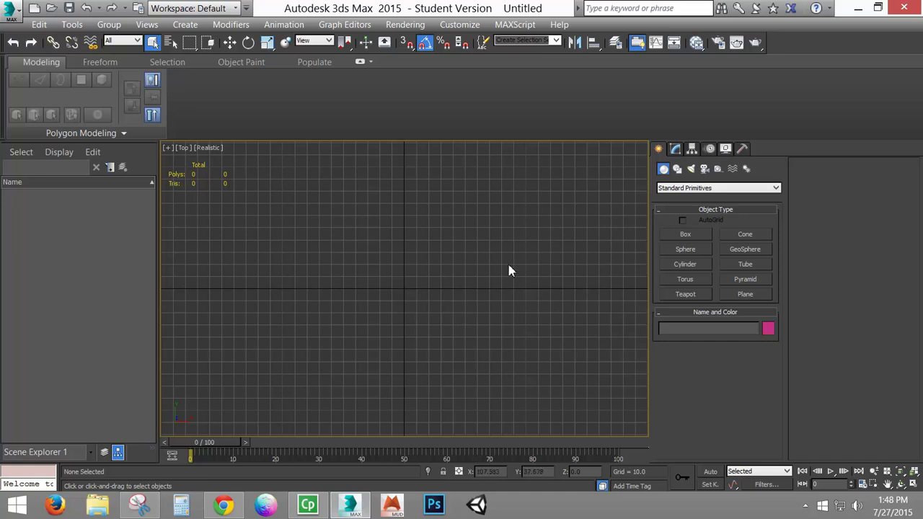
click(406, 43)
right_click(406, 45)
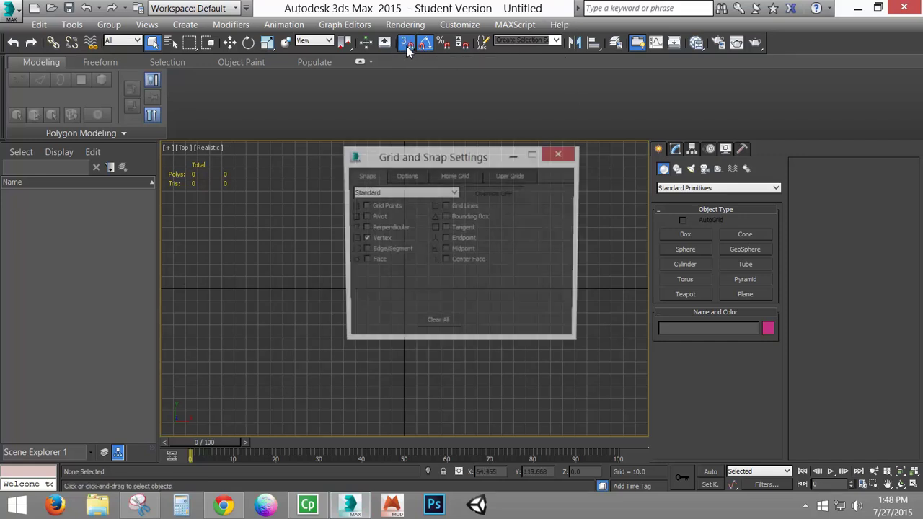
click(377, 206)
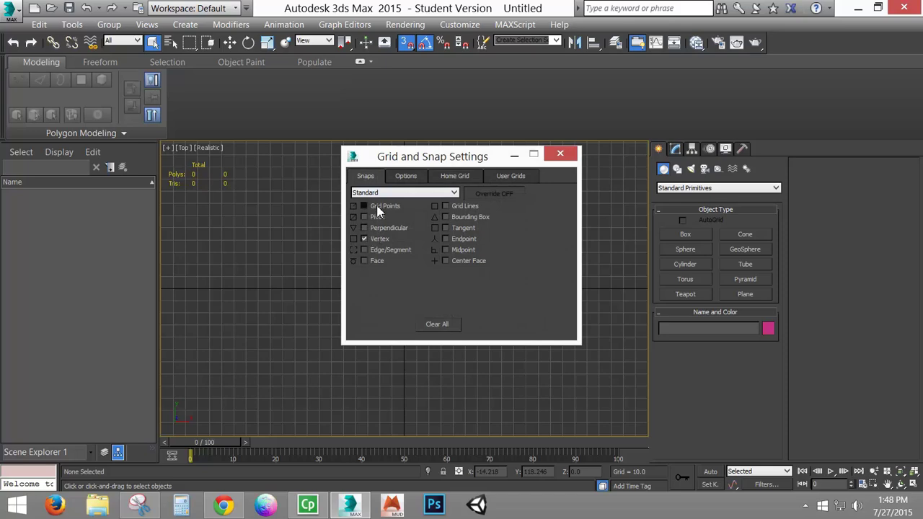
click(560, 154)
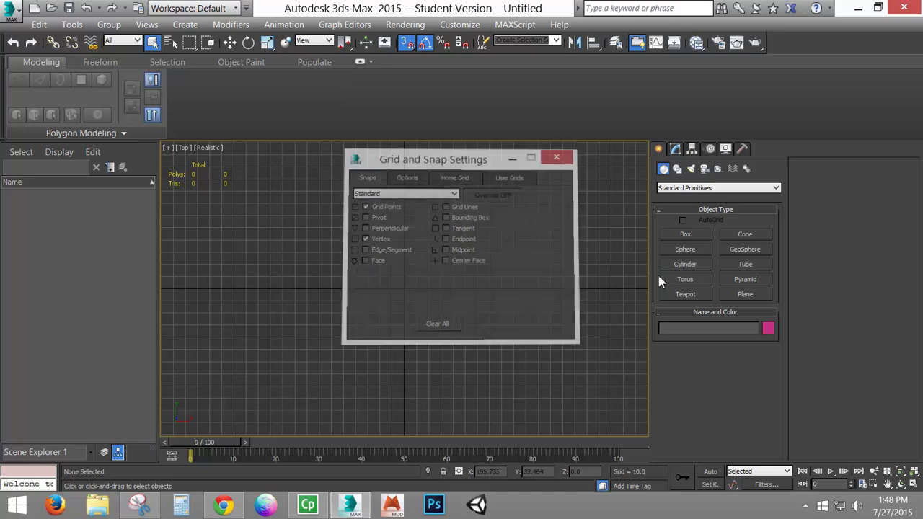
Step: Create a grid-snapped plane 20 long and 70 wide with 2 length segments and 7 width segments, and hide the grid
click(746, 292)
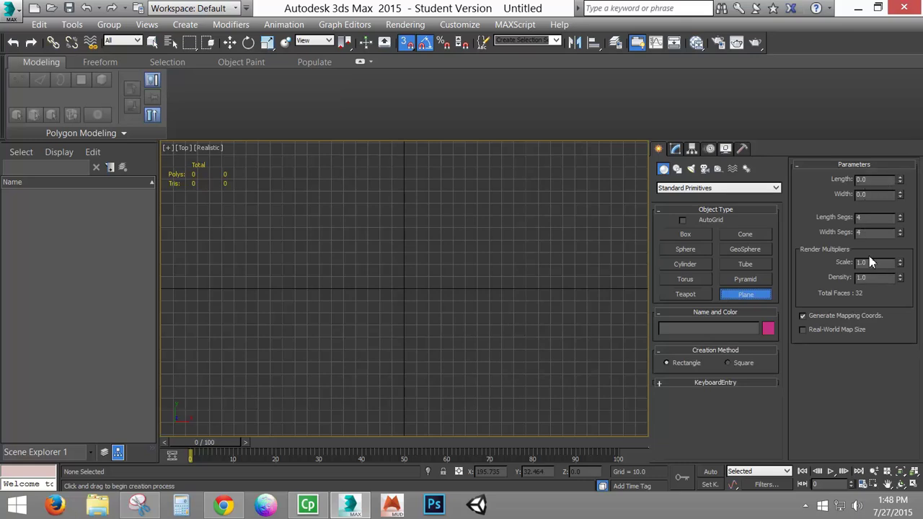
drag(874, 220, 847, 223)
text(1)
drag(882, 235, 813, 240)
text(7)
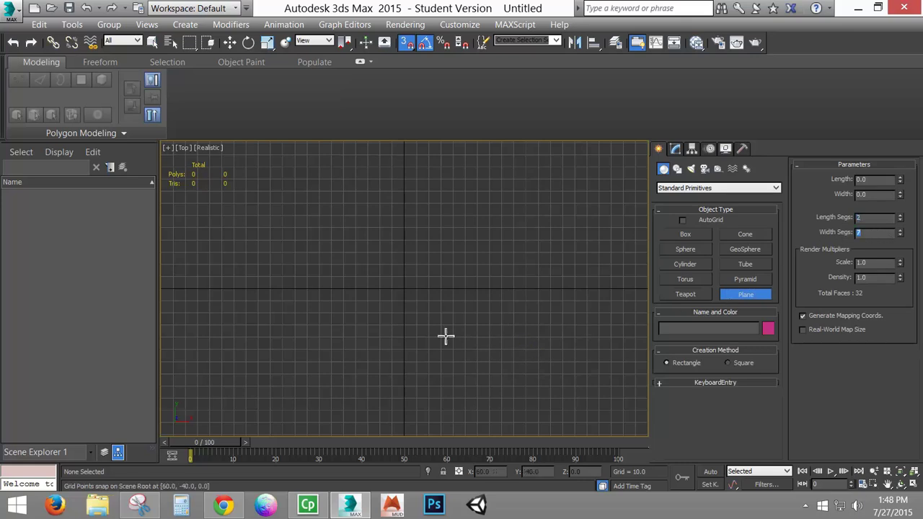
scroll(426, 325, up, 4)
scroll(429, 310, up, 2)
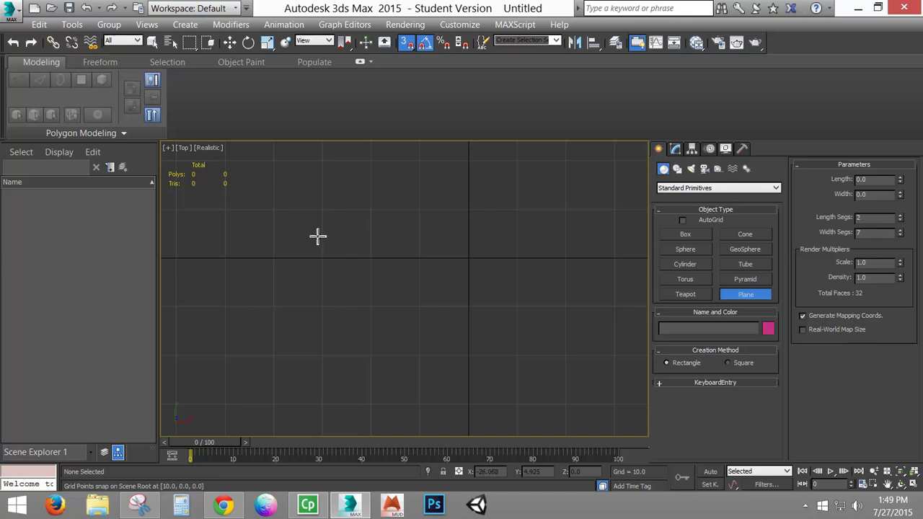
middle_drag(198, 243, 328, 255)
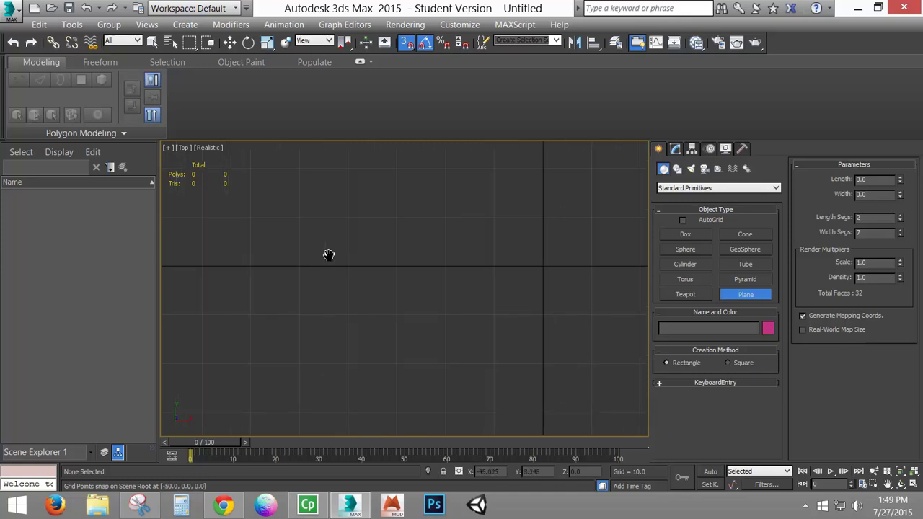
click(552, 217)
drag(521, 300, 212, 318)
key(g)
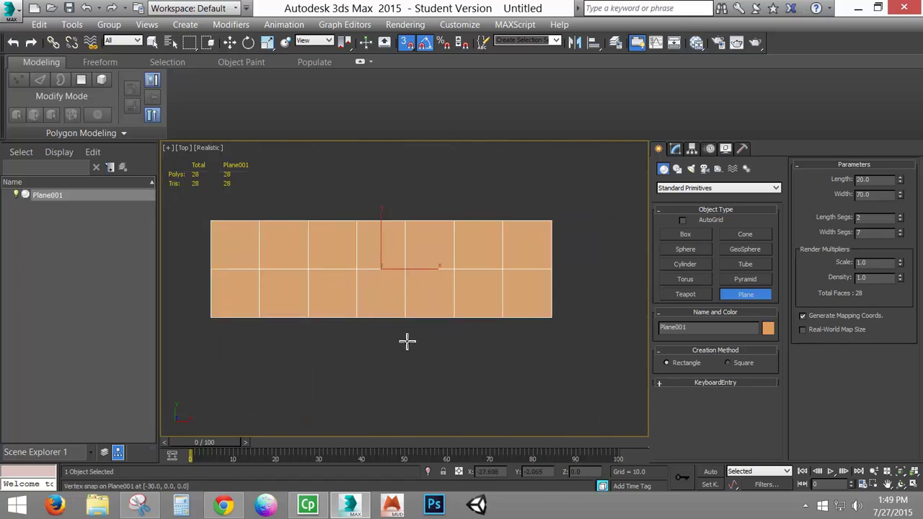
Step: Convert the plane to an Editable Poly and enter Edge sub-object level
middle_drag(570, 261, 529, 272)
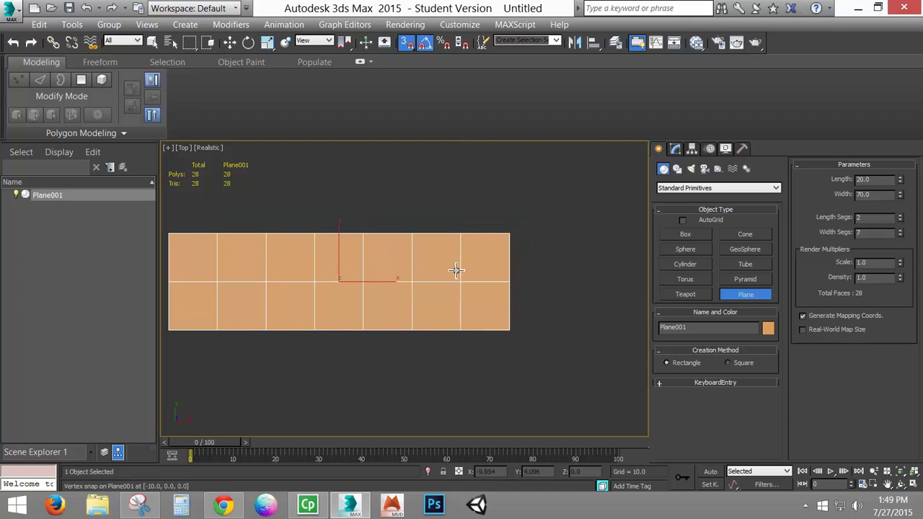
right_click(479, 263)
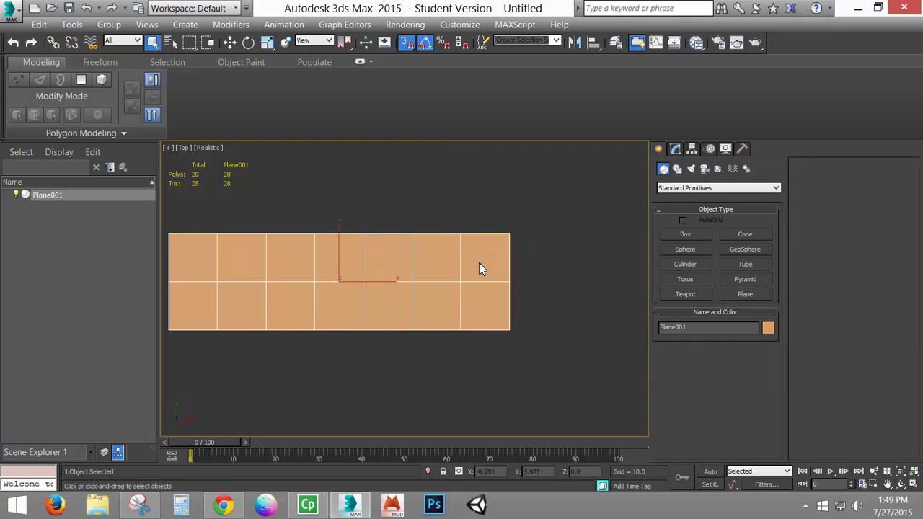
right_click(482, 269)
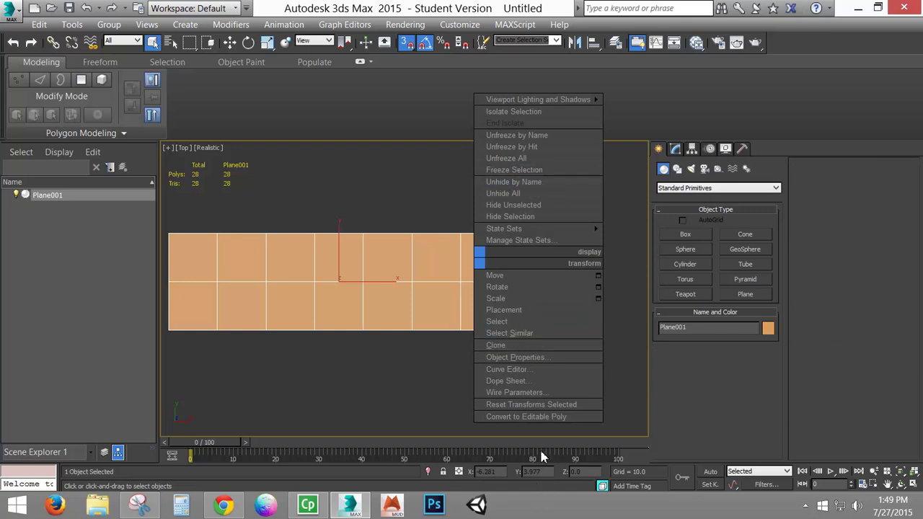
click(537, 417)
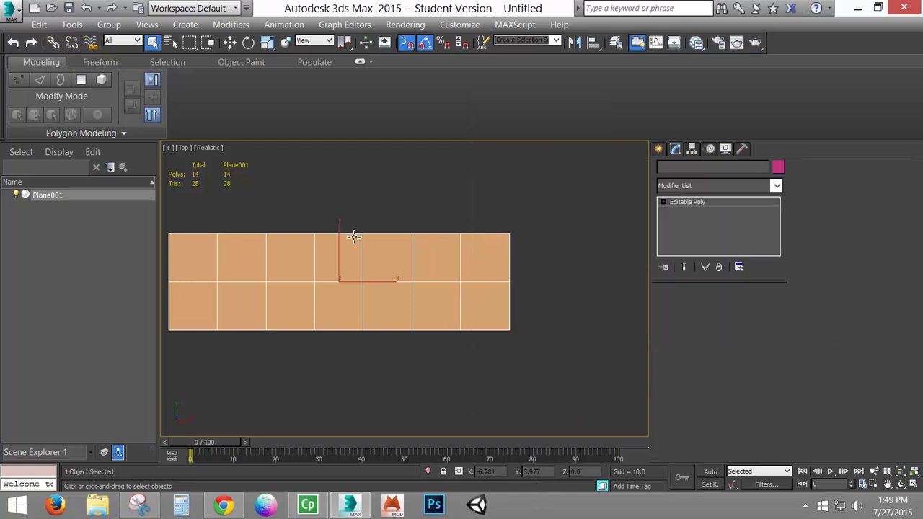
click(666, 209)
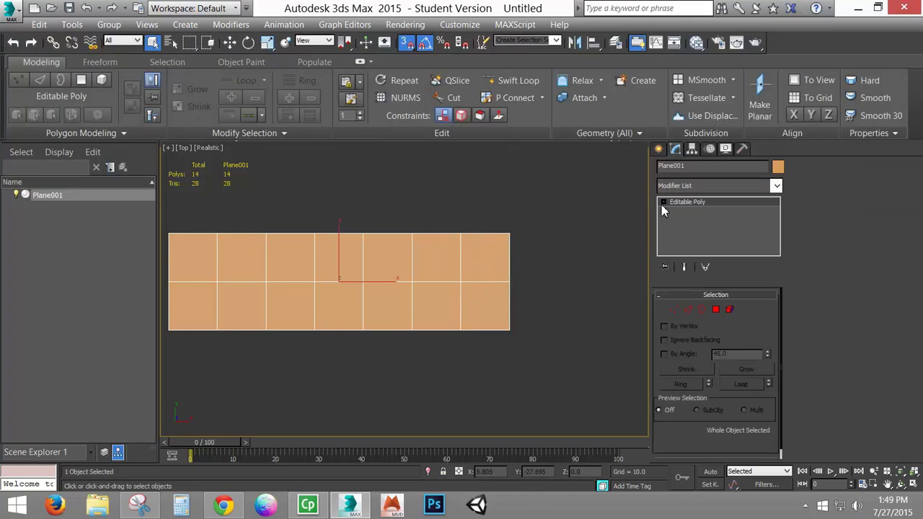
click(688, 309)
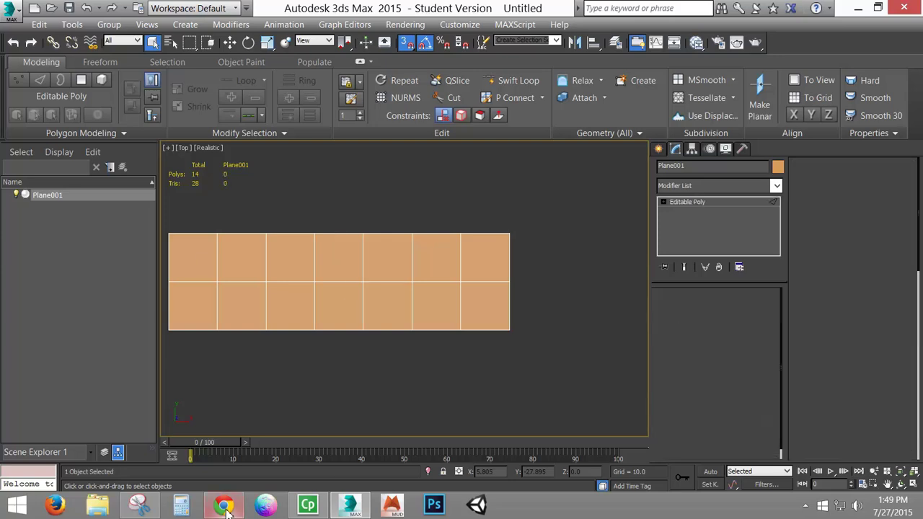
Step: Check the tread reference, turn off snapping, and move the first interior vertical edge loop closer to the plane's left edge
click(224, 507)
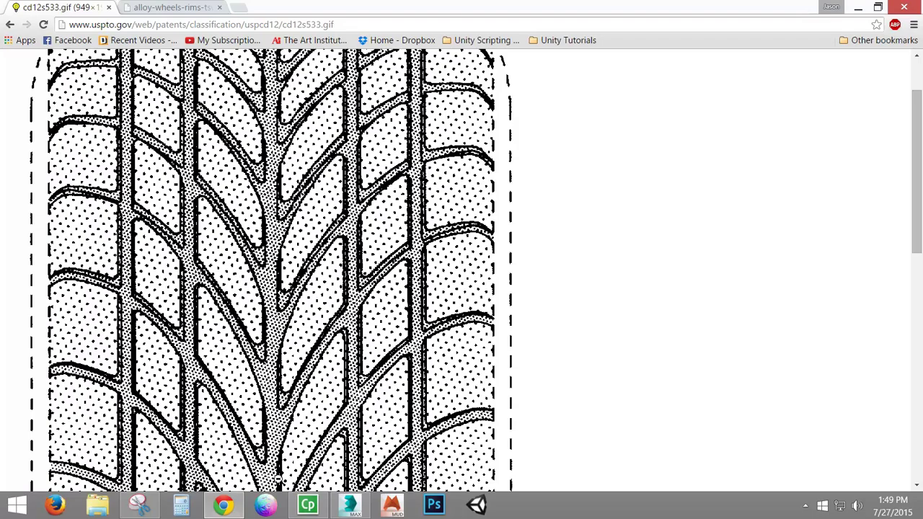
click(350, 505)
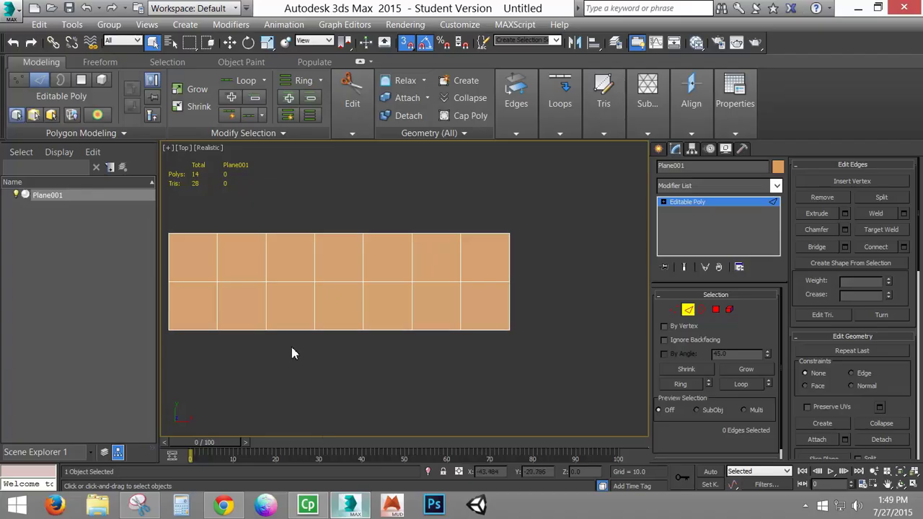
double_click(218, 257)
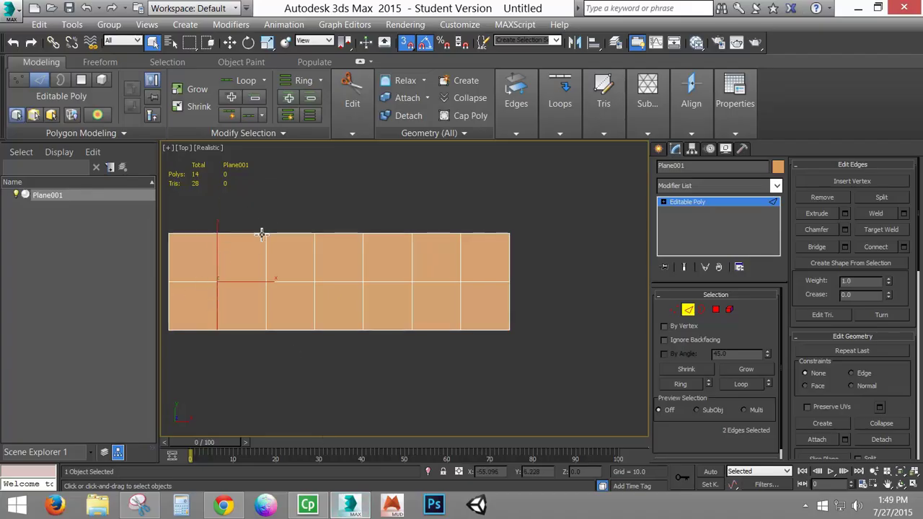
click(230, 41)
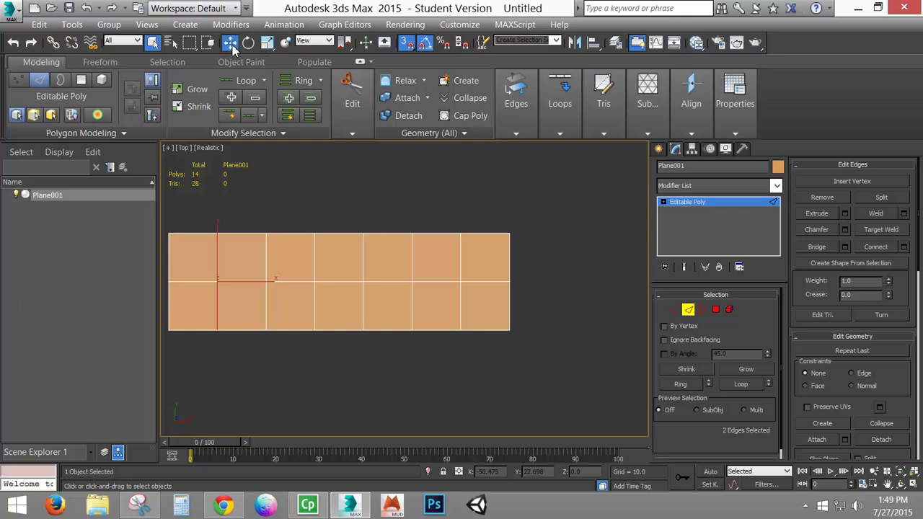
drag(243, 283, 226, 282)
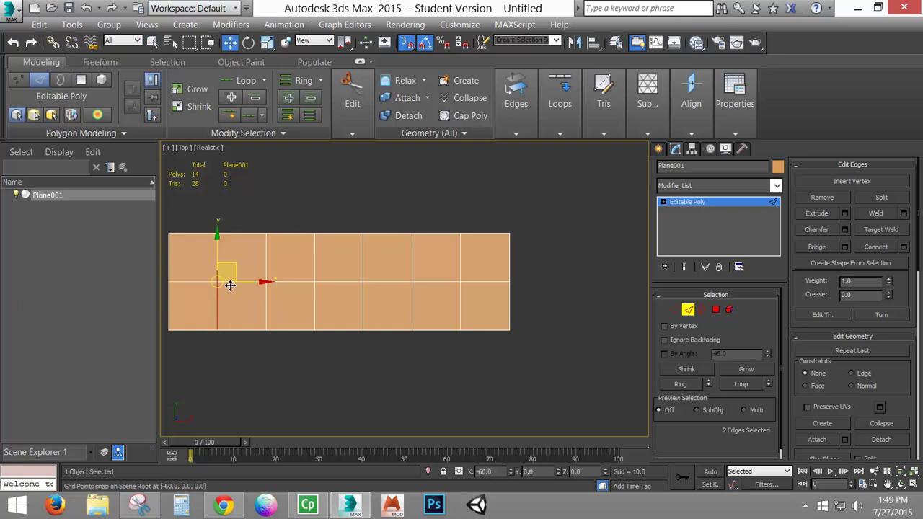
click(406, 45)
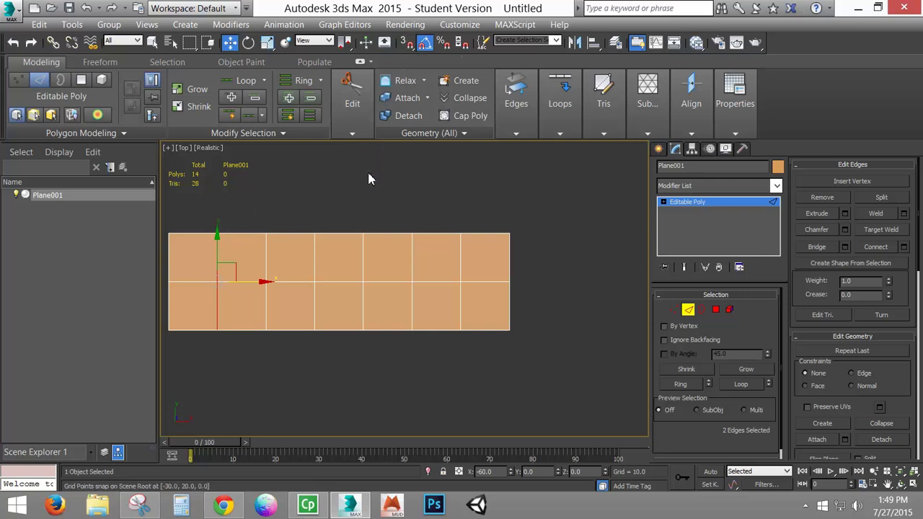
drag(251, 285, 222, 286)
Step: Move the second interior edge loop left, the third to about X -50.2 beside it, and the fourth to about X -38.3
drag(272, 269, 281, 288)
click(317, 265)
drag(358, 282, 306, 288)
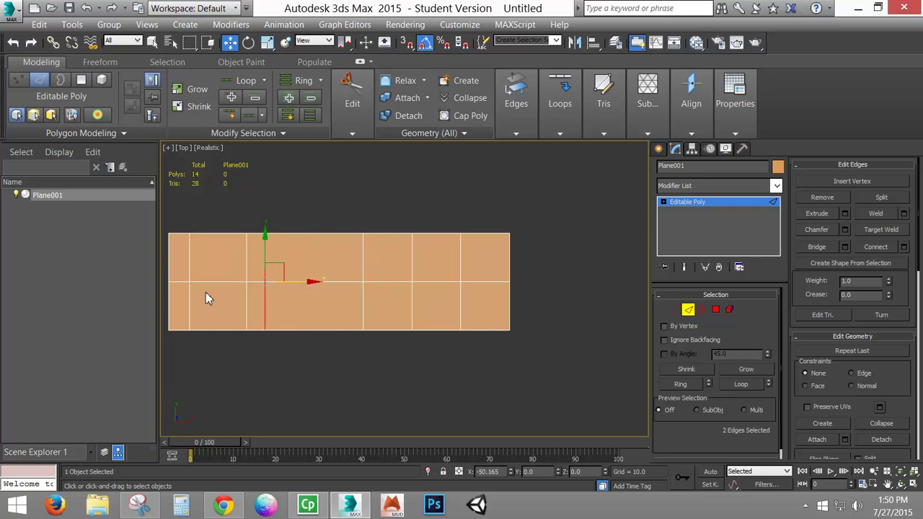
click(364, 260)
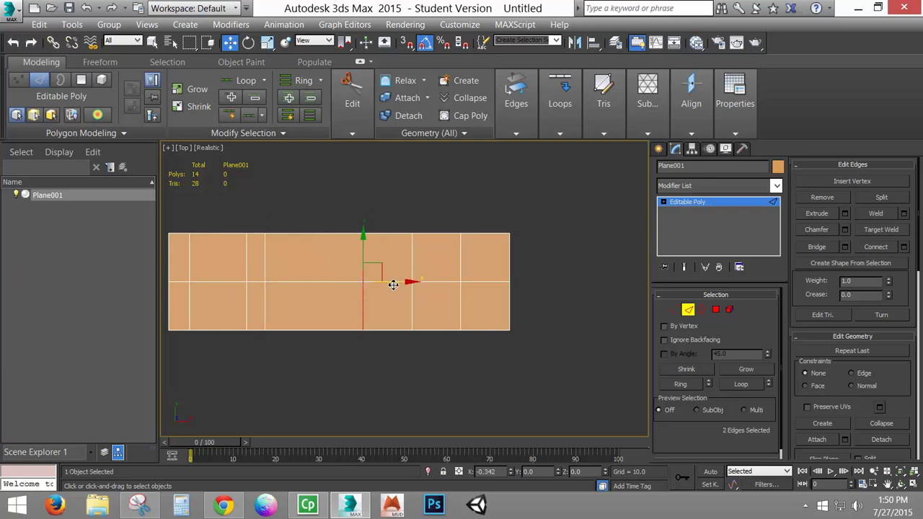
drag(393, 285, 355, 272)
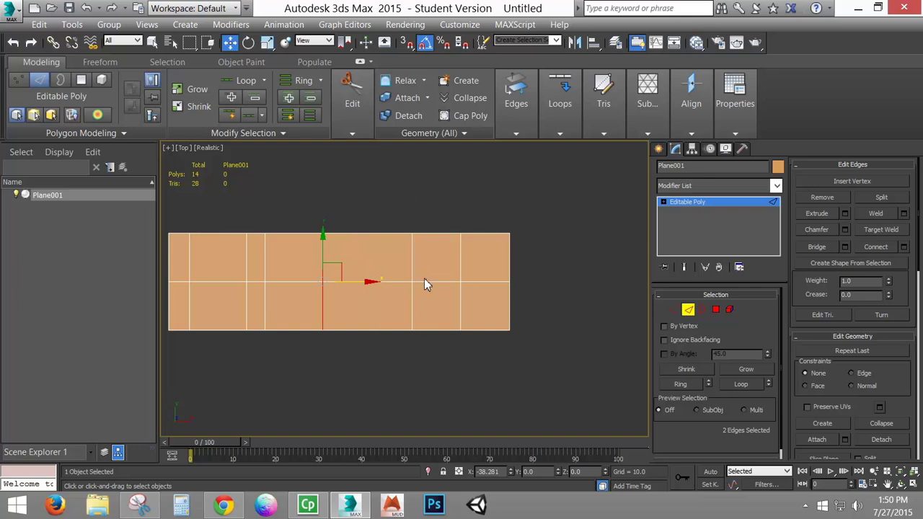
Step: Move the fifth interior edge loop close beside the fourth and, following the tread reference, the sixth to about X -17.8
click(411, 251)
drag(437, 282, 370, 280)
click(461, 257)
click(224, 505)
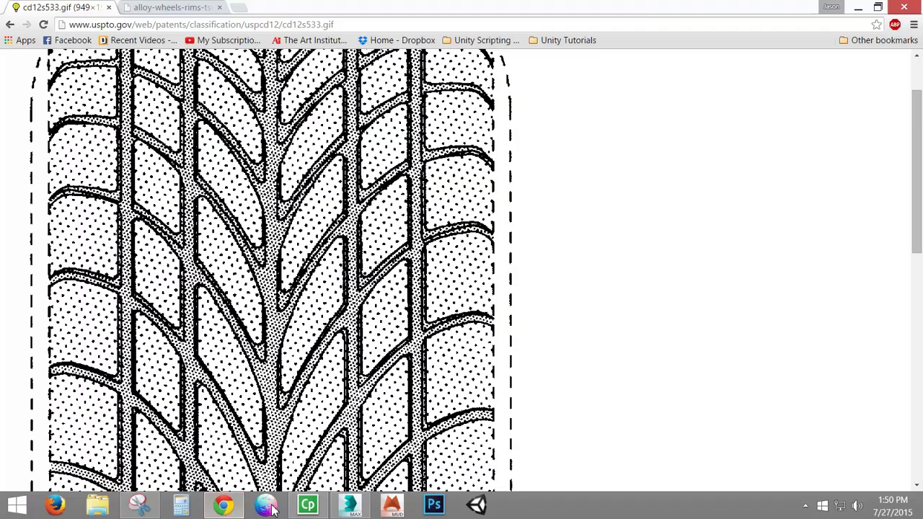
click(218, 505)
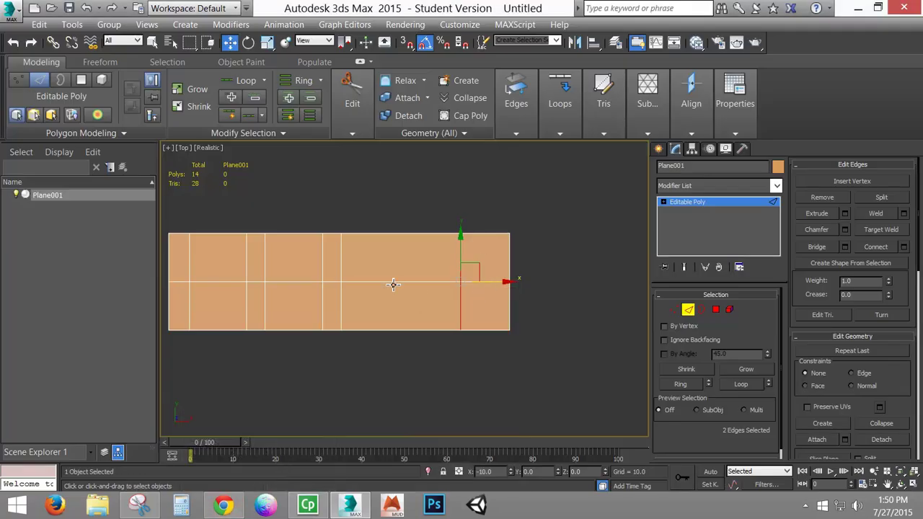
drag(496, 285, 457, 284)
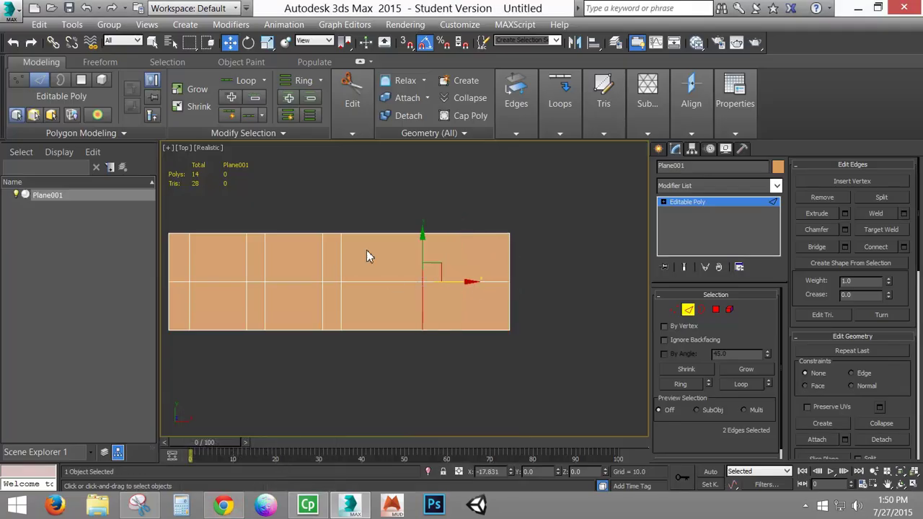
Step: Move all vertices except the right border's along X toward that border, leaving a narrow end strip, and exit Vertex level
middle_drag(457, 267, 505, 270)
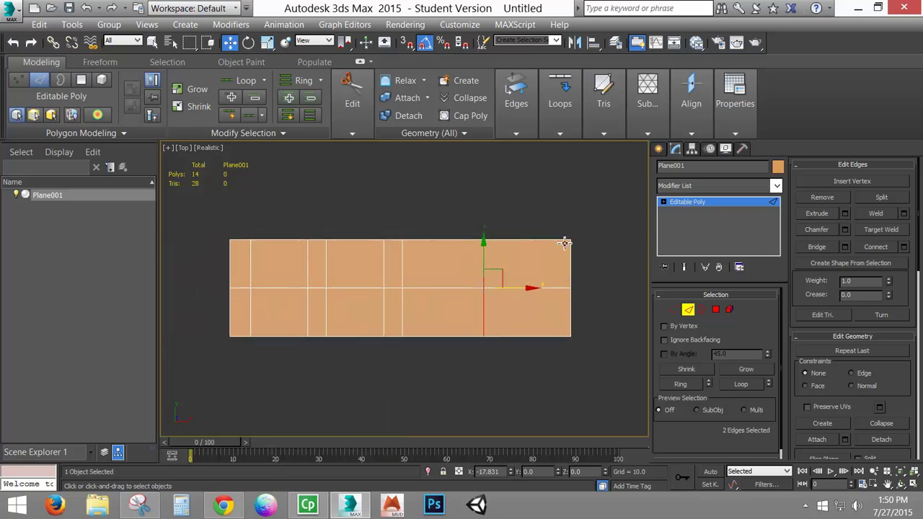
click(674, 309)
drag(180, 214, 509, 386)
drag(383, 289, 457, 292)
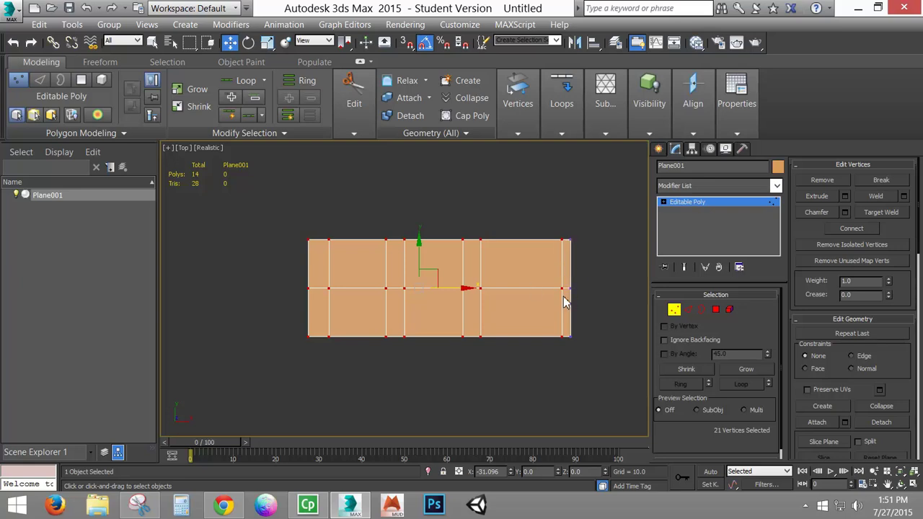
key(1)
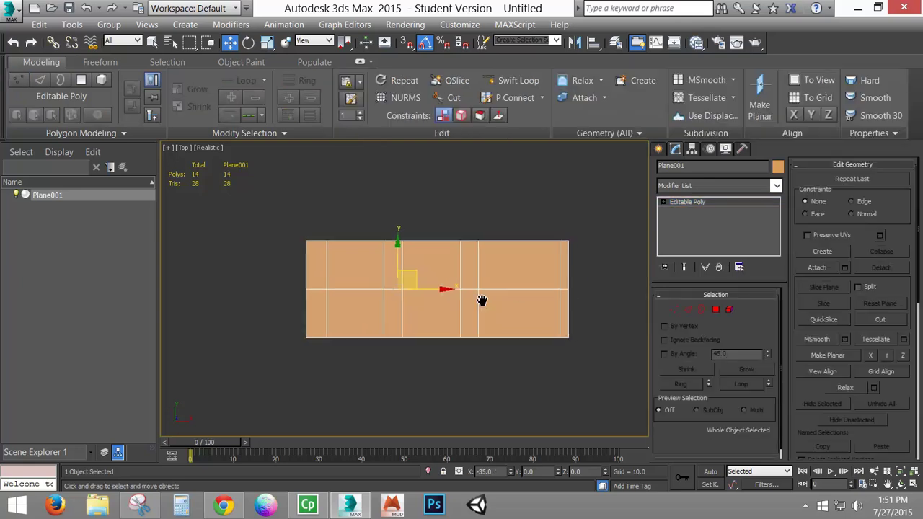
Step: Move only the plane's pivot to its upper-right corner at X 0, Y 10, using the grid as a guide, and hide the grid
click(692, 149)
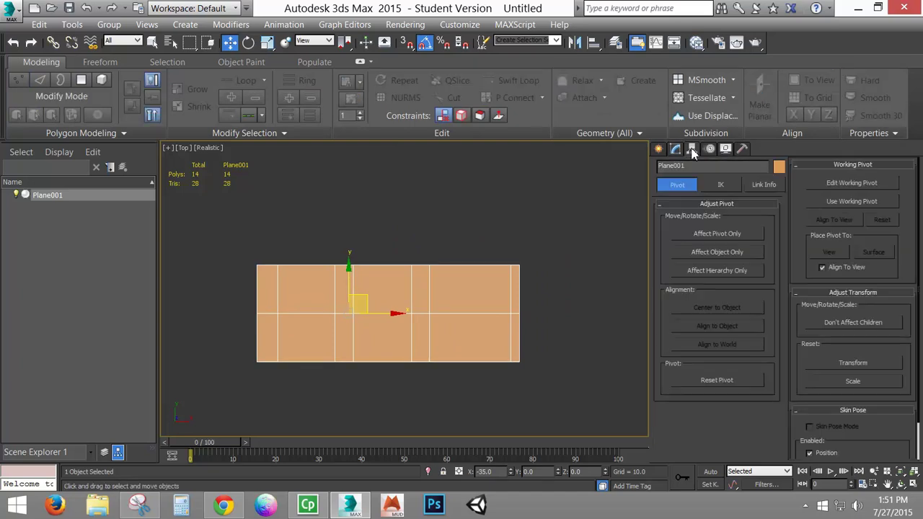
click(716, 235)
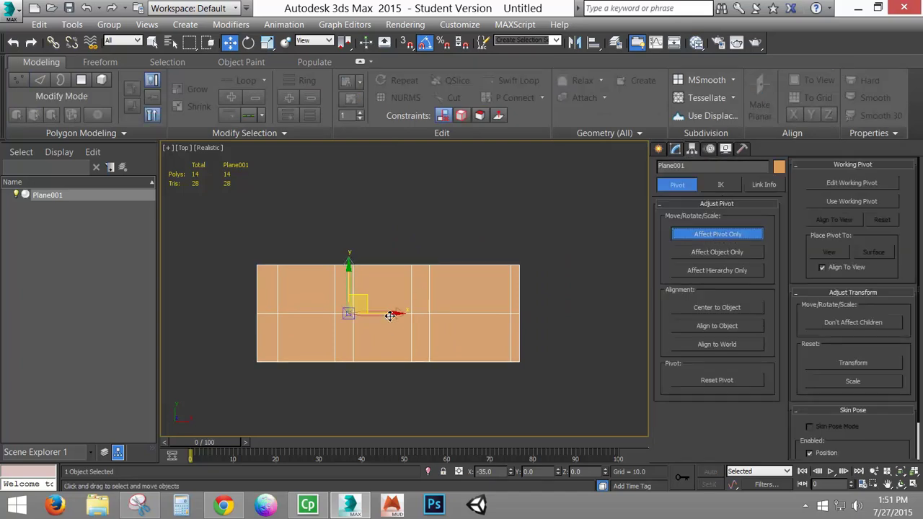
key(g)
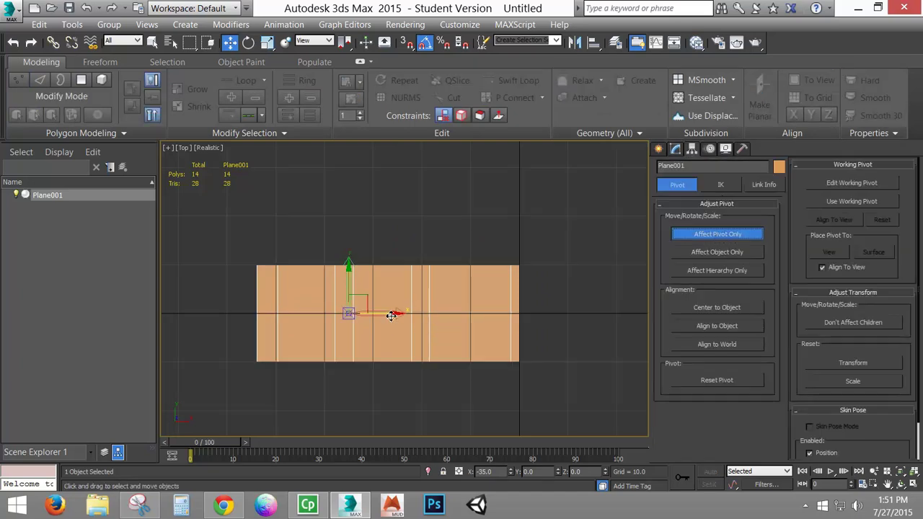
drag(393, 315, 426, 313)
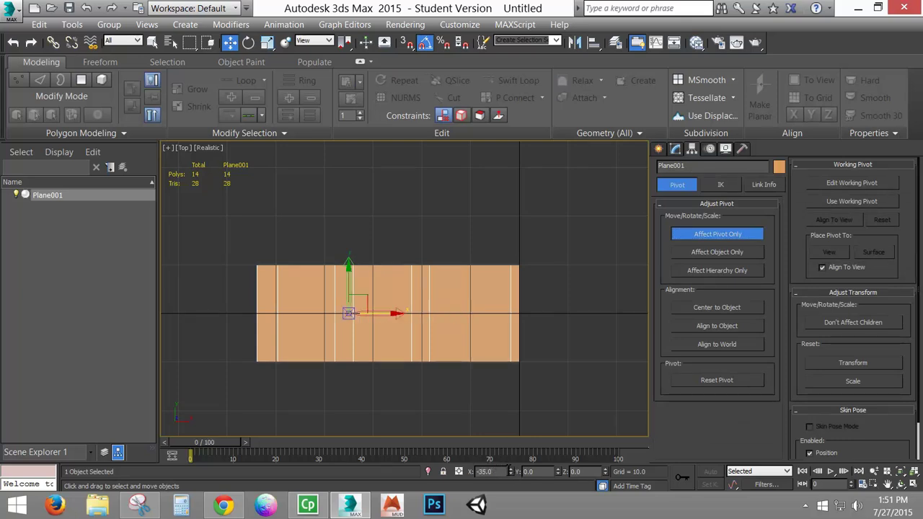
right_click(512, 473)
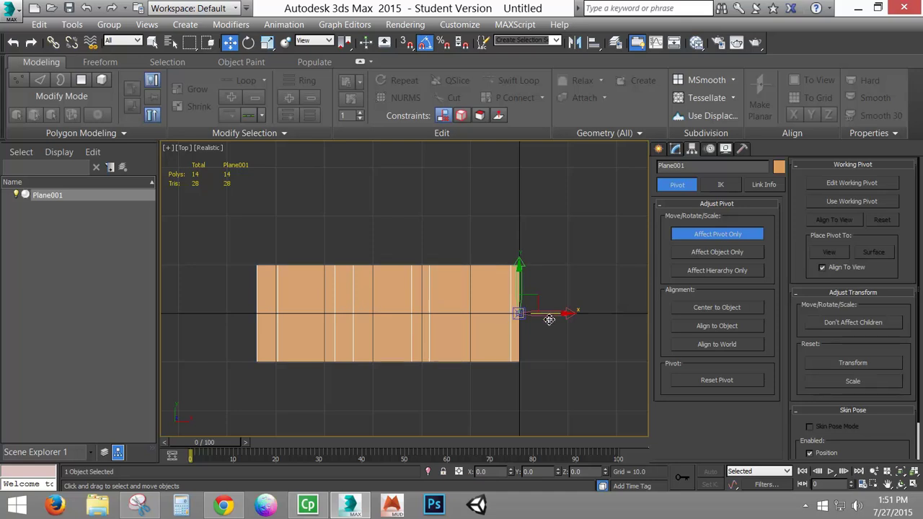
drag(519, 284, 519, 241)
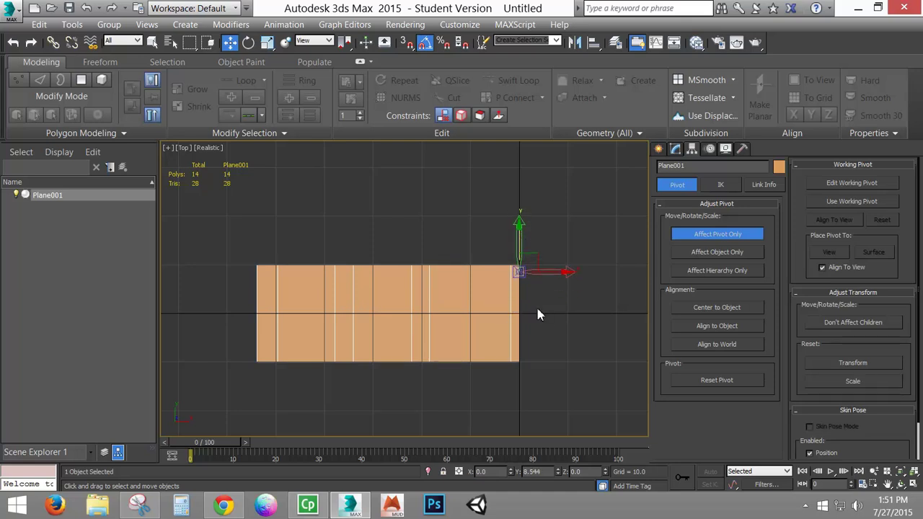
double_click(533, 472)
text(10)
key(Return)
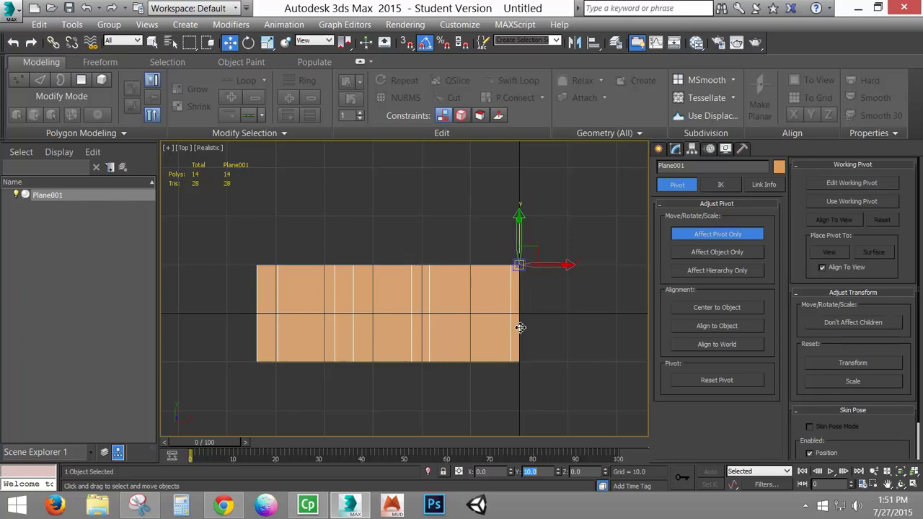
click(712, 238)
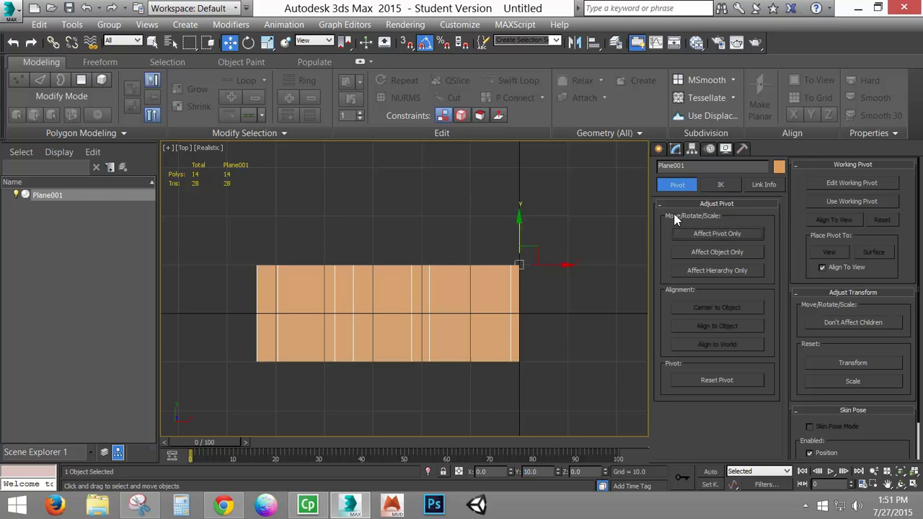
key(g)
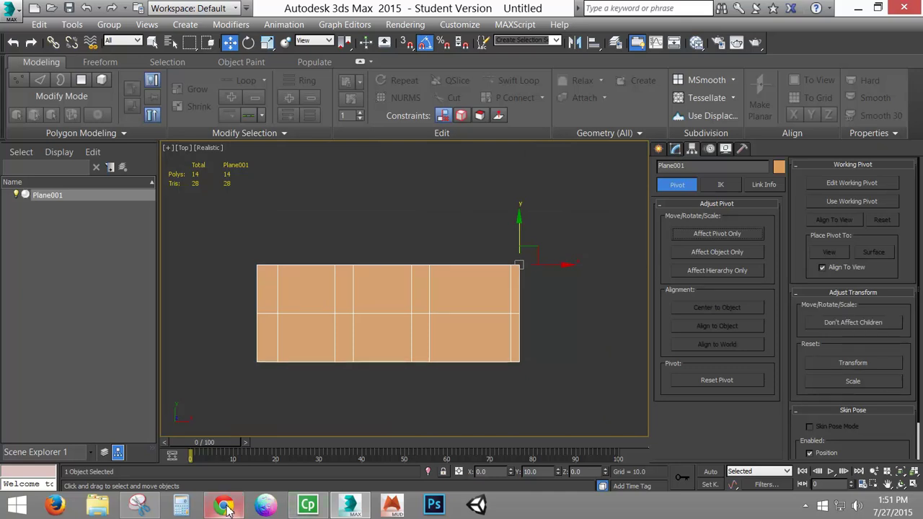
Step: Compare with the tread reference and, at Edge level, move the plane's upper border edges down to about Y 2.4
click(675, 149)
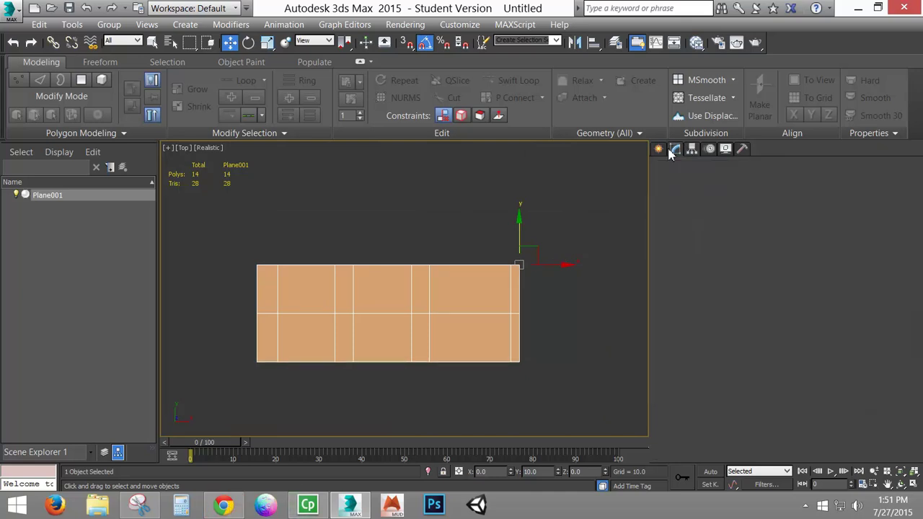
click(688, 309)
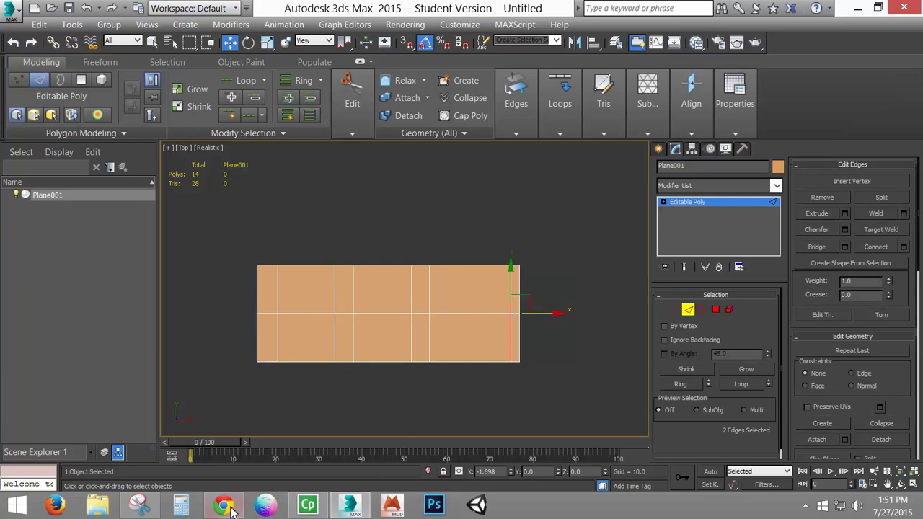
key(alt+Tab)
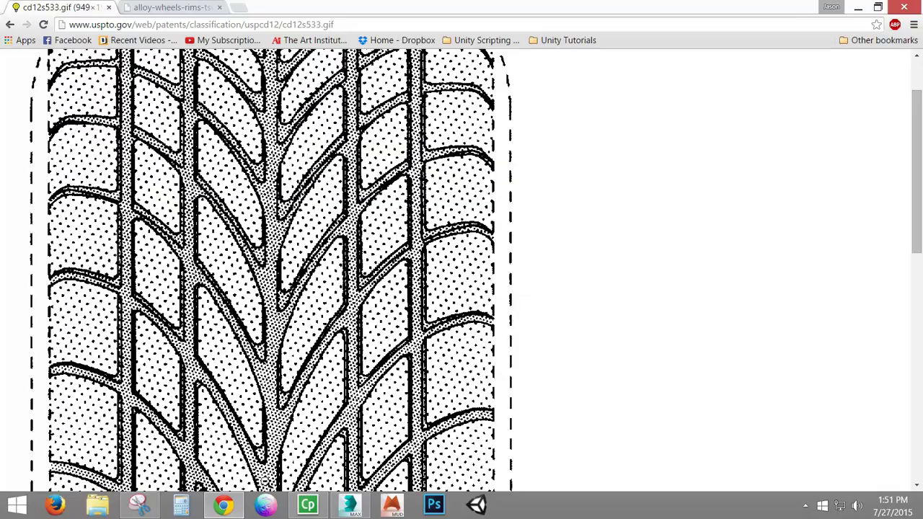
click(238, 509)
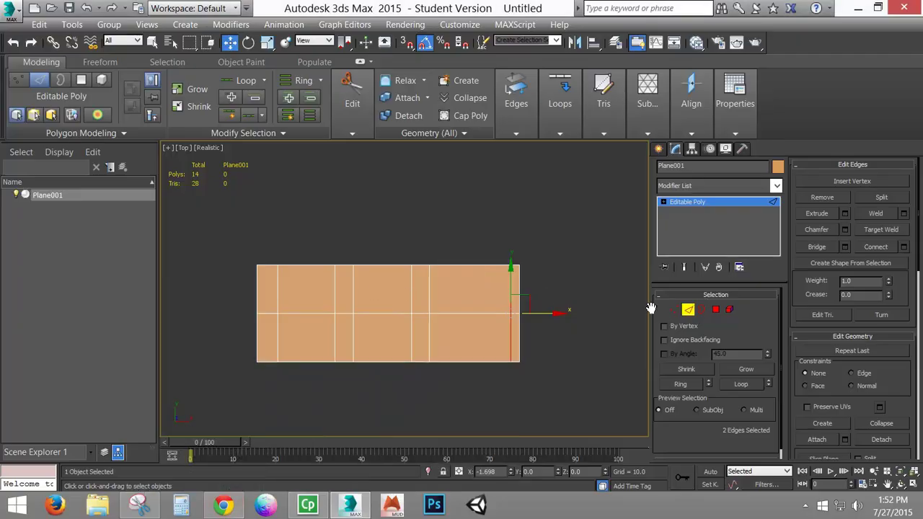
double_click(467, 265)
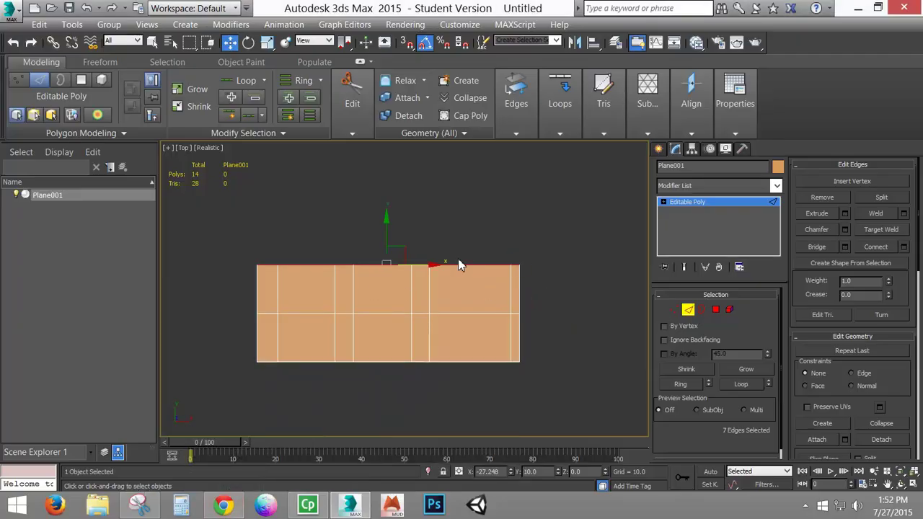
drag(386, 230, 382, 267)
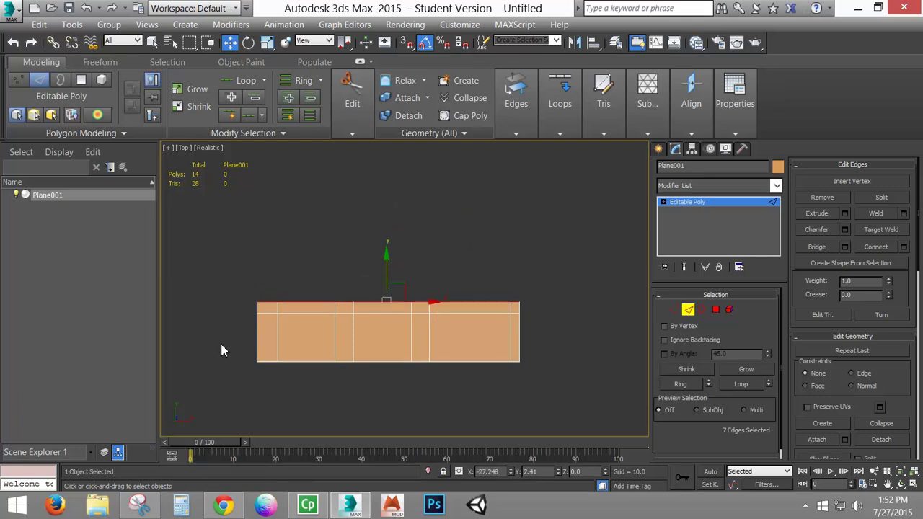
Step: Select the three wide polygons in the plane's lower row at Polygon level and switch to the Perspective view
click(716, 311)
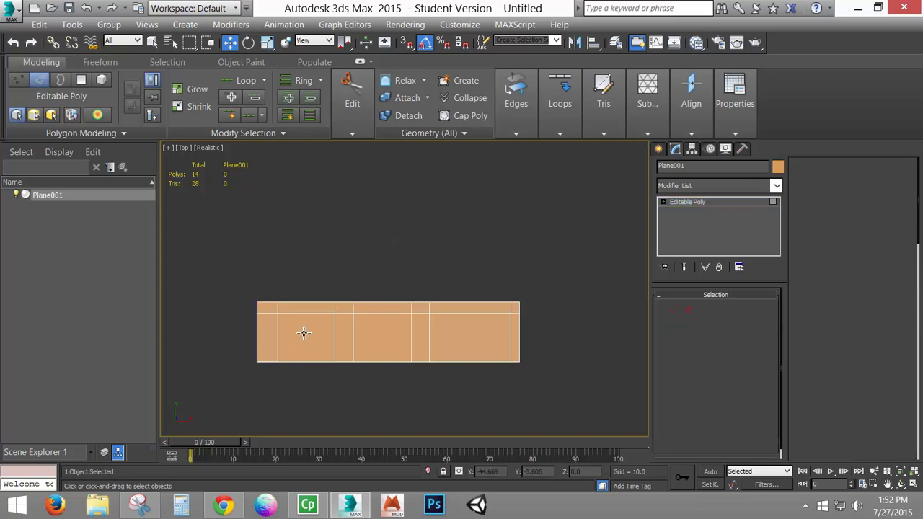
click(303, 332)
ctrl+click(393, 338)
ctrl+click(464, 336)
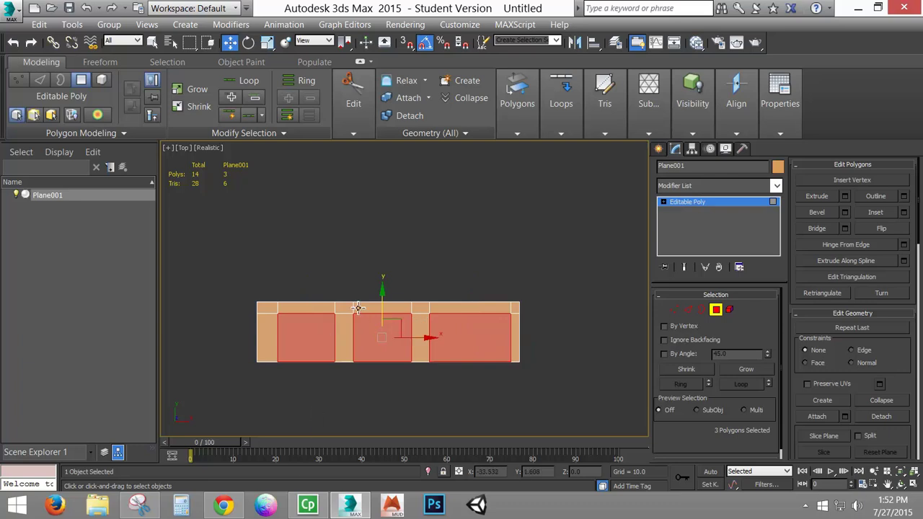
key(p)
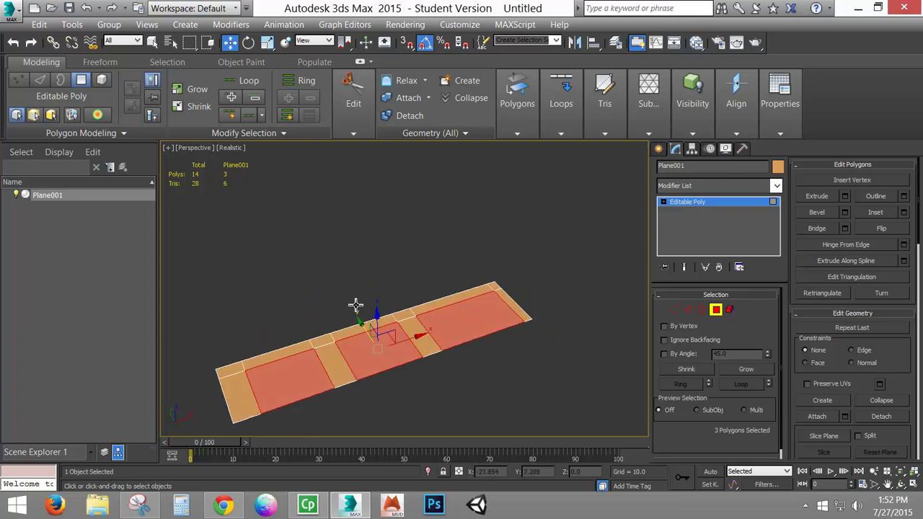
alt+middle_drag(357, 297, 361, 282)
middle_drag(364, 337, 420, 340)
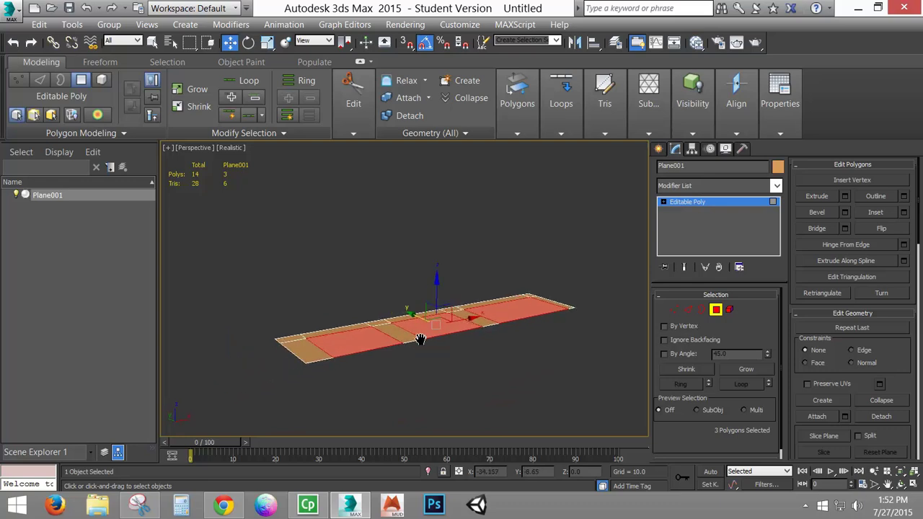
alt+middle_drag(478, 315, 456, 328)
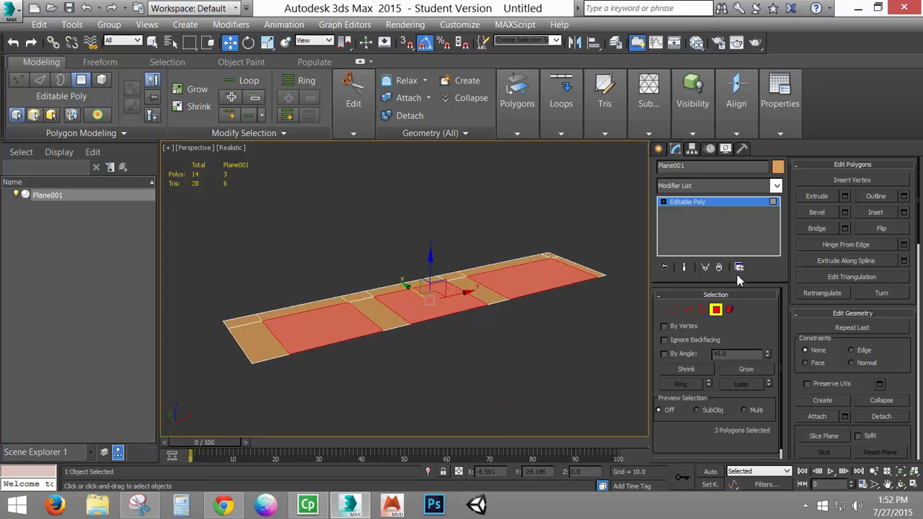
Step: Try extruding the three selected polygons by 10 and lowering their top faces to form shallow tread blocks
click(845, 197)
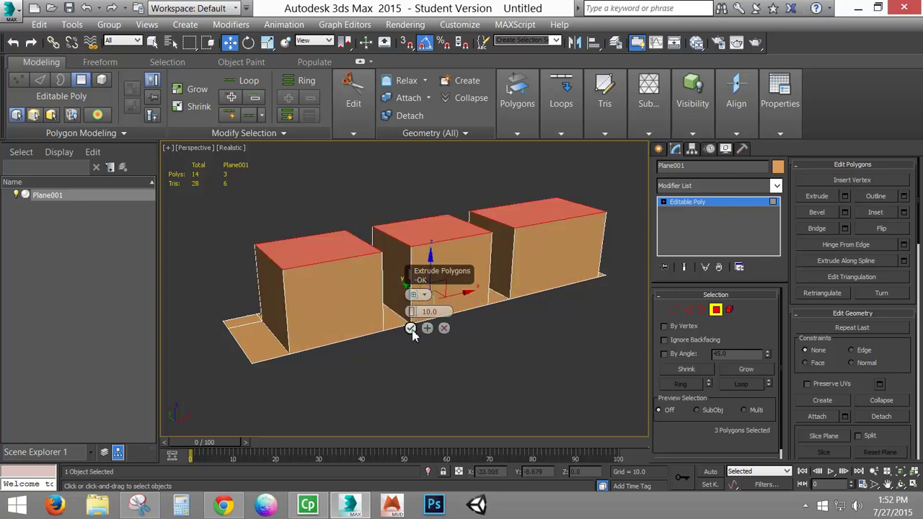
click(410, 329)
drag(431, 208, 420, 260)
alt+middle_drag(445, 356, 389, 342)
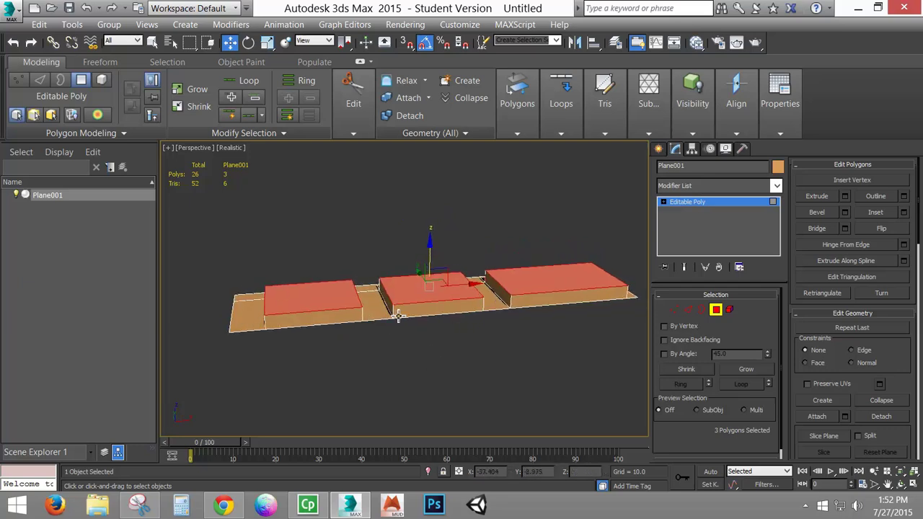
click(569, 286)
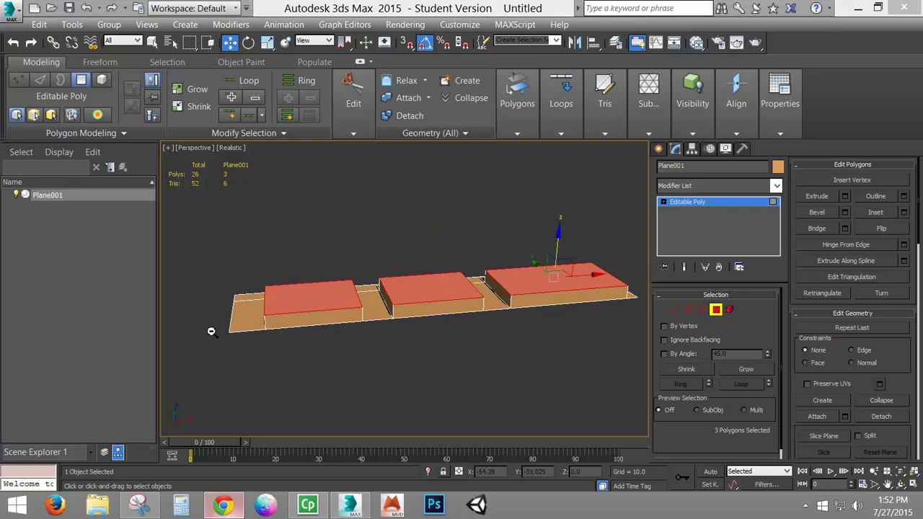
Step: Check the tread reference, undo the three-block extrusion and add the narrow lower-row polygon at the outer end to the polygon selection
click(224, 505)
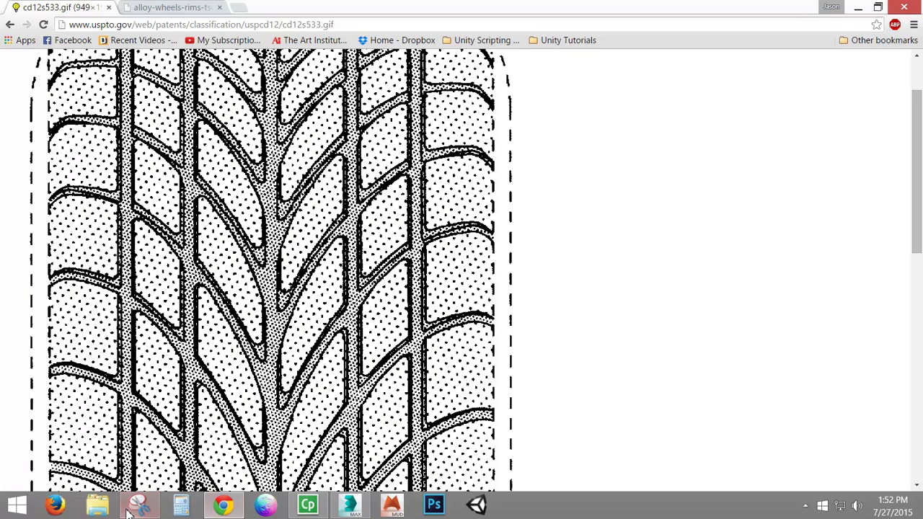
click(349, 505)
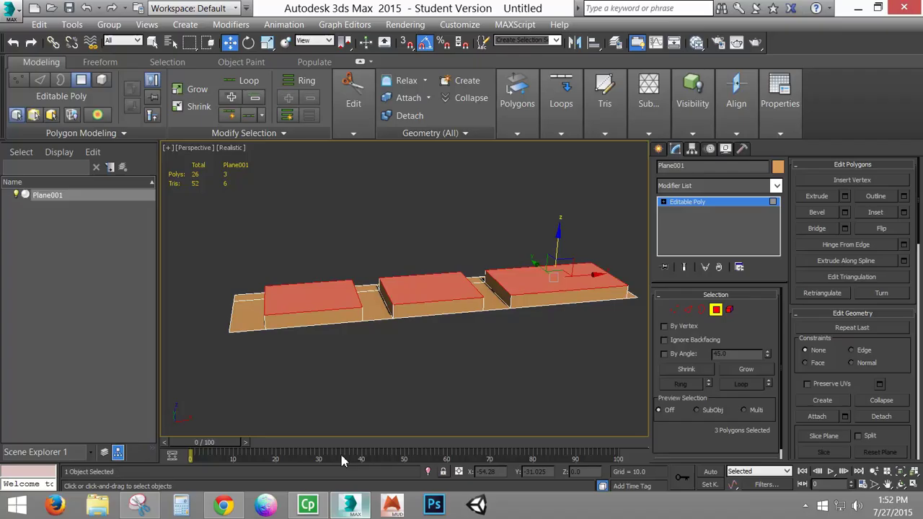
key(ctrl+z)
ctrl+click(244, 316)
ctrl+click(523, 297)
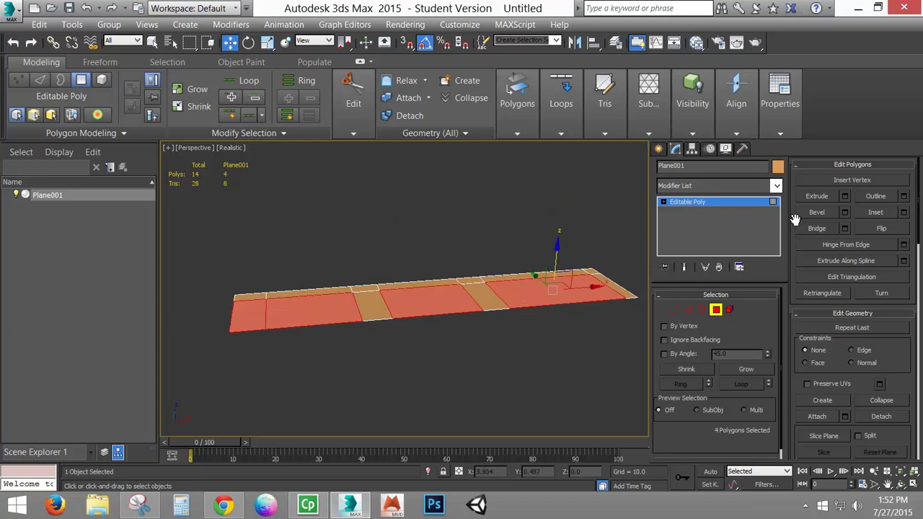
Step: Extrude the four selected polygons by 10 and lower their top faces to form shallow tread blocks
click(846, 197)
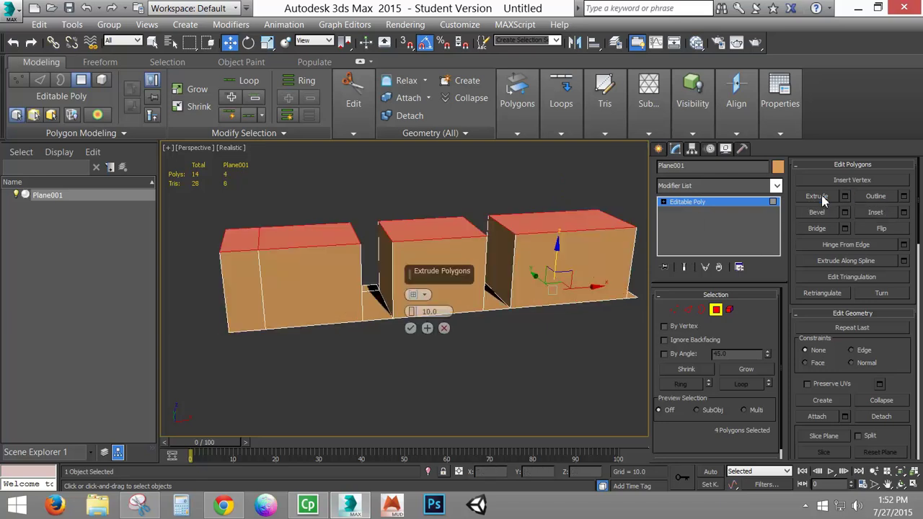
click(411, 328)
drag(567, 189, 544, 252)
alt+middle_drag(305, 303, 808, 270)
Step: At Edge level, lower the outer tread block's top edges so the block tapers down to the base at the strip's outer end
click(674, 309)
key(ctrl+a)
alt+middle_drag(243, 319, 282, 274)
click(688, 309)
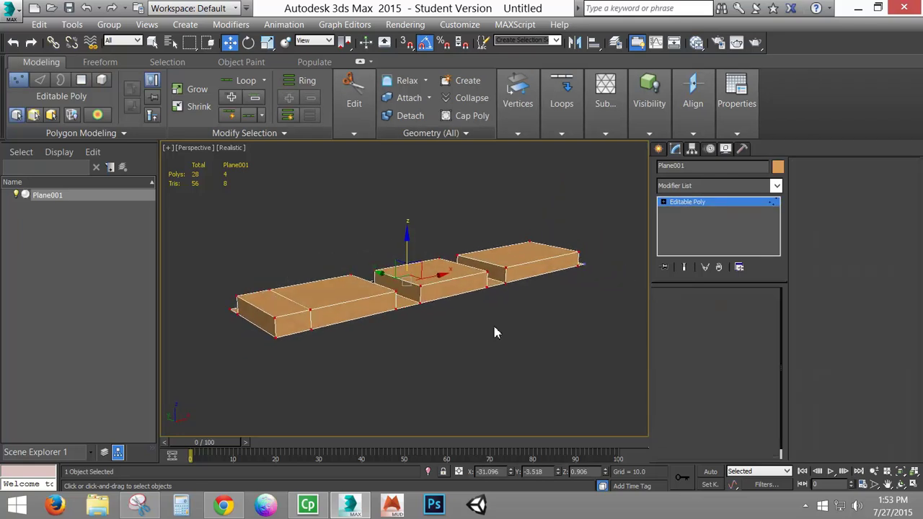
click(262, 310)
drag(254, 273, 255, 292)
alt+middle_drag(255, 292, 317, 303)
drag(298, 319, 305, 319)
click(295, 305)
click(387, 298)
alt+middle_drag(387, 299, 397, 278)
drag(395, 265, 426, 273)
click(429, 301)
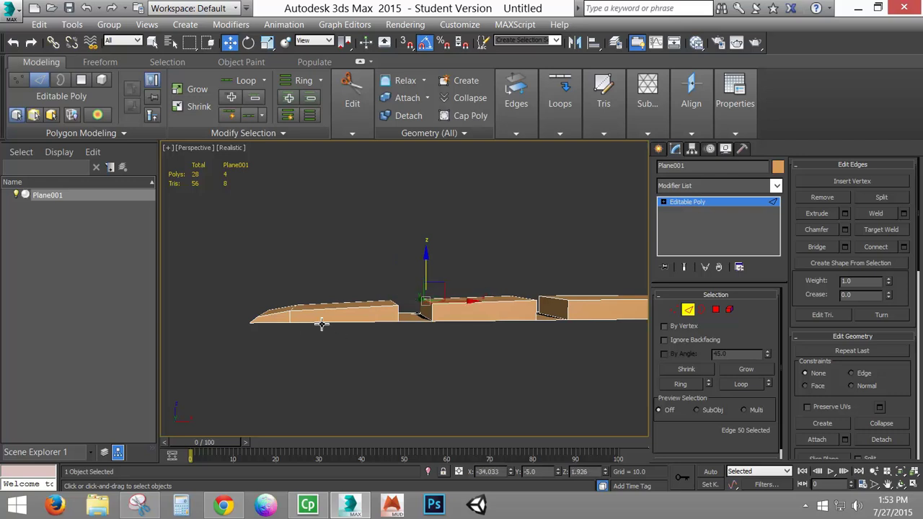
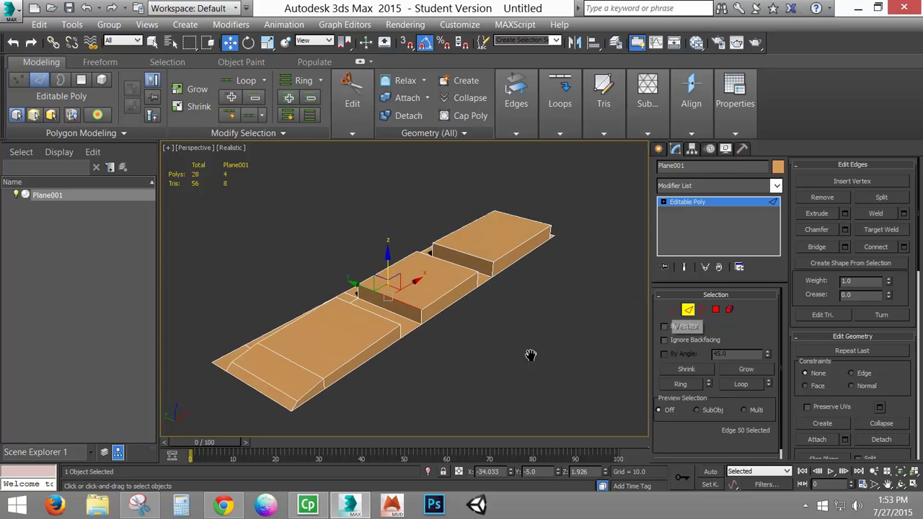
Step: Compare the strip in the Top view with the tread reference image and switch to Vertex level
key(t)
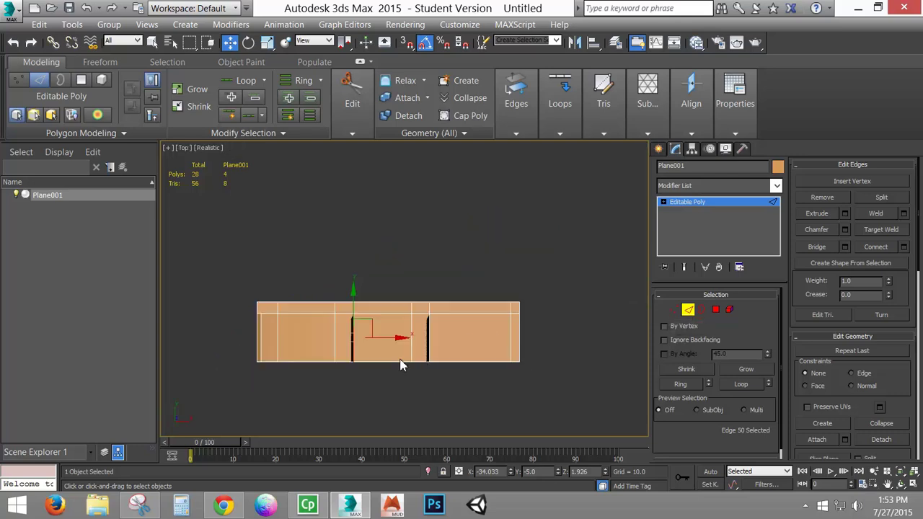
click(223, 505)
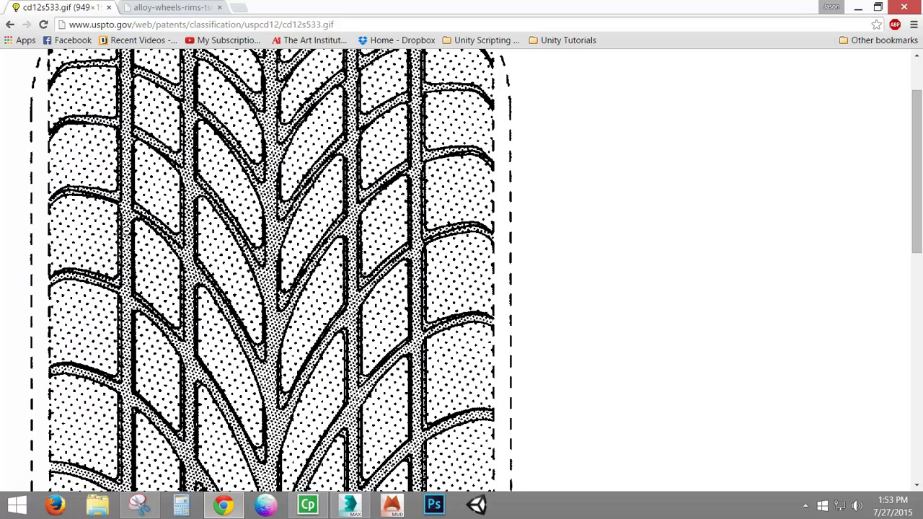
click(350, 505)
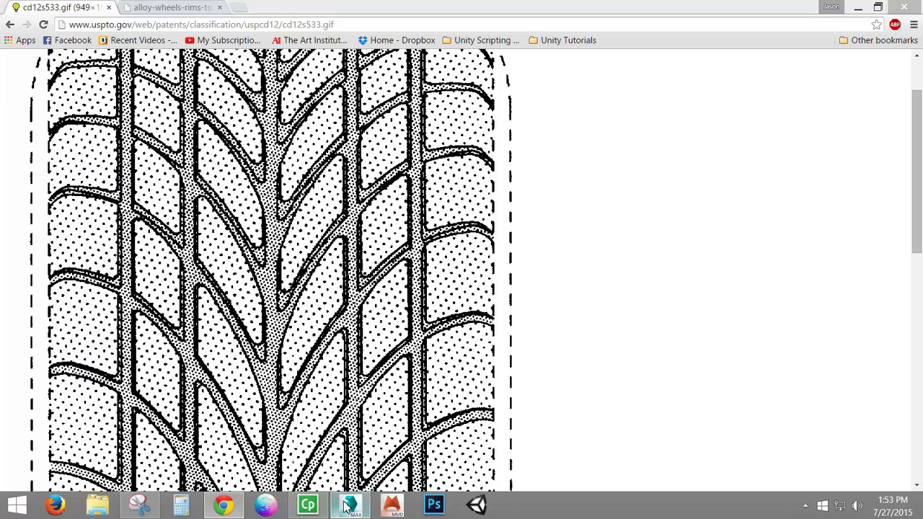
click(675, 310)
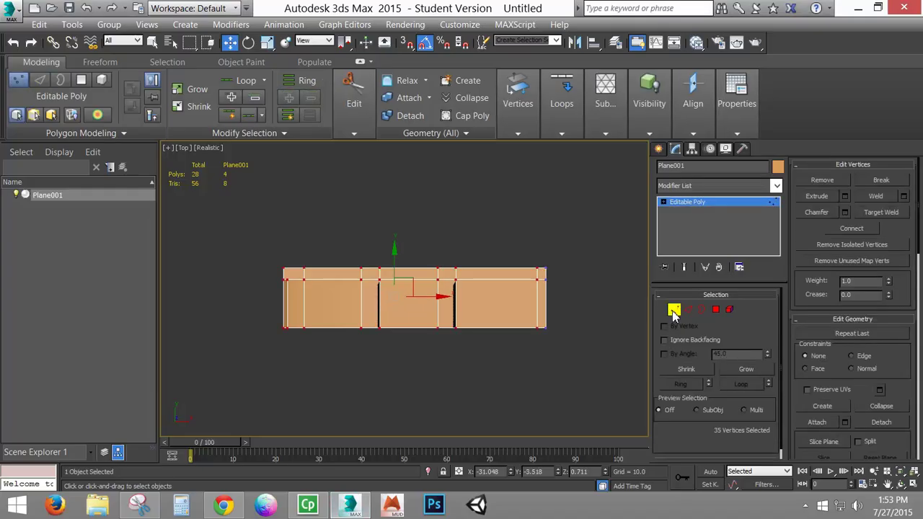
drag(318, 251, 300, 359)
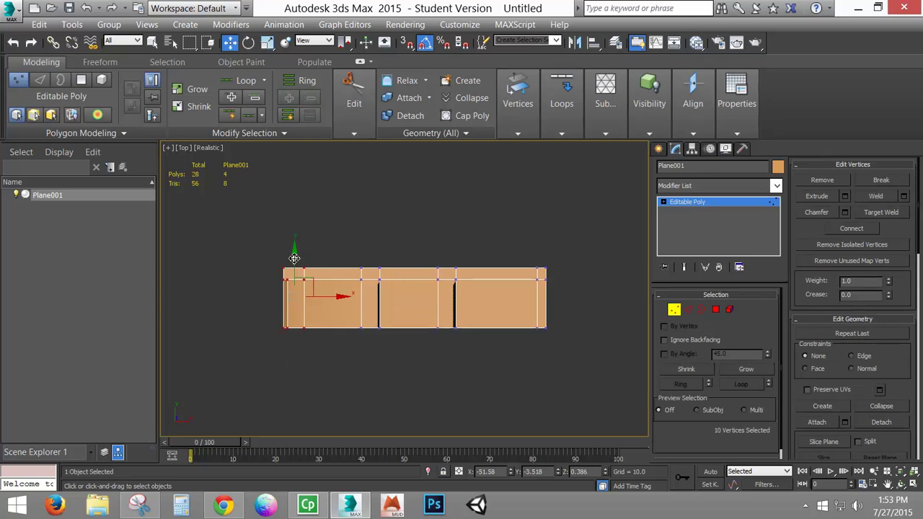
drag(294, 258, 295, 199)
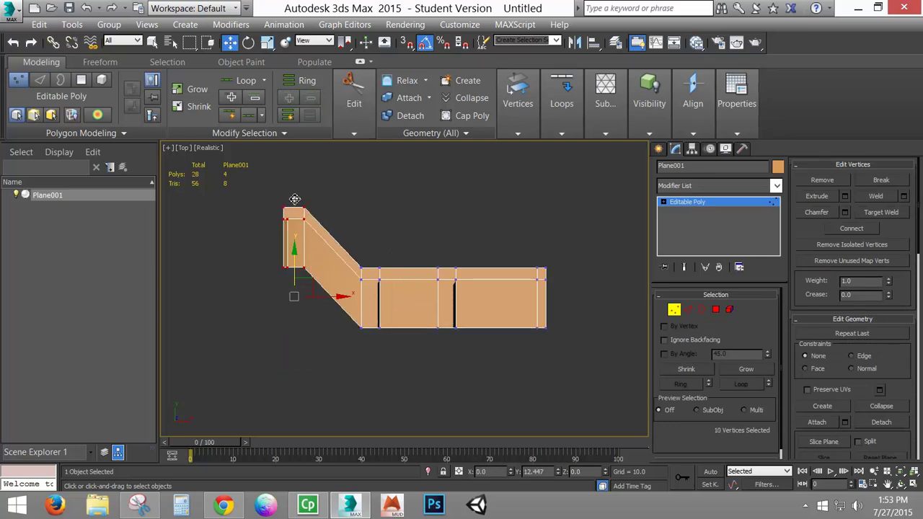
right_click(295, 199)
Step: Move the 28 vertices inward of the outer block down to about Y -7.6, and the 23 from the first groove's inner side to about -9.8
ctrl+drag(468, 297, 598, 374)
drag(449, 264, 449, 282)
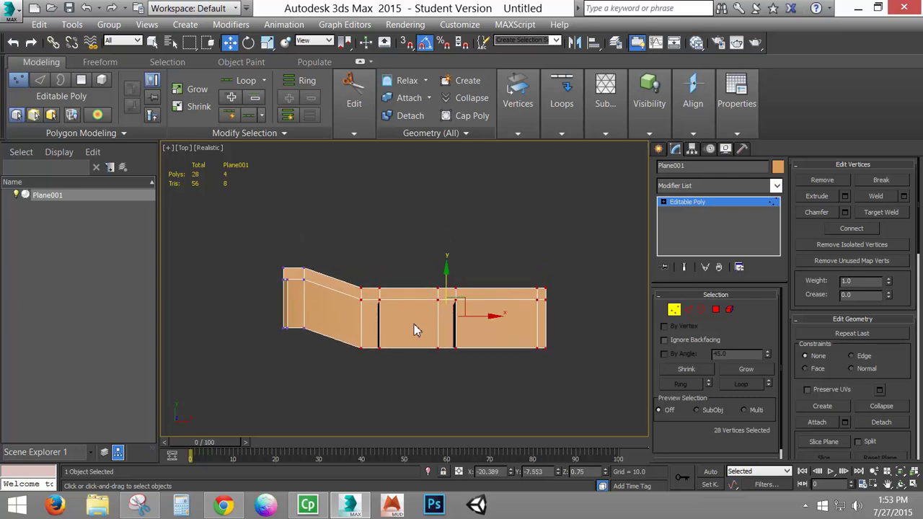
middle_drag(414, 325, 412, 262)
drag(559, 221, 369, 331)
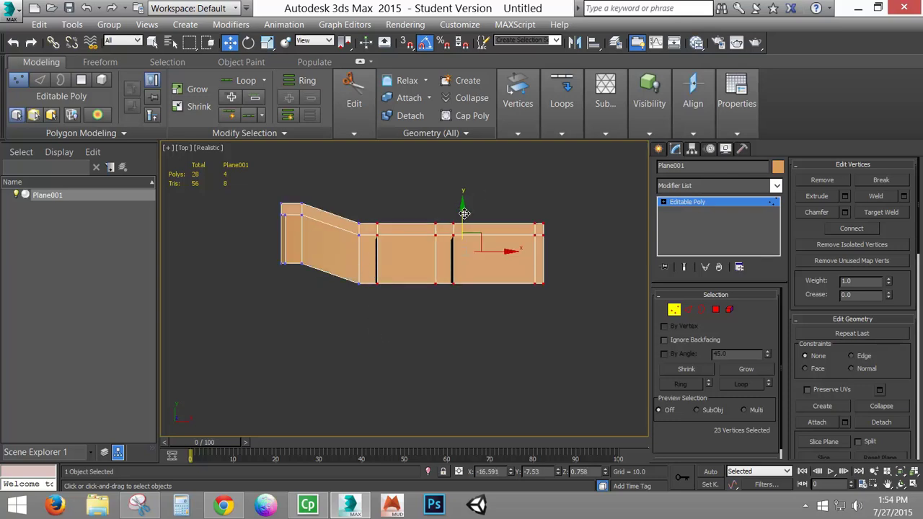
drag(465, 213, 454, 227)
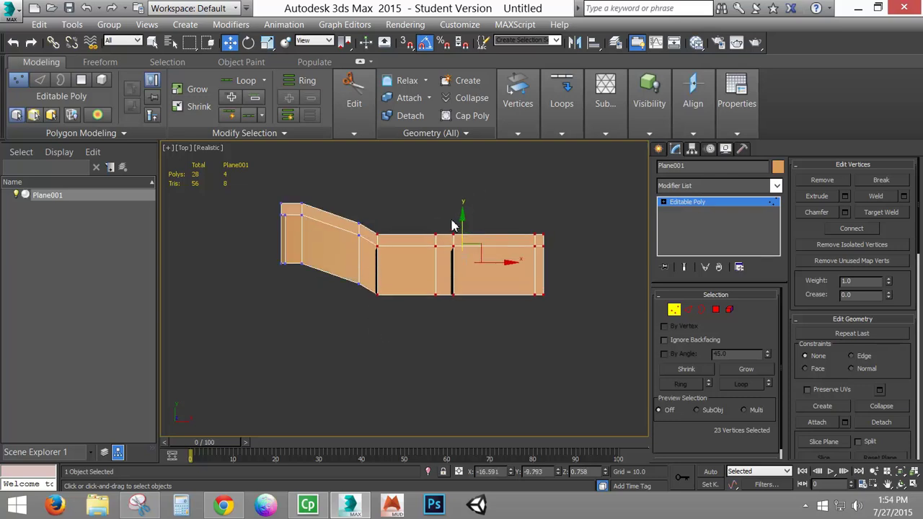
Step: Stagger the remaining vertex columns downward in a descending curve, ending with the eight inner-end vertices at about Y -38.4
drag(340, 205, 398, 330)
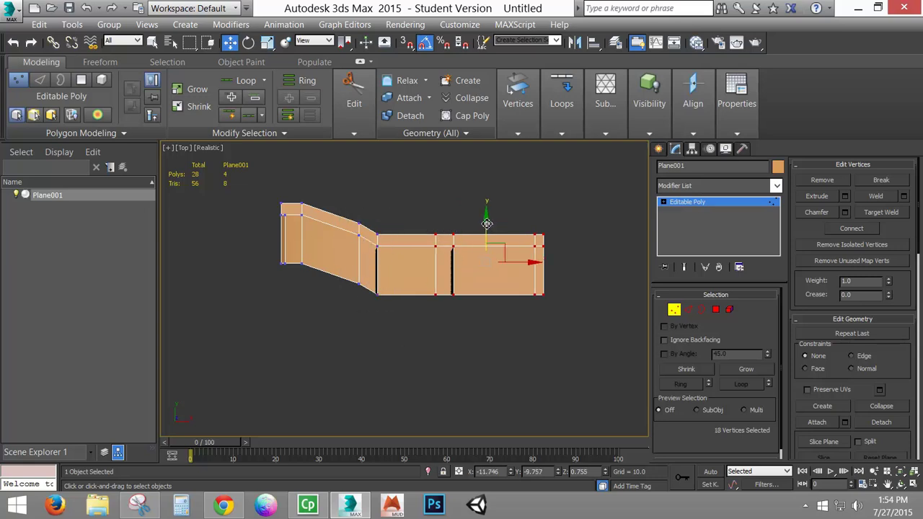
drag(487, 224, 449, 375)
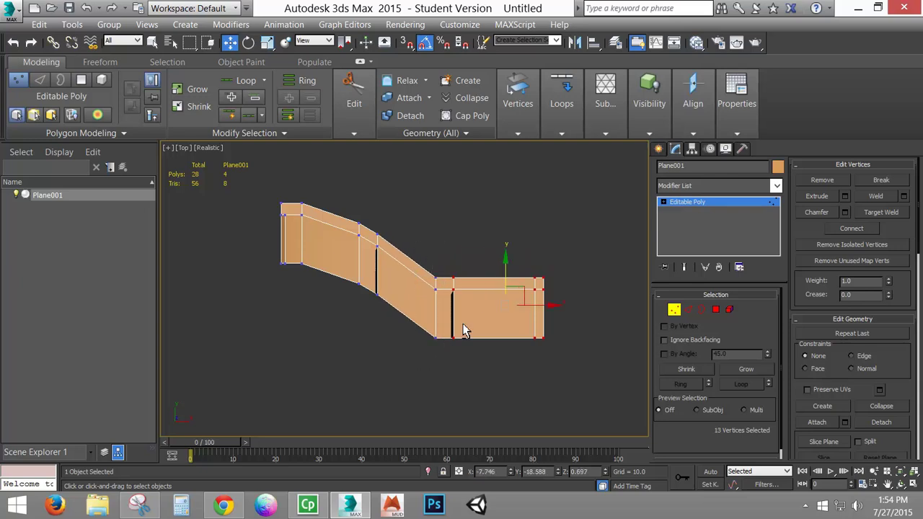
drag(505, 267, 504, 287)
alt+drag(443, 267, 474, 379)
drag(535, 288, 503, 367)
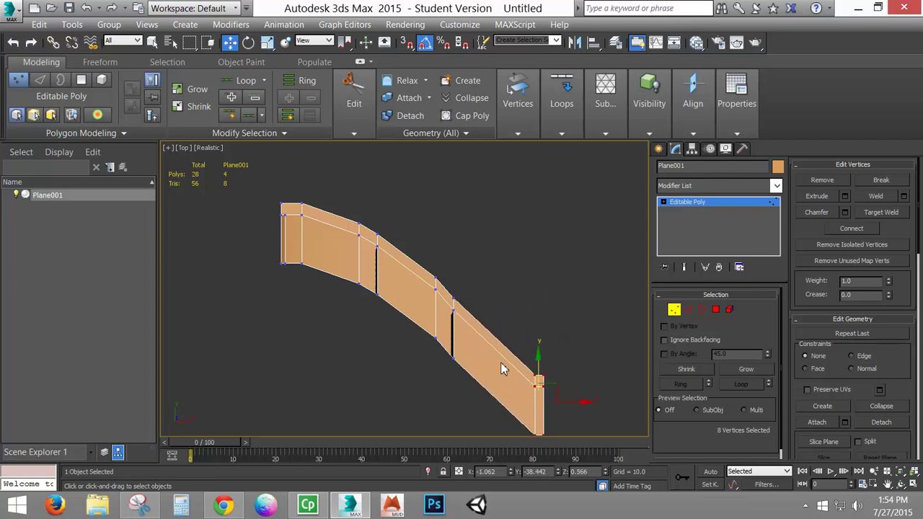
mouse_move(503, 367)
middle_down()
mouse_move(515, 295)
mouse_move(515, 323)
middle_up()
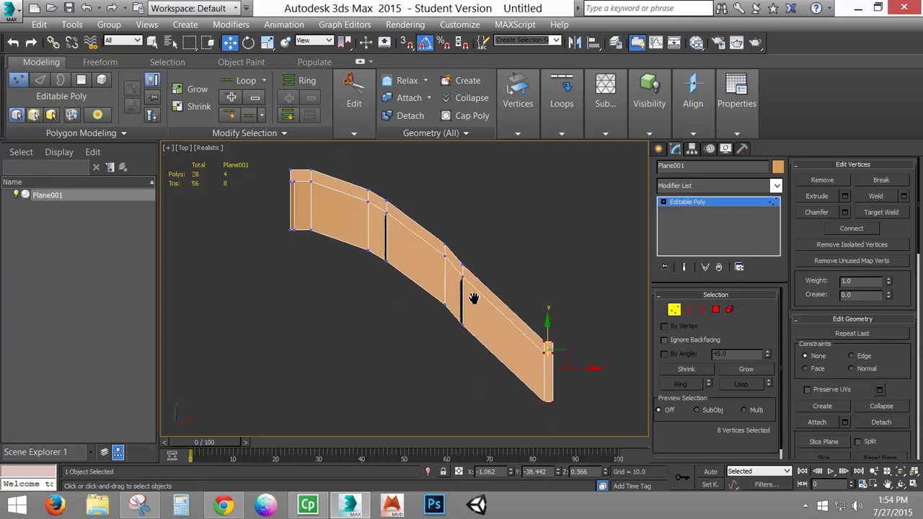
Step: Level both grooves by lowering the outer vertex groups in Y: 30 vertices to about -15.4, 25 to -17.2 and 15 to -15.7
mouse_move(267, 166)
mouse_down()
mouse_move(415, 291)
mouse_move(498, 382)
mouse_up()
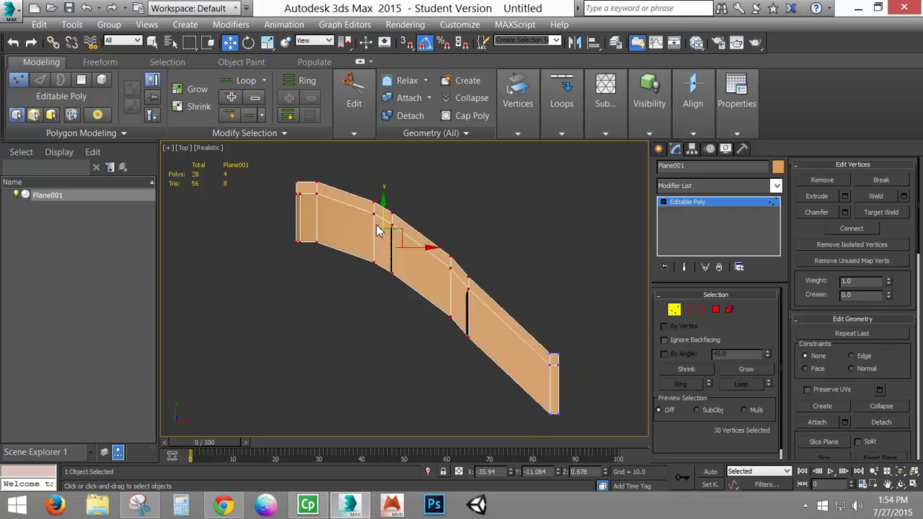
drag(381, 207, 384, 230)
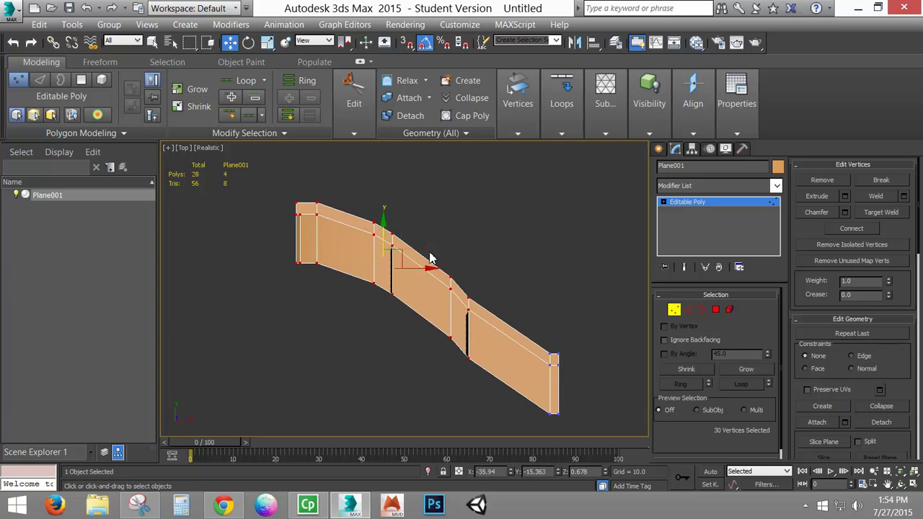
alt+drag(456, 376, 457, 365)
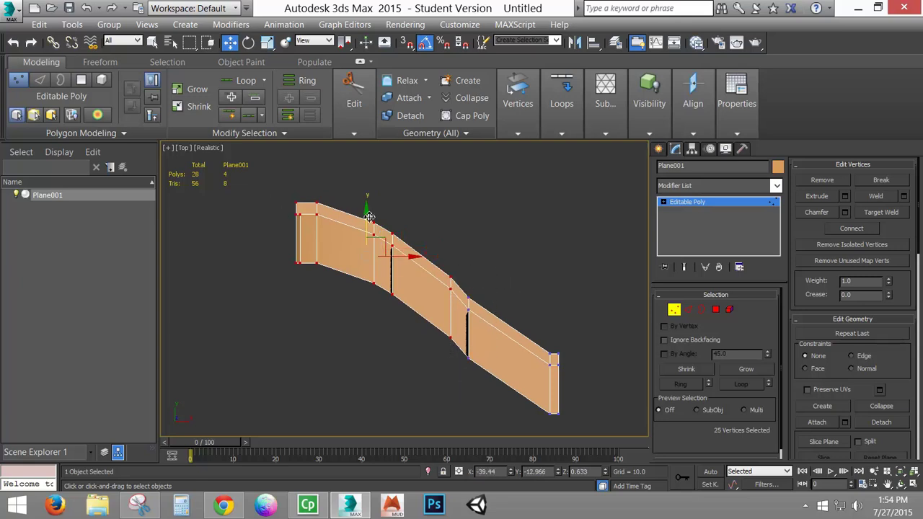
drag(368, 219, 363, 238)
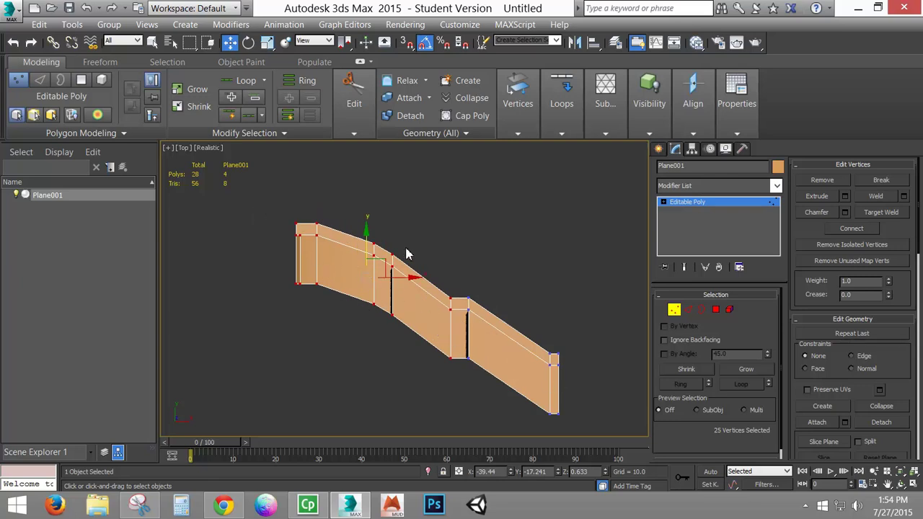
mouse_move(261, 200)
mouse_down()
mouse_move(389, 333)
mouse_move(384, 351)
mouse_up()
drag(331, 225, 325, 268)
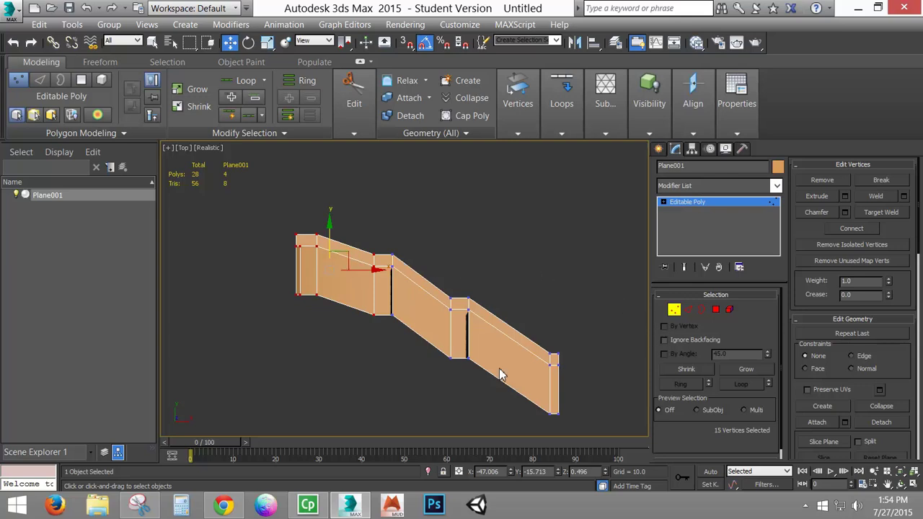
Step: Inspect the staggered tread strip in the Perspective view and return to the Top view with the grid shown
click(674, 309)
scroll(517, 303, up, 2)
key(p)
alt+middle_drag(486, 330, 473, 240)
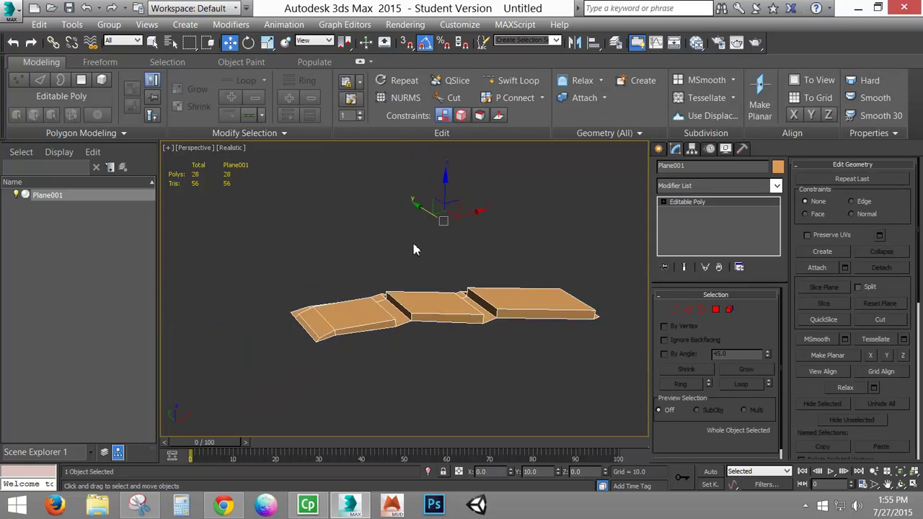
click(673, 309)
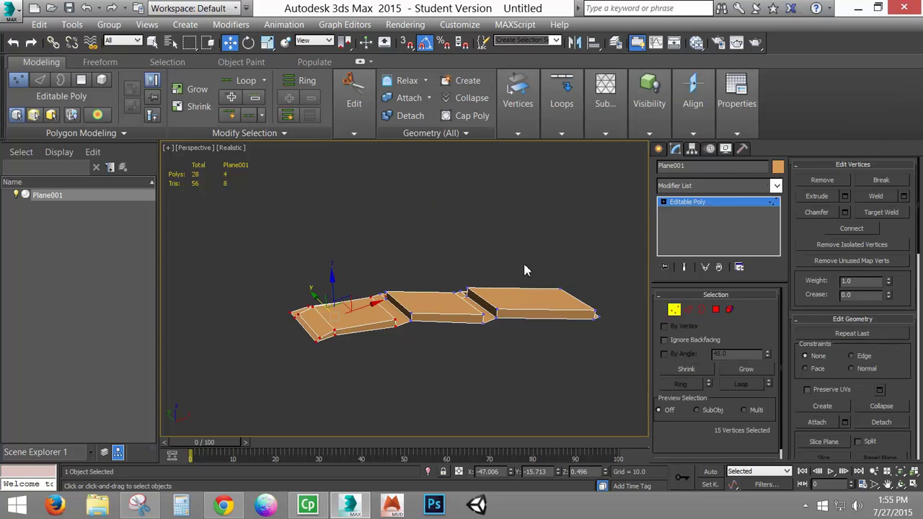
key(t)
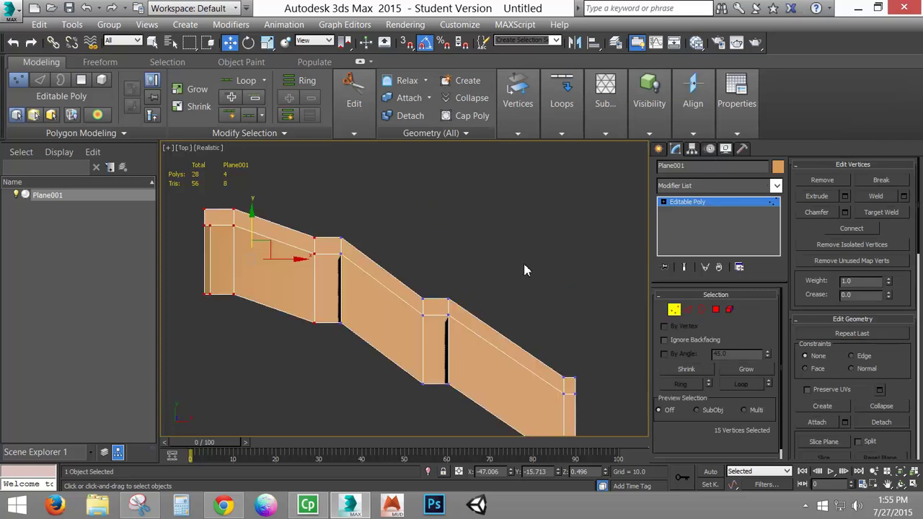
scroll(525, 272, down, 2)
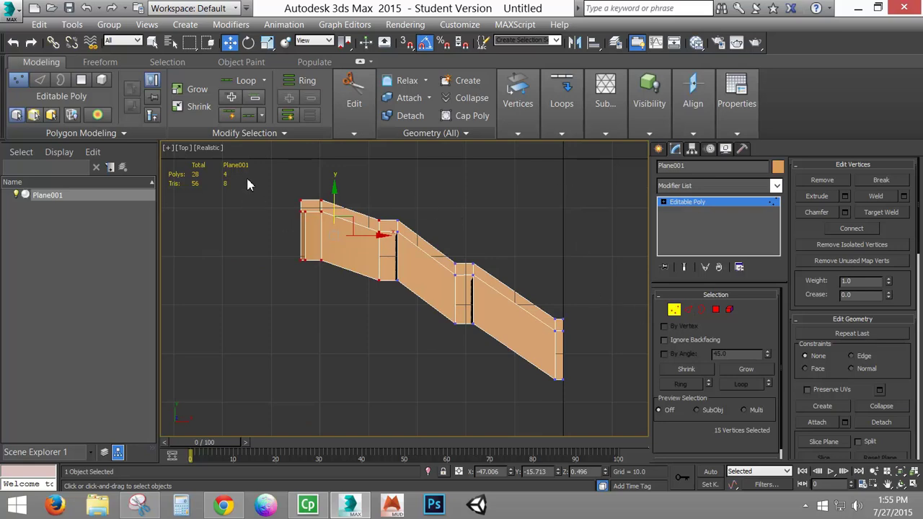
drag(544, 392, 598, 389)
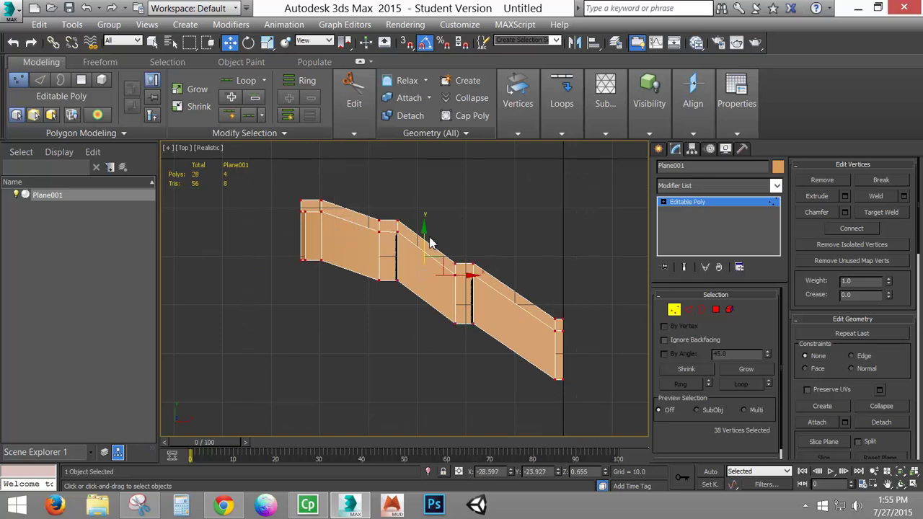
drag(427, 237, 426, 217)
right_click(426, 217)
Step: At Element level, move the whole strip up to about Y 9.34 so its inner end's upper corner sits on the grid origin
click(729, 310)
click(545, 335)
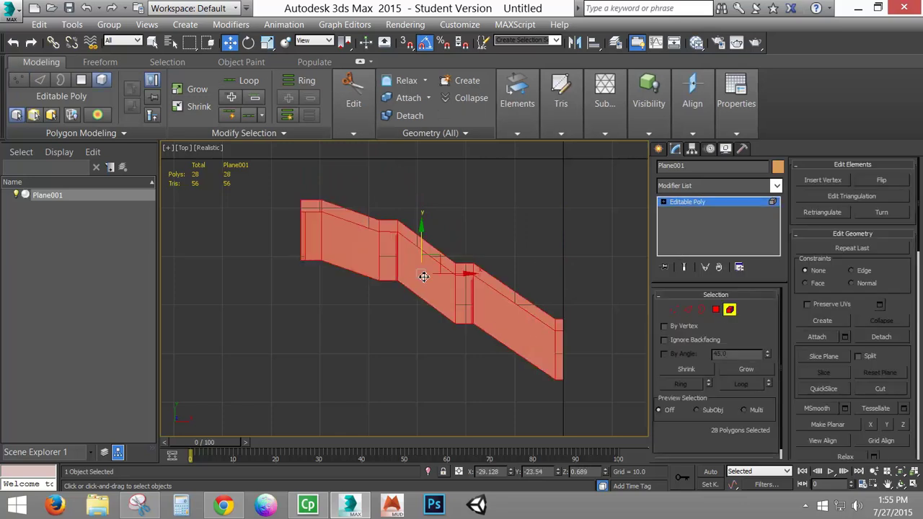
drag(424, 229, 418, 80)
middle_drag(536, 215, 494, 348)
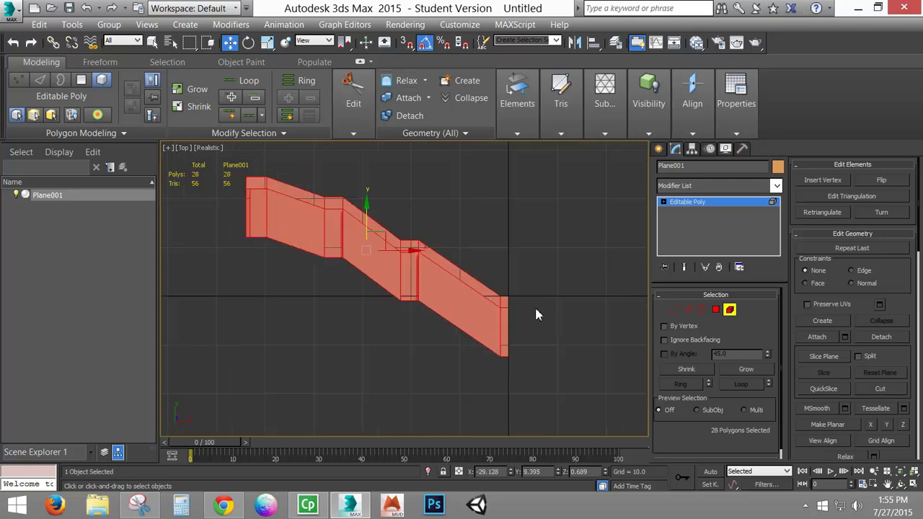
scroll(512, 316, up, 5)
scroll(474, 307, up, 2)
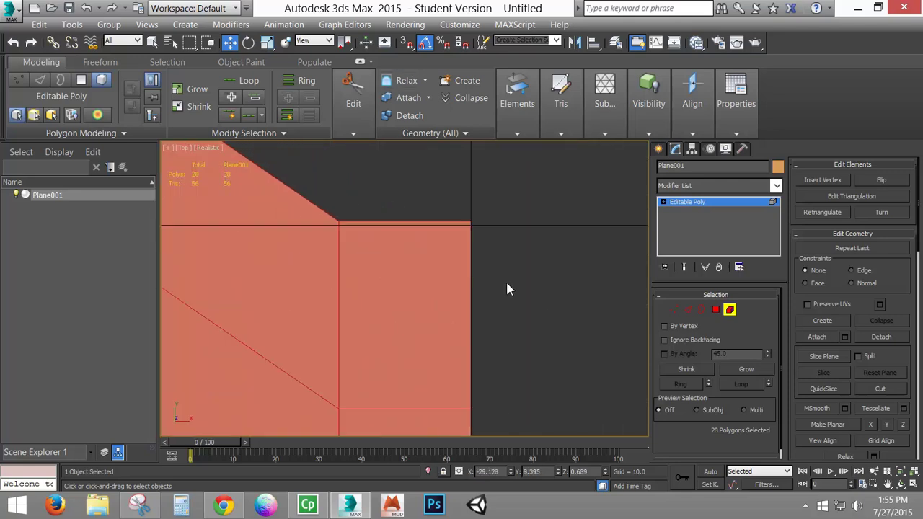
middle_drag(507, 286, 425, 233)
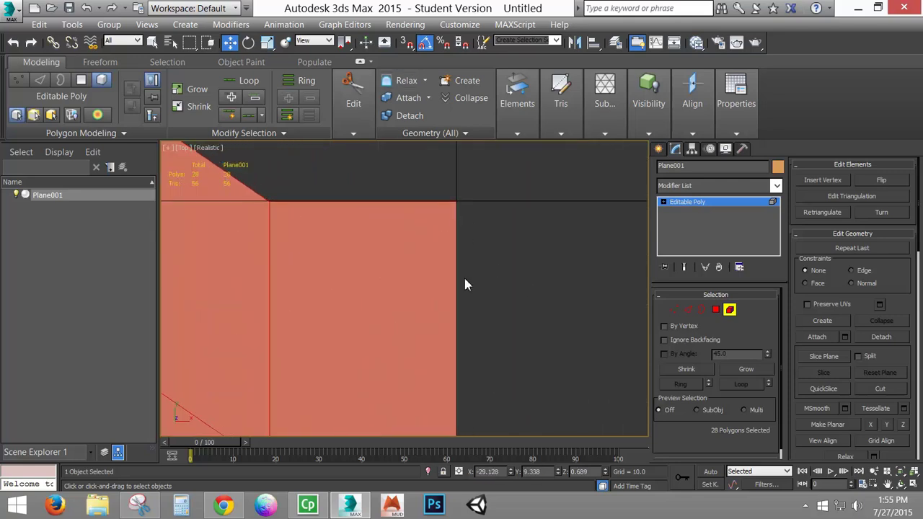
middle_drag(463, 275, 509, 257)
scroll(487, 261, down, 6)
scroll(488, 260, down, 6)
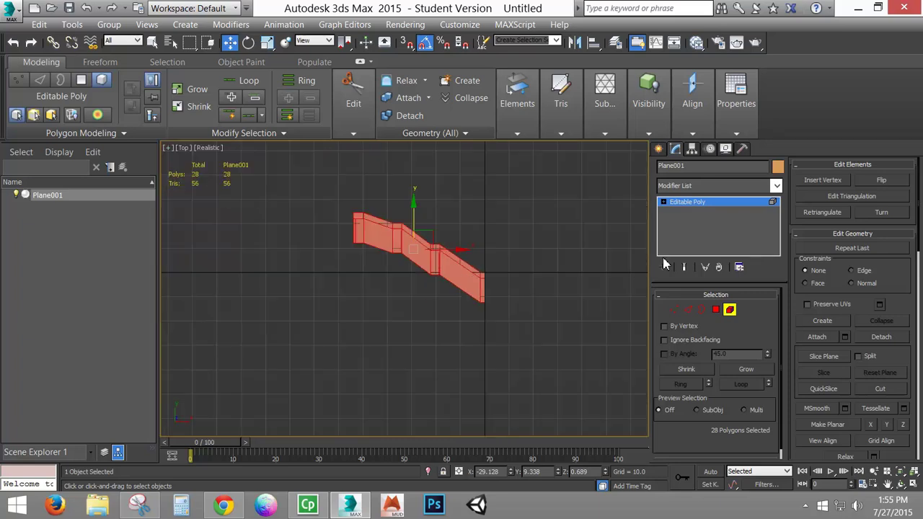
Step: Leave Element level and move only the strip's pivot to Y 0 so it sits on the grid origin
key(5)
key(p)
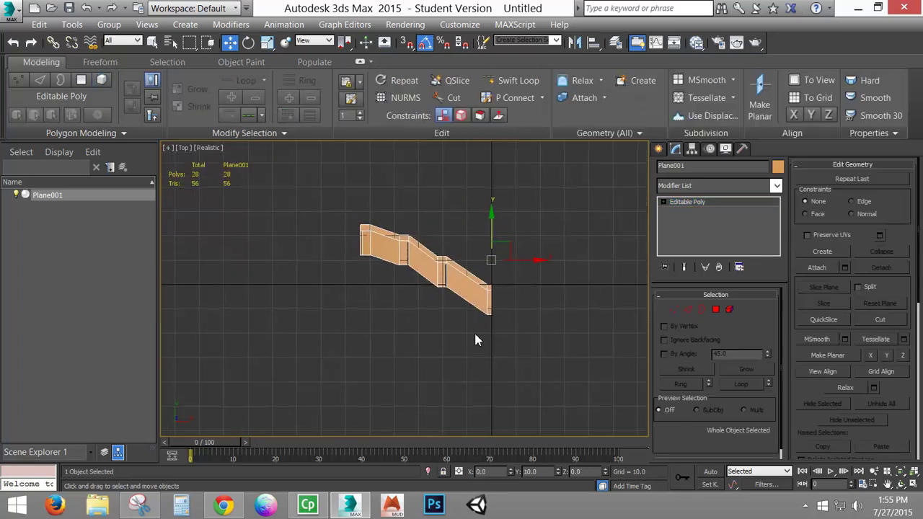
click(691, 149)
click(686, 234)
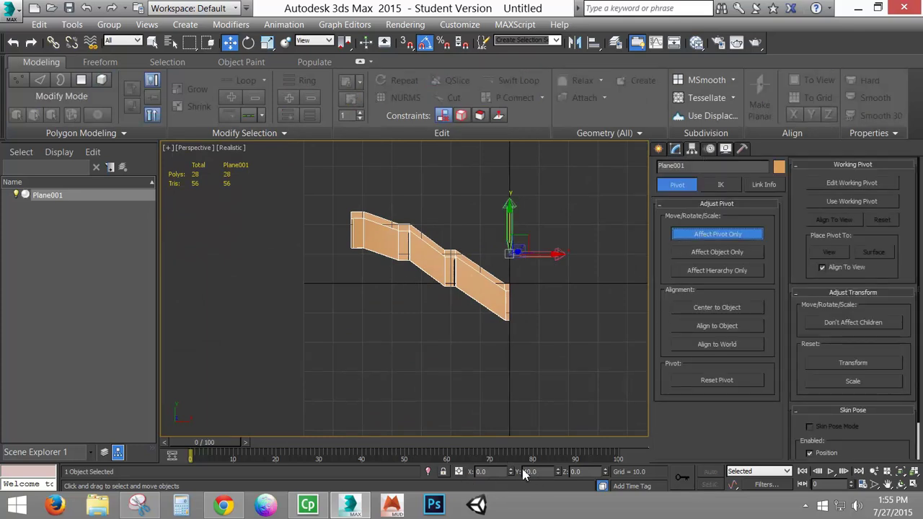
click(548, 472)
text(0)
key(Return)
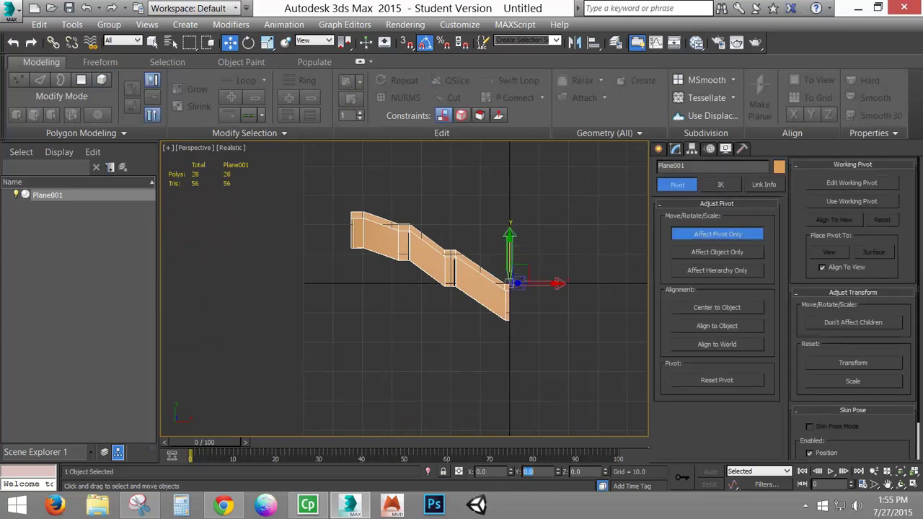
click(740, 235)
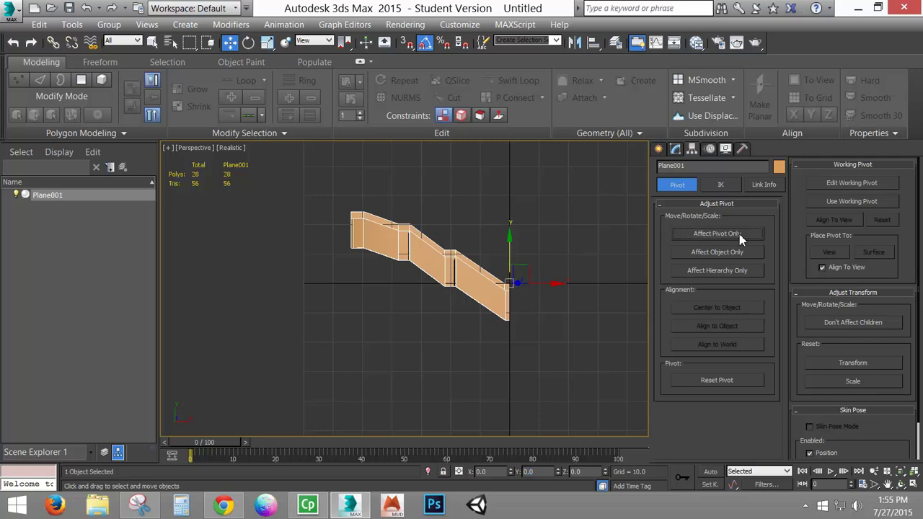
Step: Select the upper edge along one long side of each of the three tread blocks and lower all three slightly in Z
alt+middle_drag(451, 305, 479, 302)
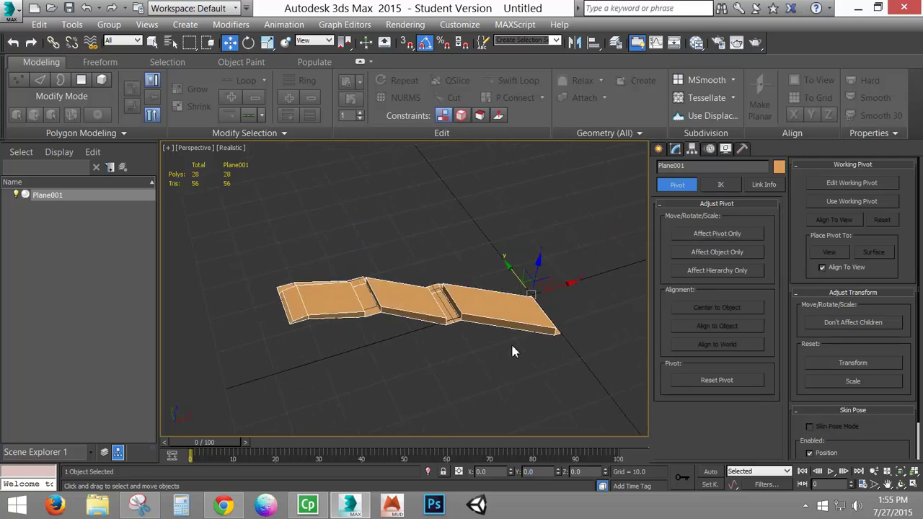
alt+middle_drag(503, 317, 474, 273)
alt+middle_drag(364, 354, 382, 349)
click(675, 148)
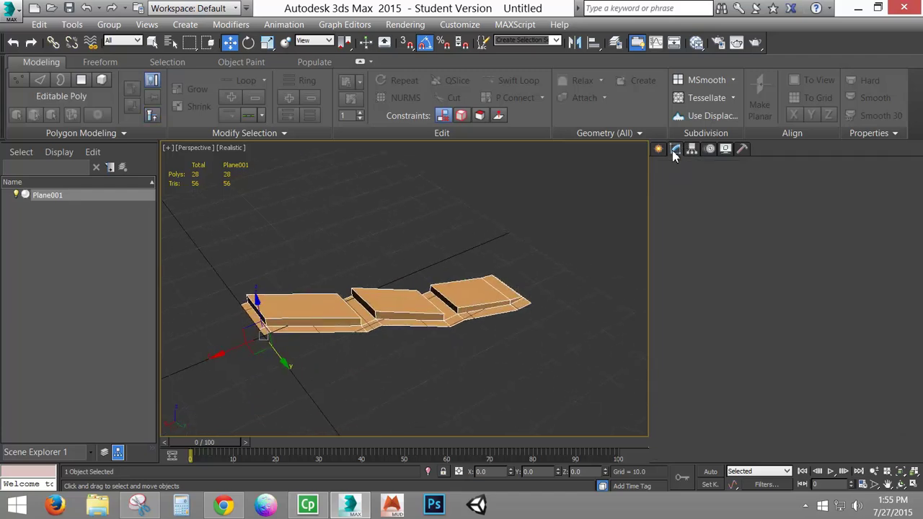
click(688, 310)
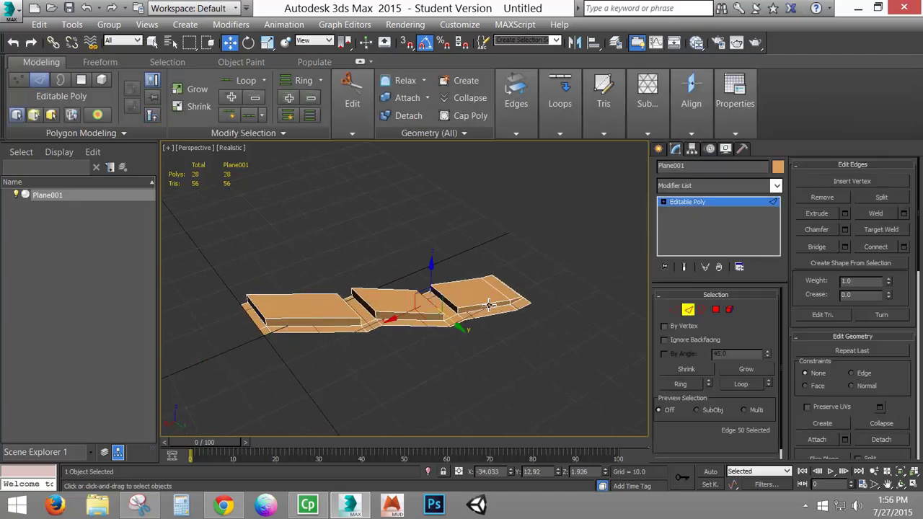
click(434, 321)
ctrl+click(409, 318)
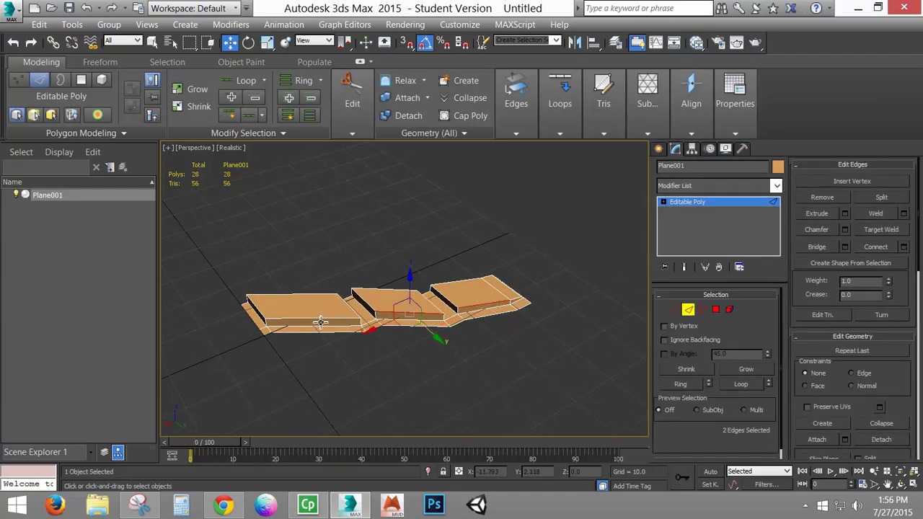
ctrl+click(321, 325)
alt+middle_drag(351, 355, 405, 302)
drag(410, 278, 409, 282)
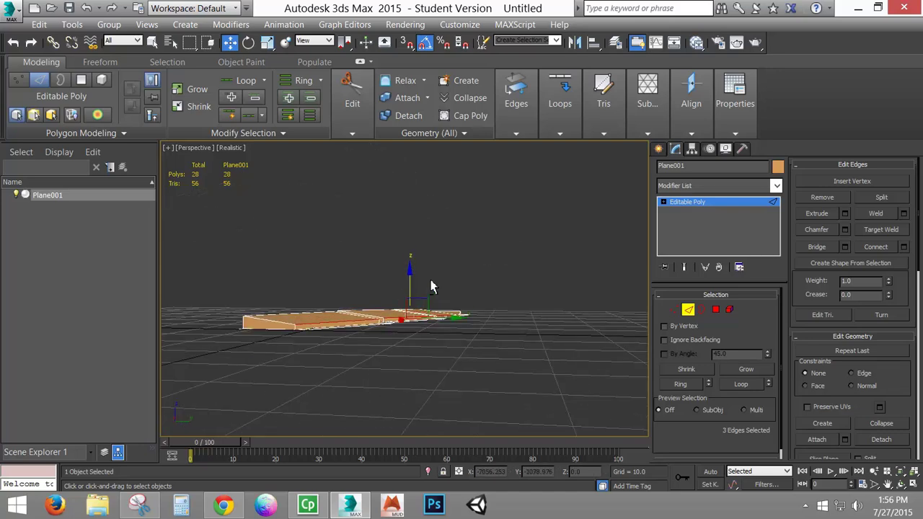
alt+middle_drag(408, 282, 353, 305)
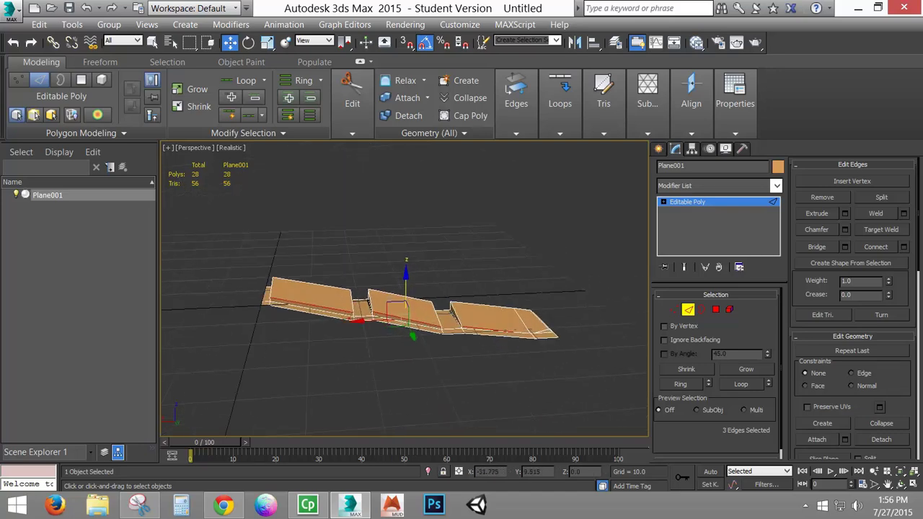
Step: Raise the middle and outer blocks' side edges slightly in Z, lifting the outer block's edge by about 0.2, and leave Edge level
scroll(389, 308, up, 3)
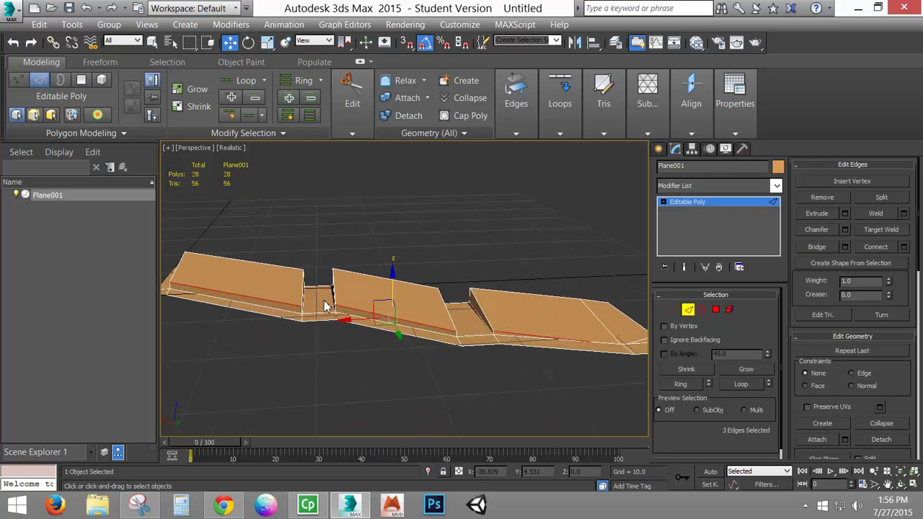
alt+click(289, 307)
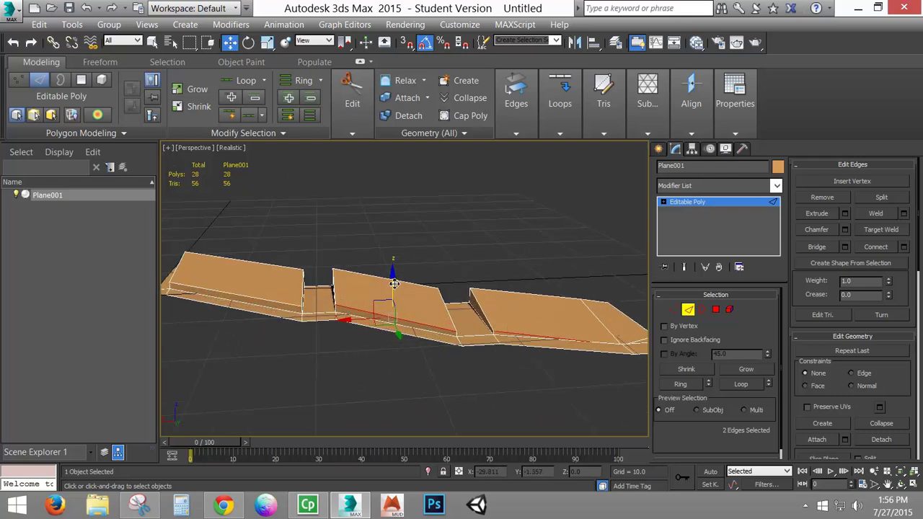
drag(394, 284, 393, 282)
click(550, 333)
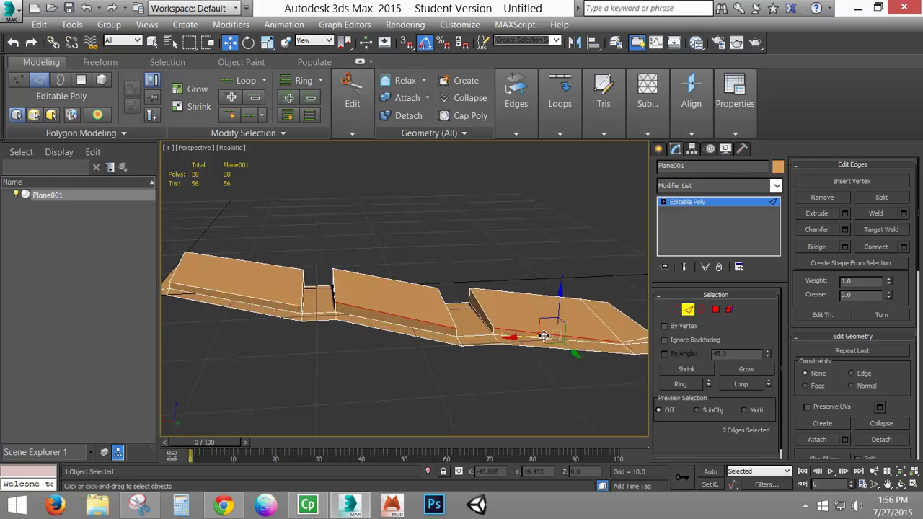
drag(562, 298, 562, 295)
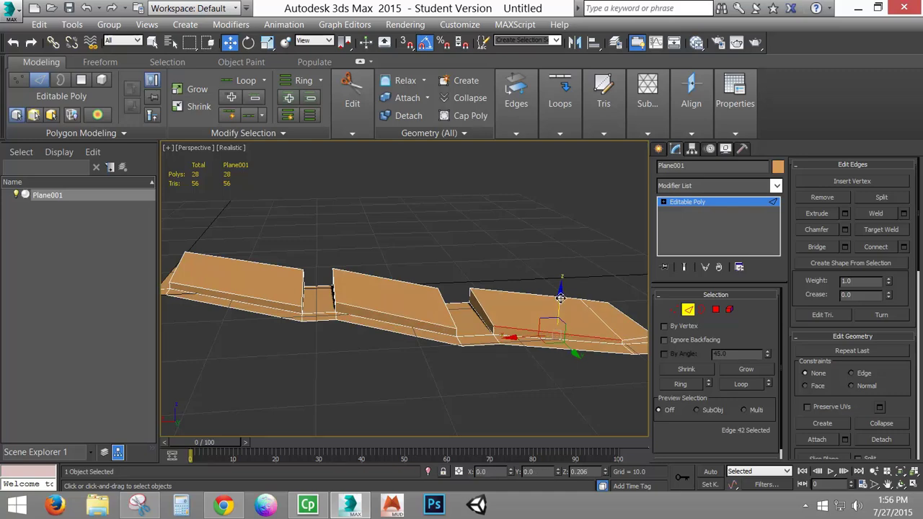
alt+middle_drag(484, 319, 461, 339)
click(688, 310)
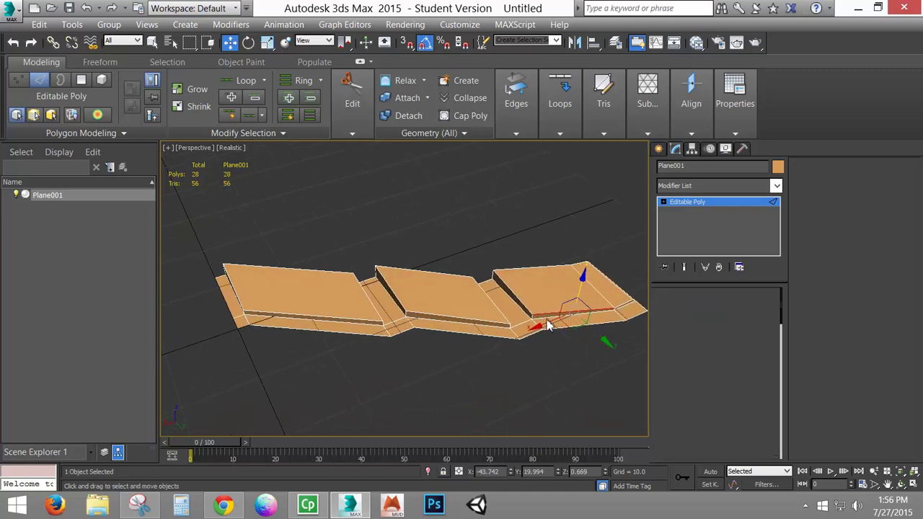
Step: Add a Symmetry modifier to the strip, mirroring it on the X axis with Flip enabled to form a V shape
key(t)
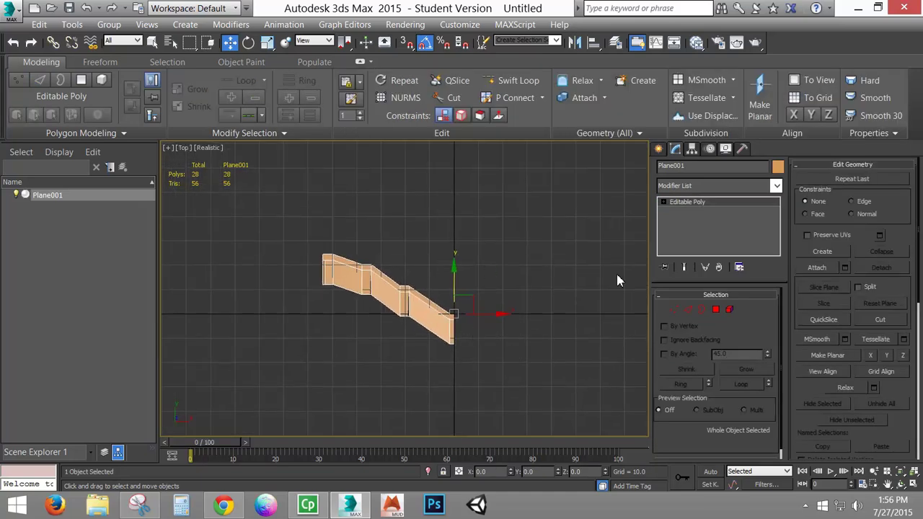
scroll(470, 326, up, 5)
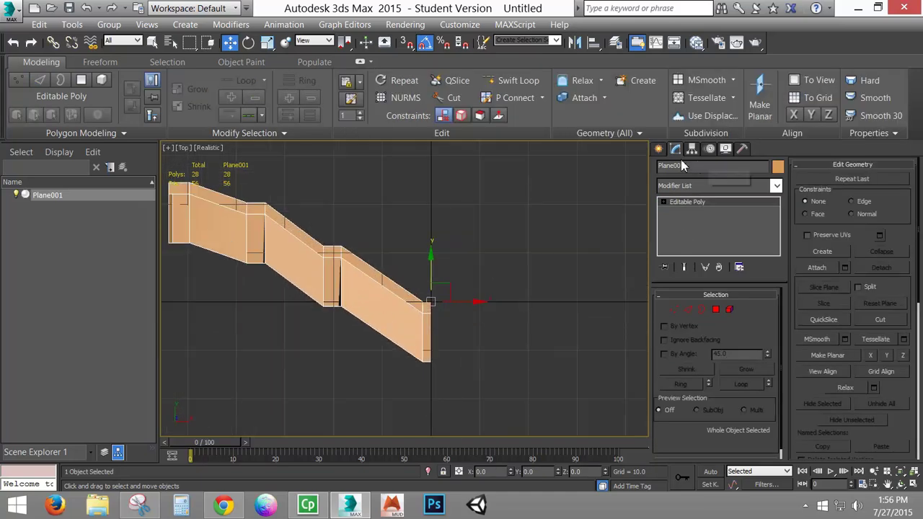
click(776, 186)
drag(776, 116, 779, 373)
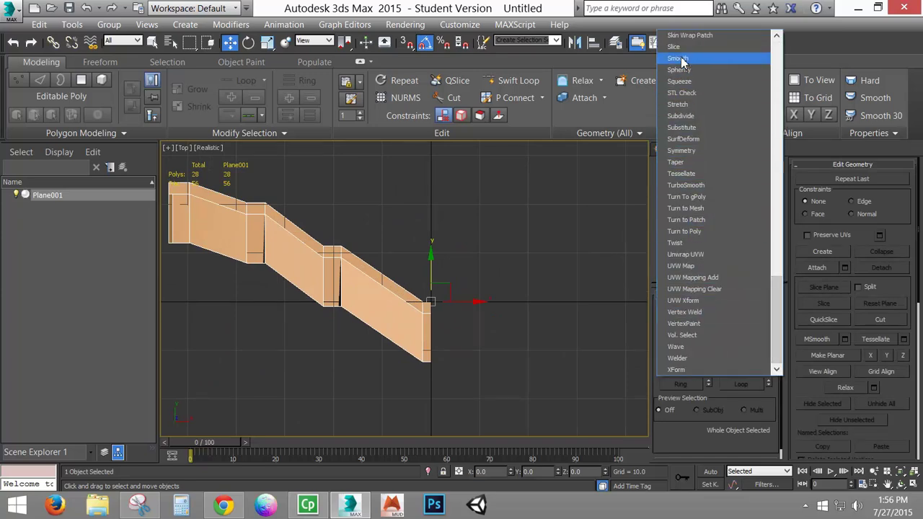
click(696, 150)
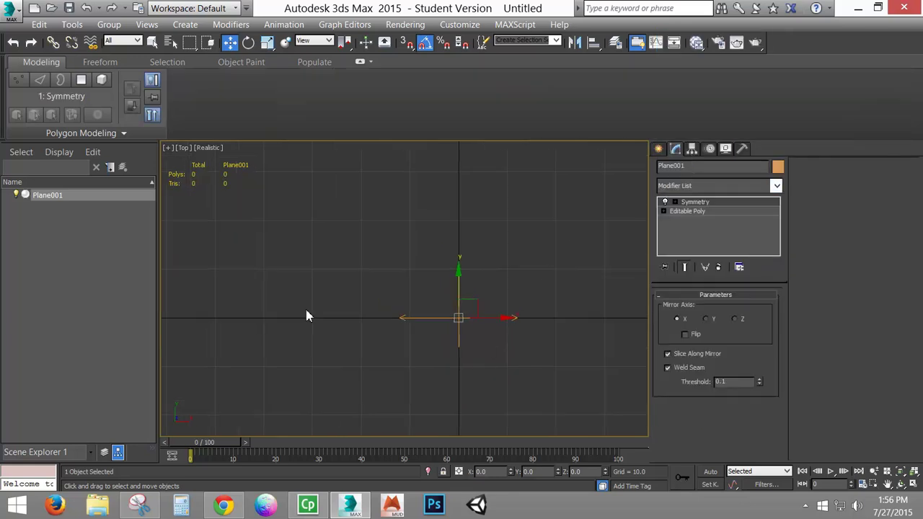
click(685, 335)
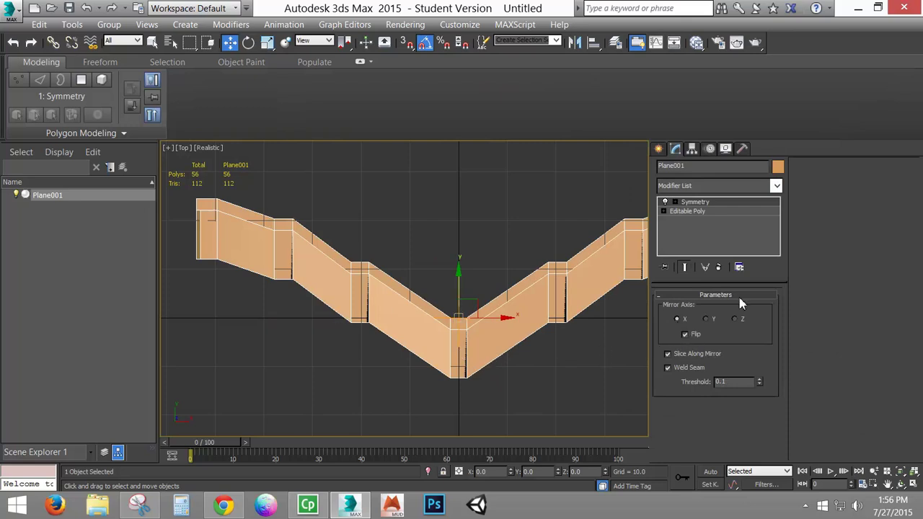
click(685, 336)
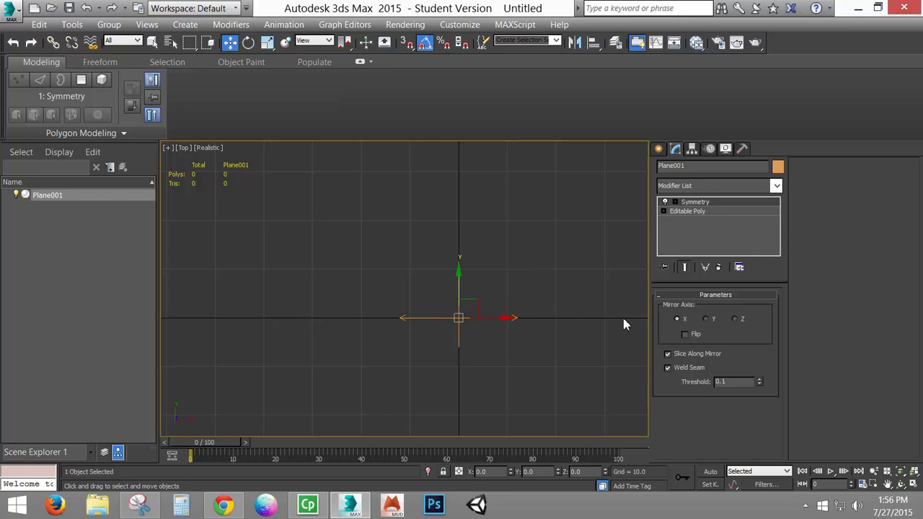
click(685, 334)
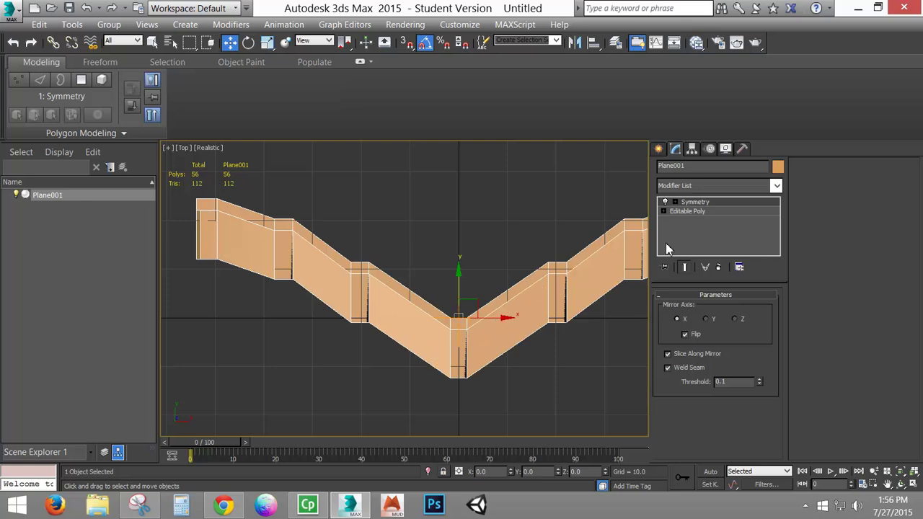
Step: Show the mirrored strip in the Perspective view and convert it to an Editable Poly
middle_drag(528, 341, 485, 275)
key(p)
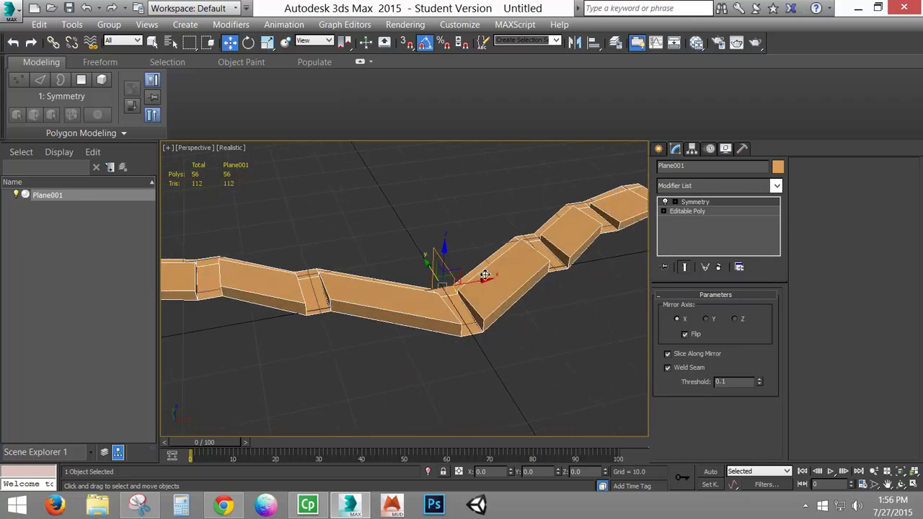
right_click(488, 277)
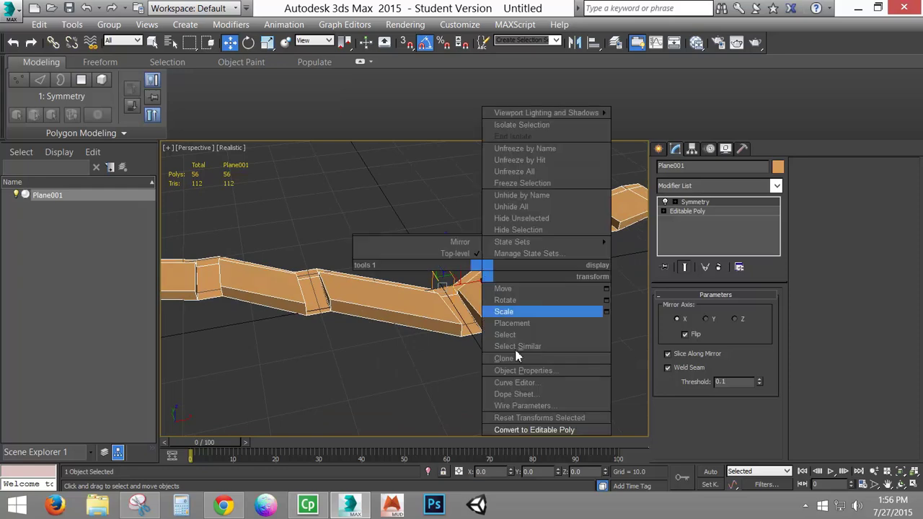
click(539, 430)
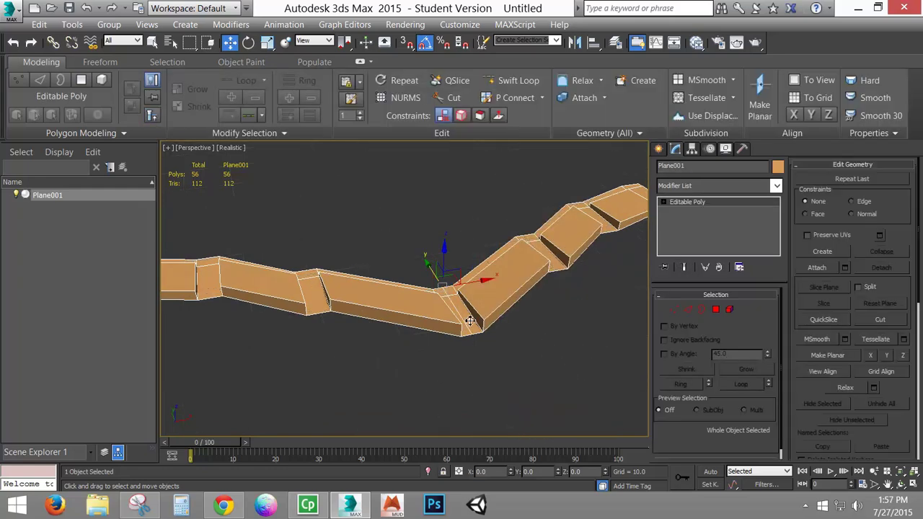
Step: Select the two seam edges running through the centre groove at the V's tip and remove them
click(687, 310)
alt+middle_drag(563, 329, 533, 330)
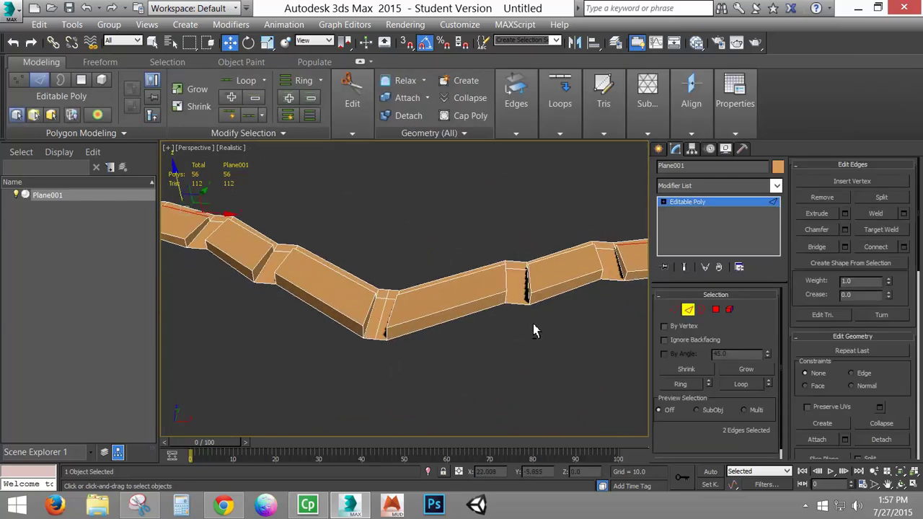
click(382, 321)
alt+middle_drag(414, 375, 384, 382)
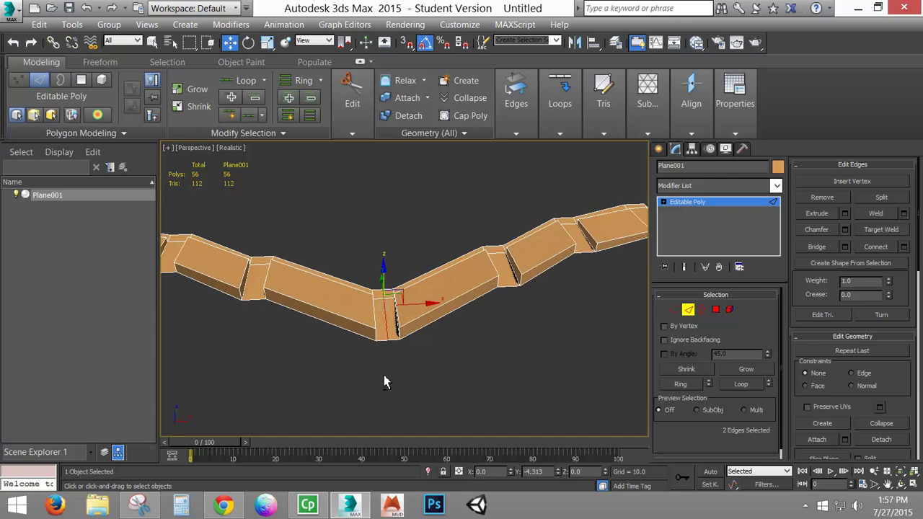
key(BackSpace)
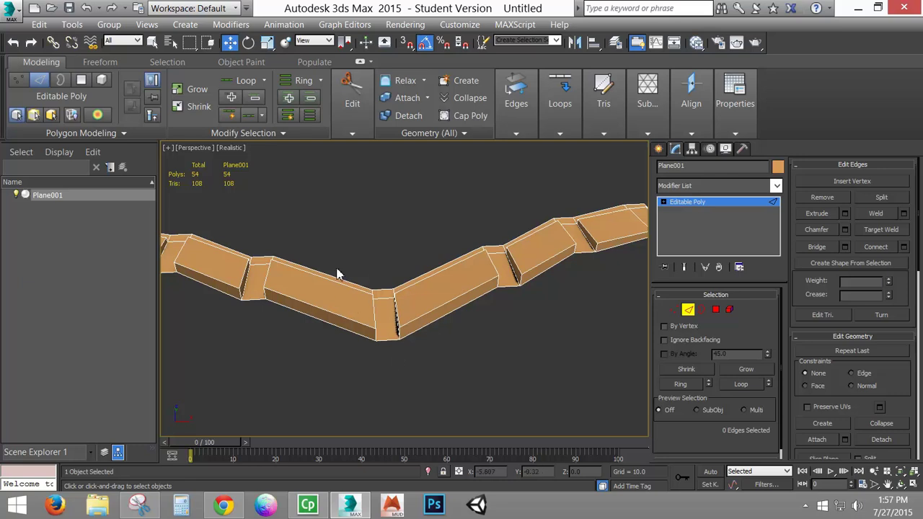
Step: Examine the centre groove's vertices and the complete V-shaped strip from several angles, ending at object level
click(675, 309)
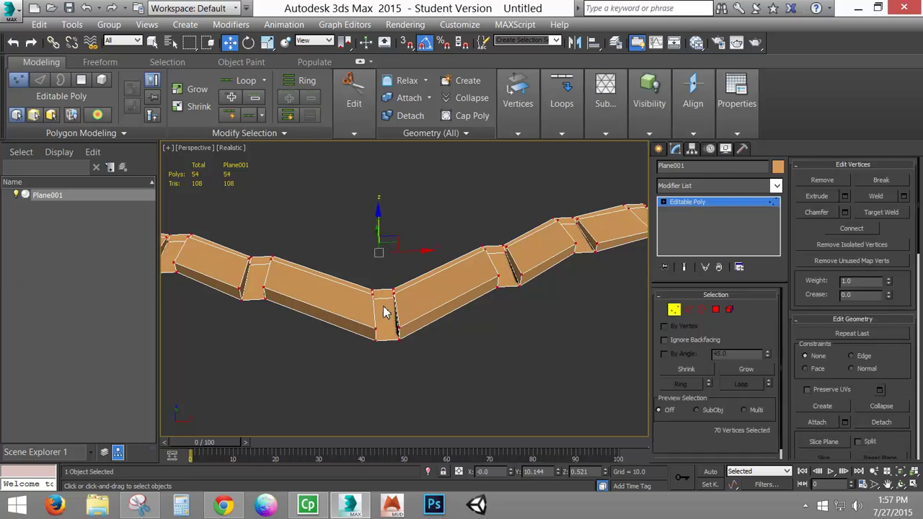
alt+middle_drag(358, 310, 476, 328)
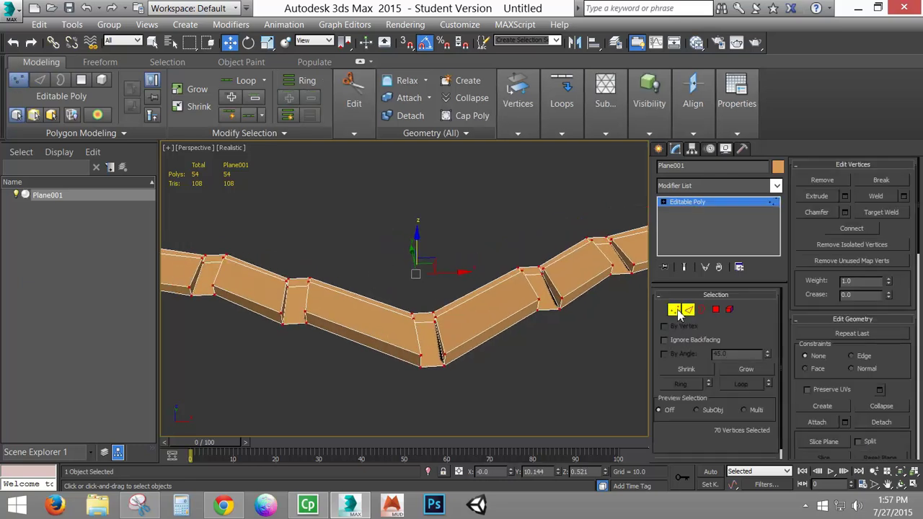
click(688, 309)
scroll(486, 318, down, 8)
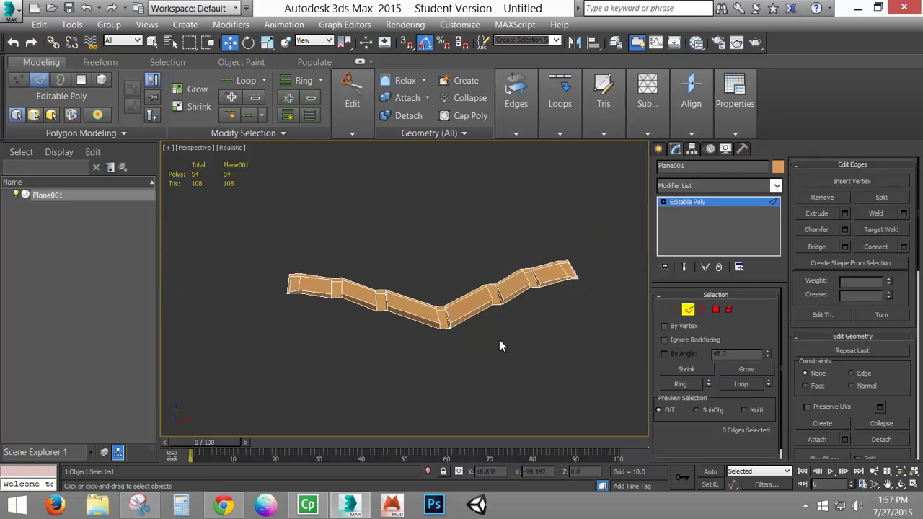
mouse_move(495, 315)
alt+middle_down()
mouse_move(543, 322)
mouse_move(504, 319)
alt+middle_up()
click(688, 309)
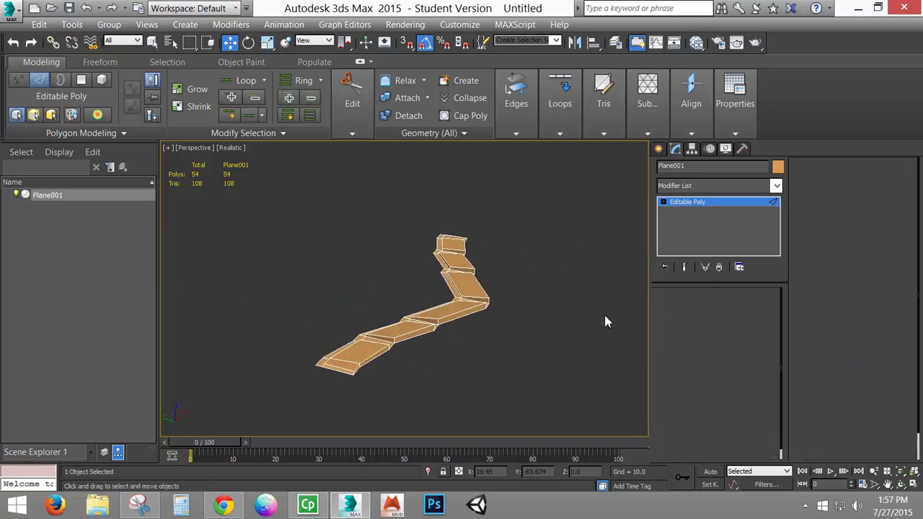
alt+middle_drag(603, 312, 499, 307)
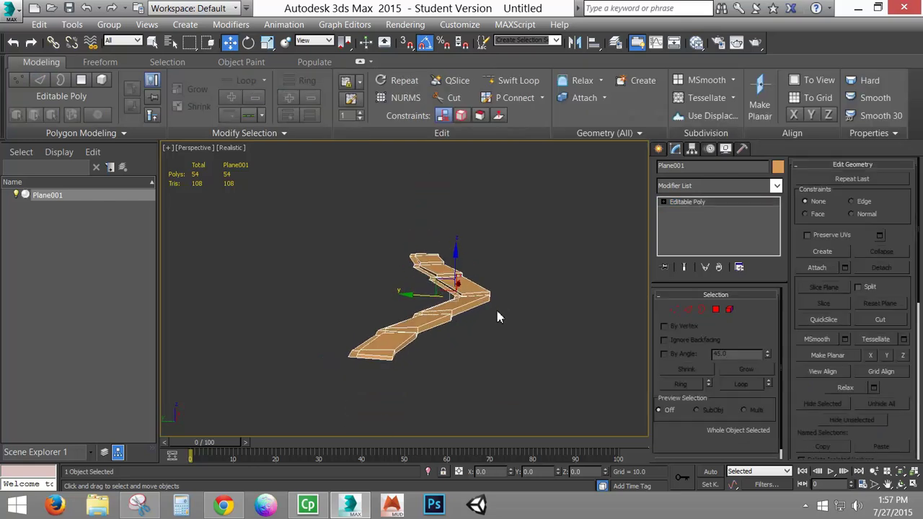
Step: Turn on 3D snapping and check that Vertex is enabled in the snap settings
click(407, 48)
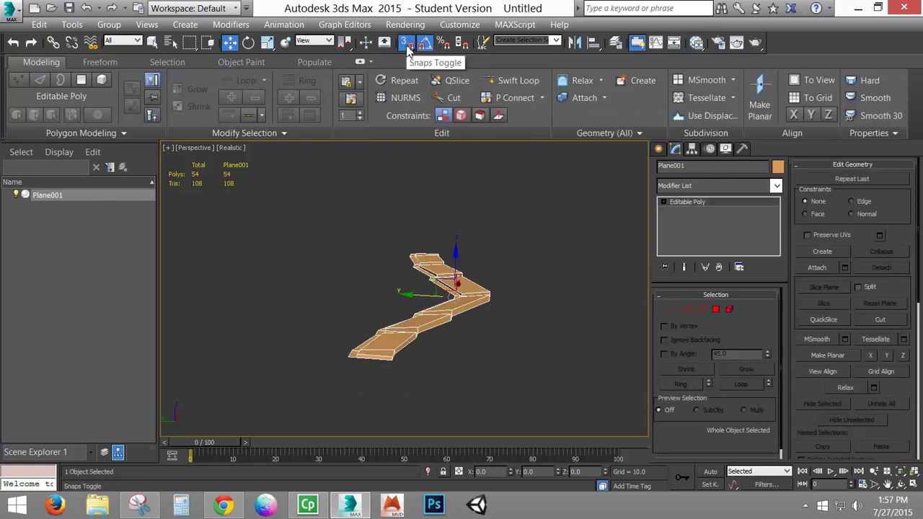
right_click(408, 49)
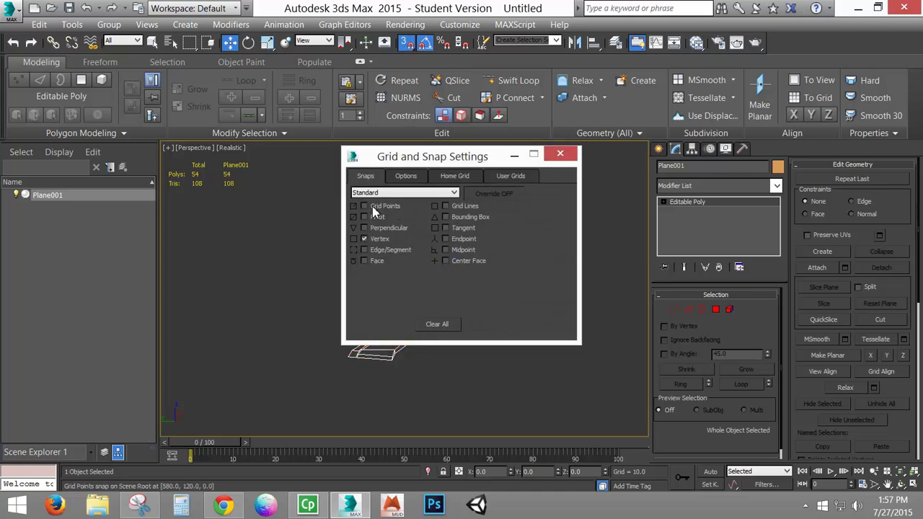
click(561, 153)
Step: Clone the V-shaped strip along Y as 49 copies, snapping its end corner vertex onto the opposite corner vertex of the same end
alt+middle_drag(515, 334, 497, 360)
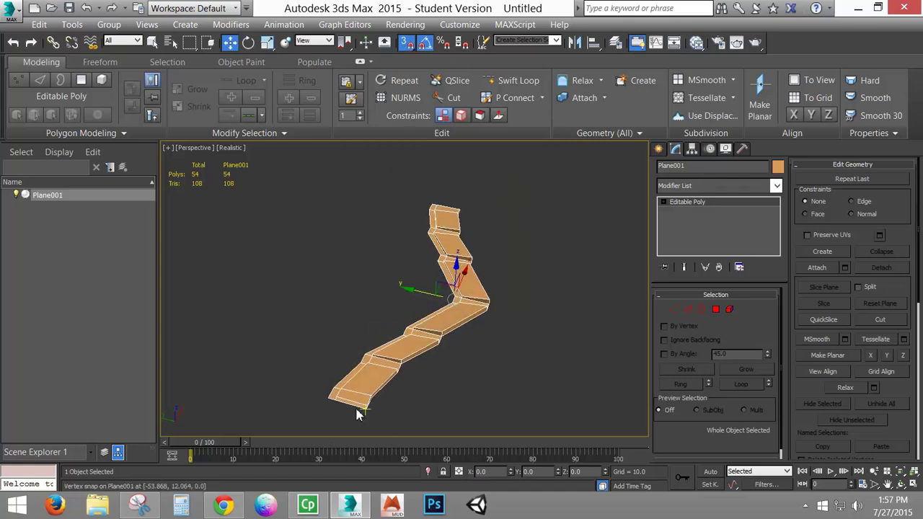
alt+middle_drag(354, 412, 421, 336)
scroll(429, 333, up, 4)
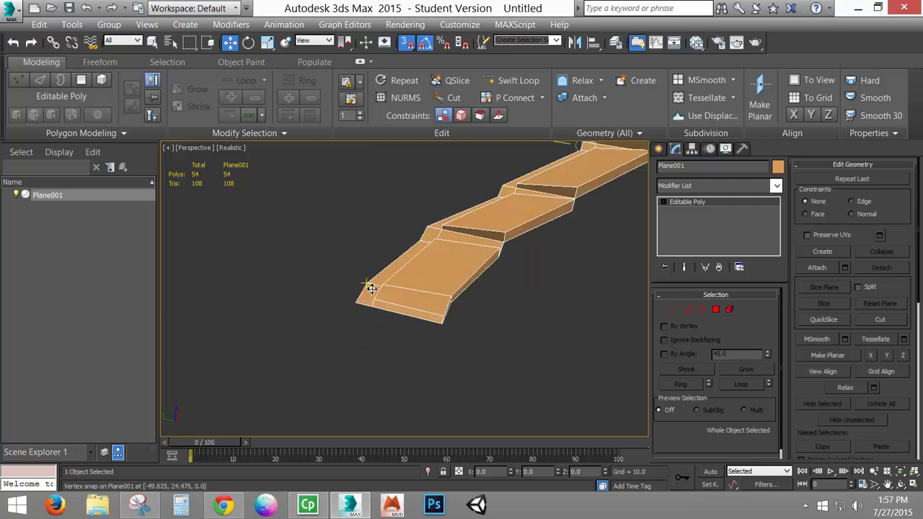
alt+middle_drag(487, 337, 381, 382)
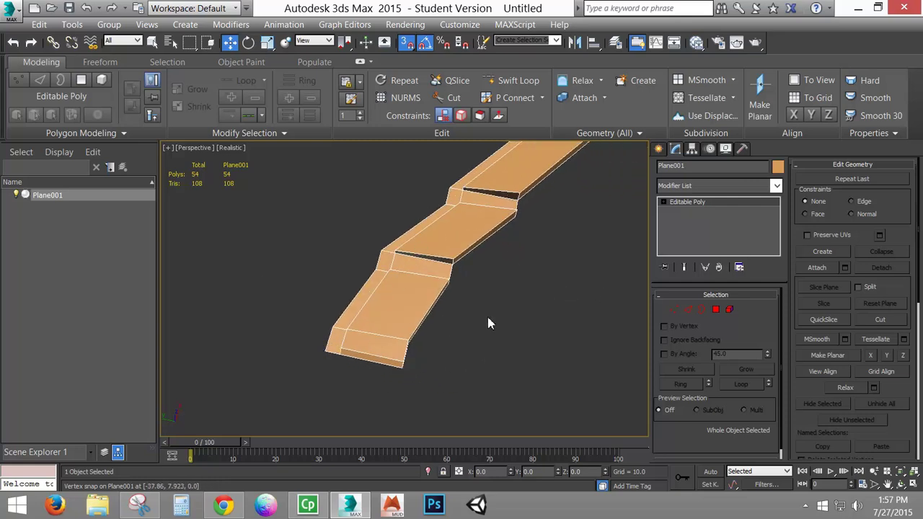
alt+middle_drag(555, 270, 505, 286)
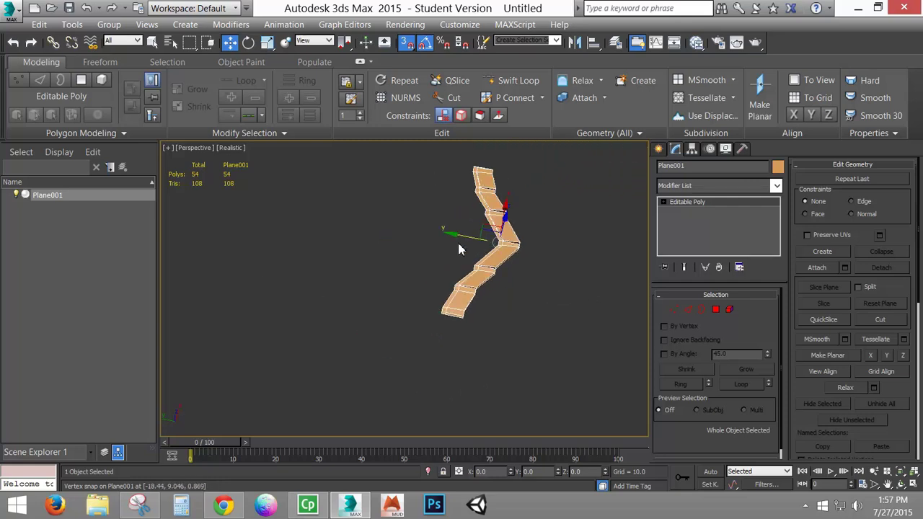
middle_drag(532, 262, 439, 319)
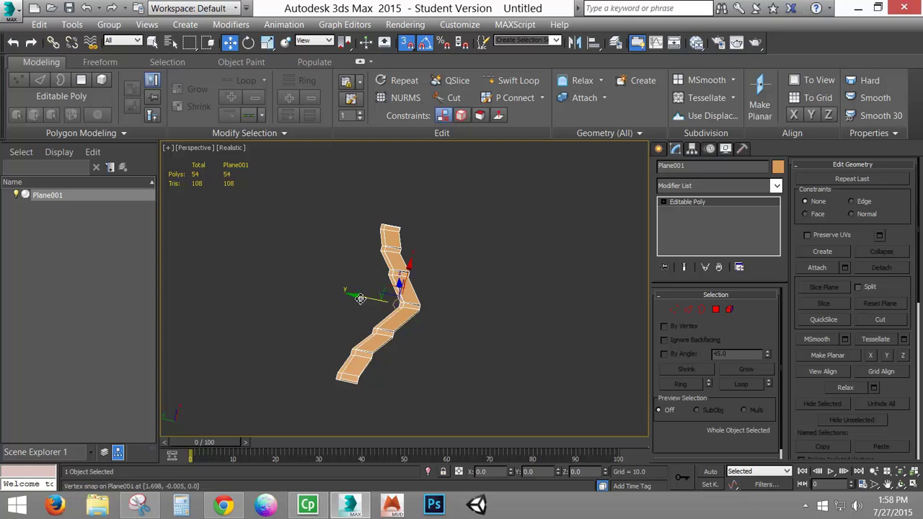
alt+middle_drag(384, 367, 415, 341)
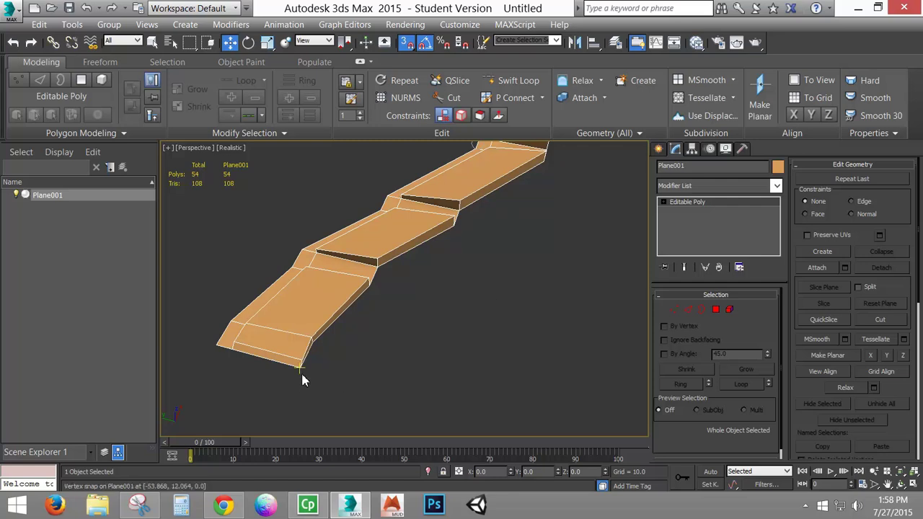
alt+middle_drag(509, 258, 503, 267)
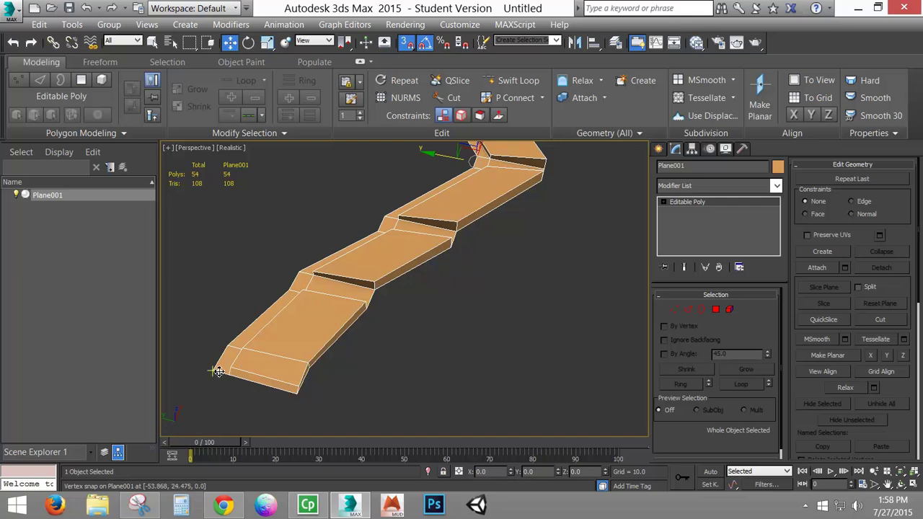
mouse_move(217, 371)
shift+mouse_down()
mouse_move(251, 385)
mouse_move(380, 393)
mouse_move(423, 369)
mouse_move(397, 363)
mouse_move(354, 379)
mouse_move(327, 406)
mouse_move(304, 401)
shift+mouse_up()
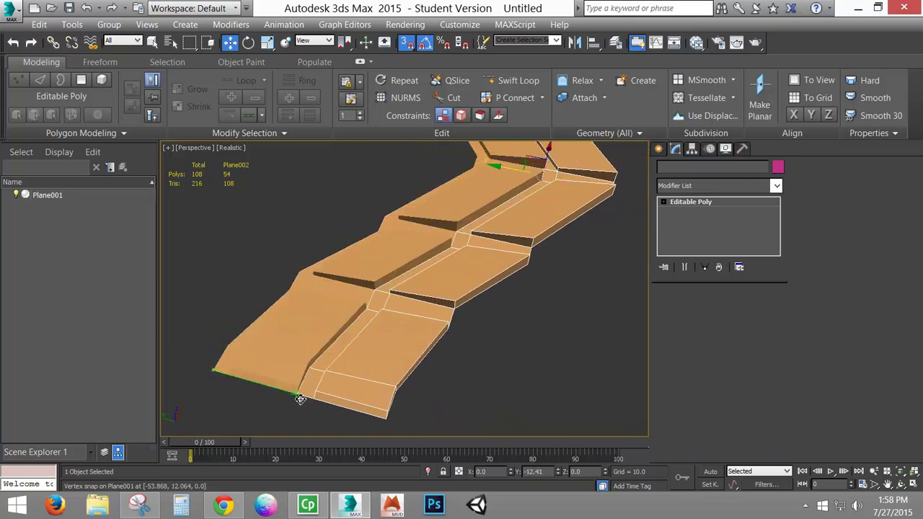
shift+drag(302, 404, 301, 404)
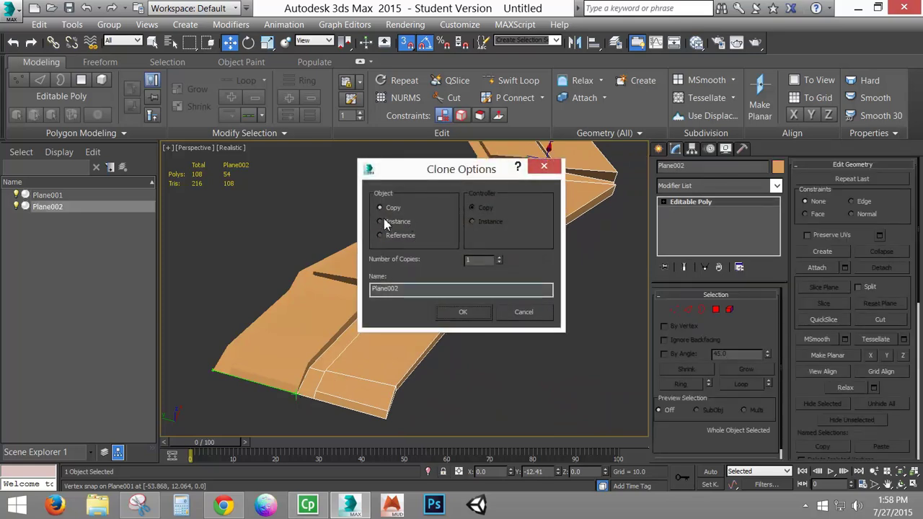
double_click(473, 260)
click(463, 311)
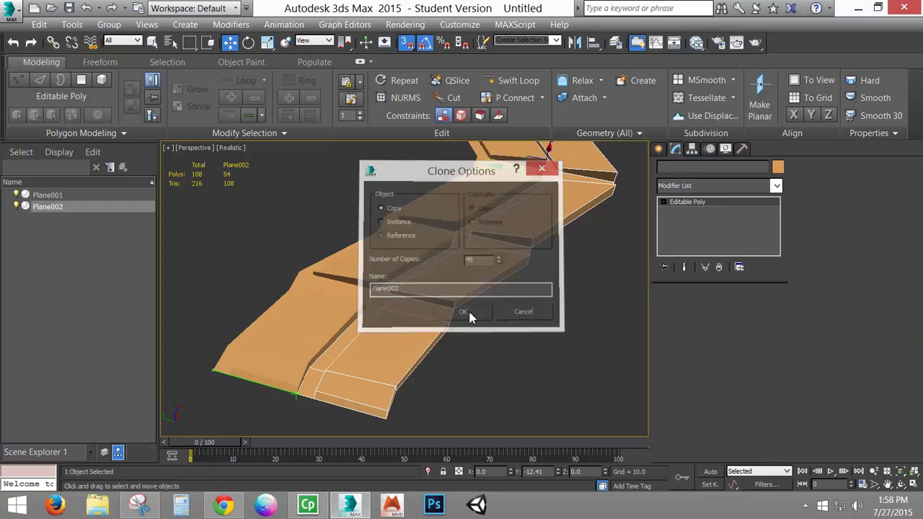
Step: Inspect the full row of copied tread strips and turn snapping off
scroll(470, 313, down, 10)
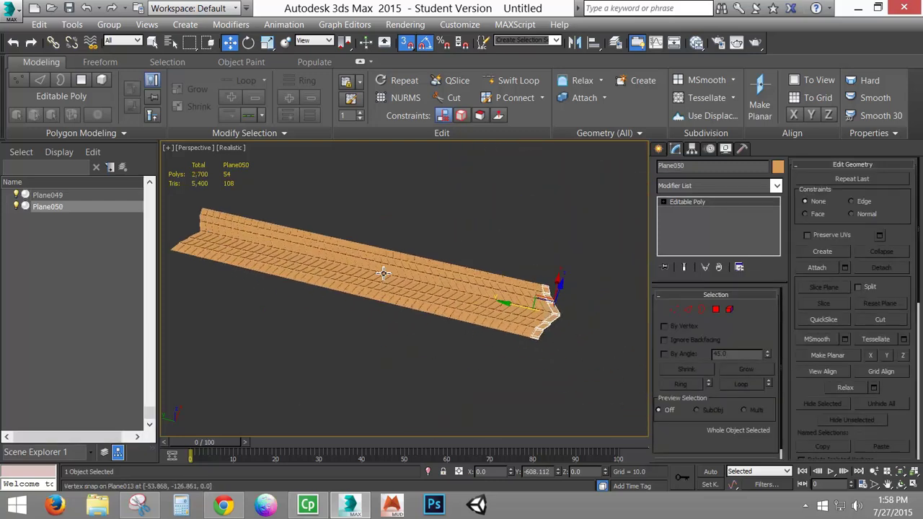
alt+middle_drag(447, 315, 538, 315)
scroll(476, 303, up, 8)
scroll(471, 284, down, 5)
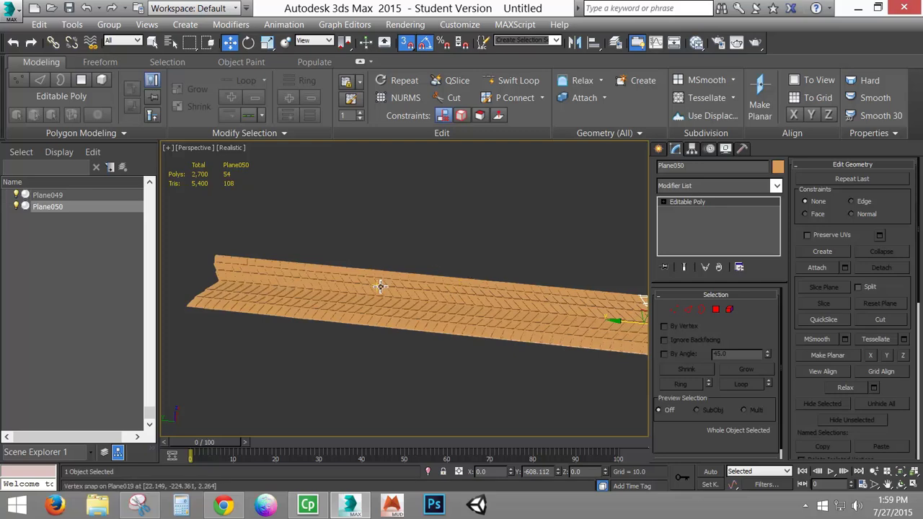
key(s)
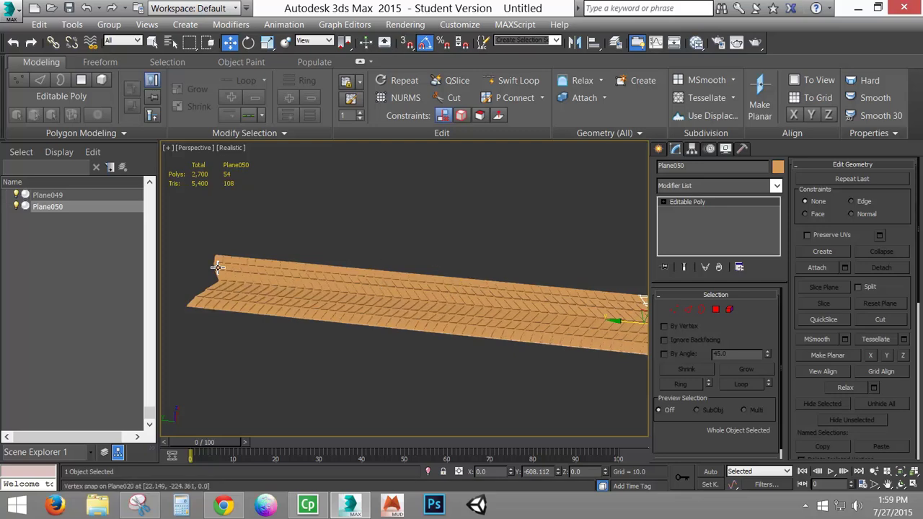
Step: Attach all the copied strips, Plane002 through Plane050, to the first strip, Plane001
click(220, 262)
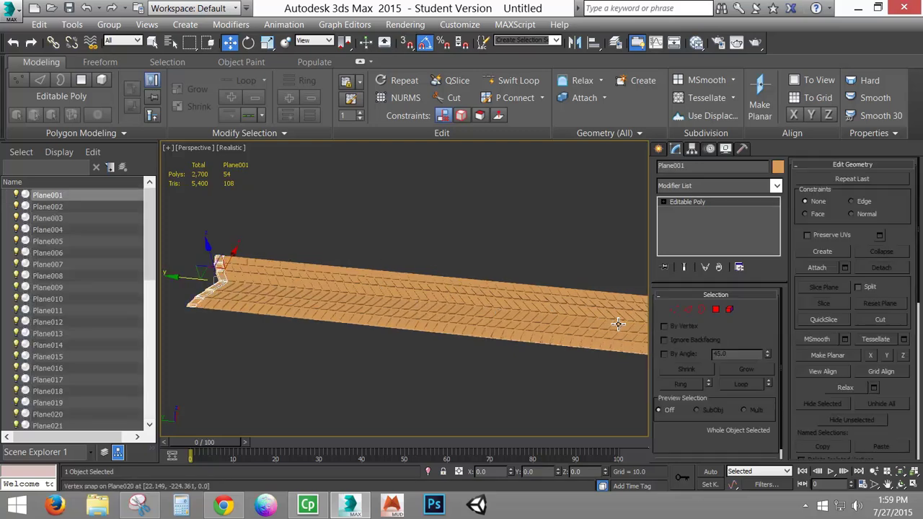
middle_drag(466, 325, 487, 344)
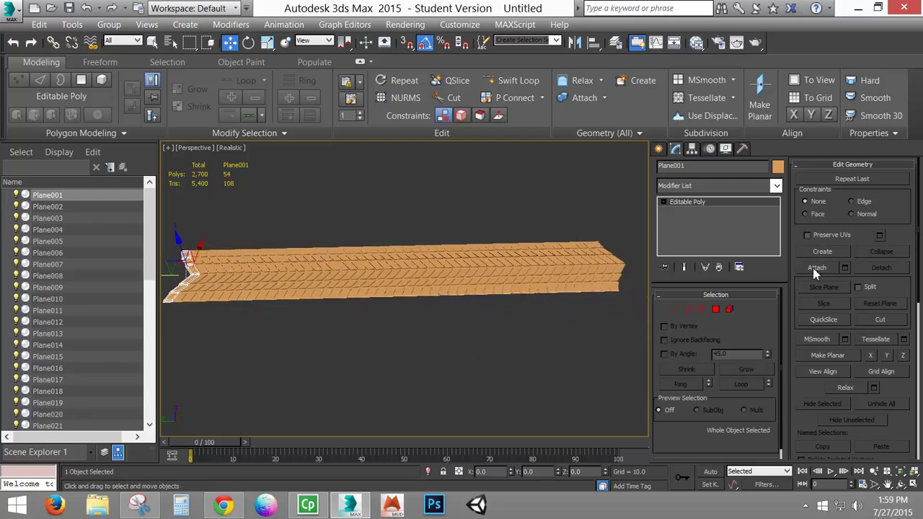
click(845, 268)
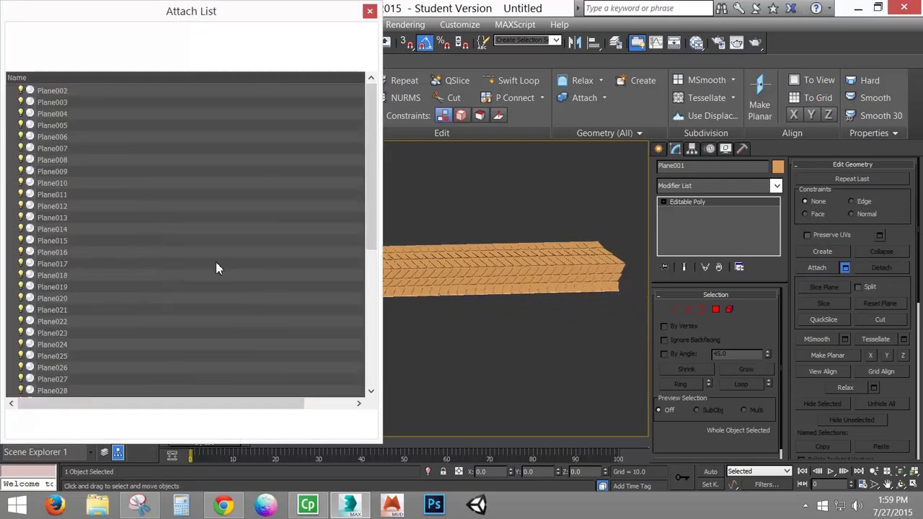
click(61, 94)
scroll(62, 332, down, 7)
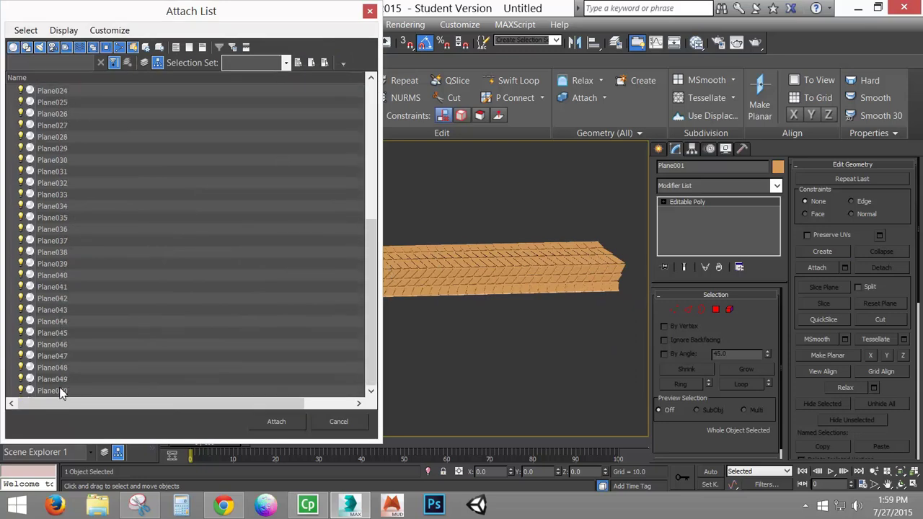
shift+click(61, 391)
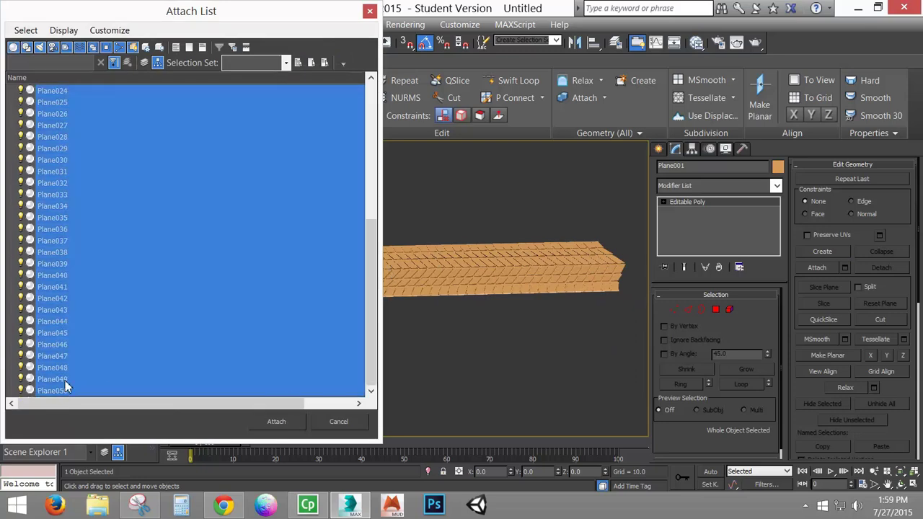
click(269, 421)
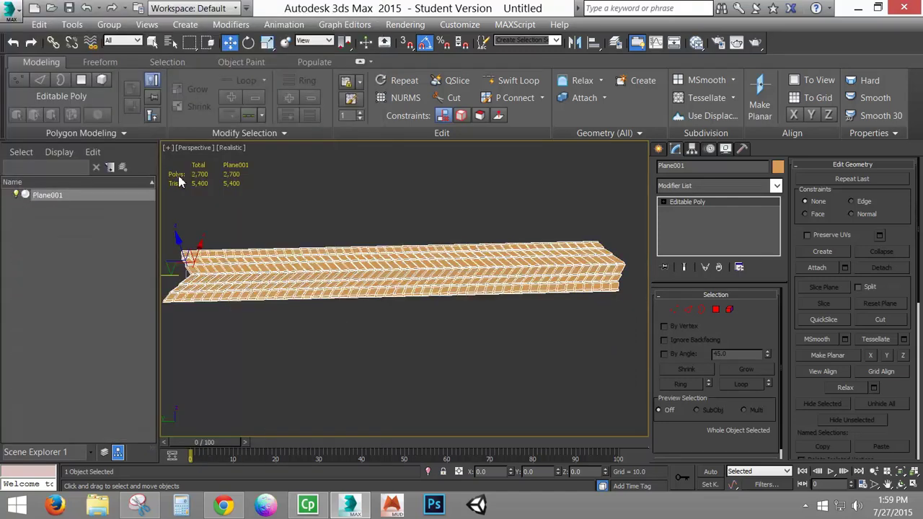
Step: Rename the combined tread object as Tire_001
click(698, 166)
text(Tire_)
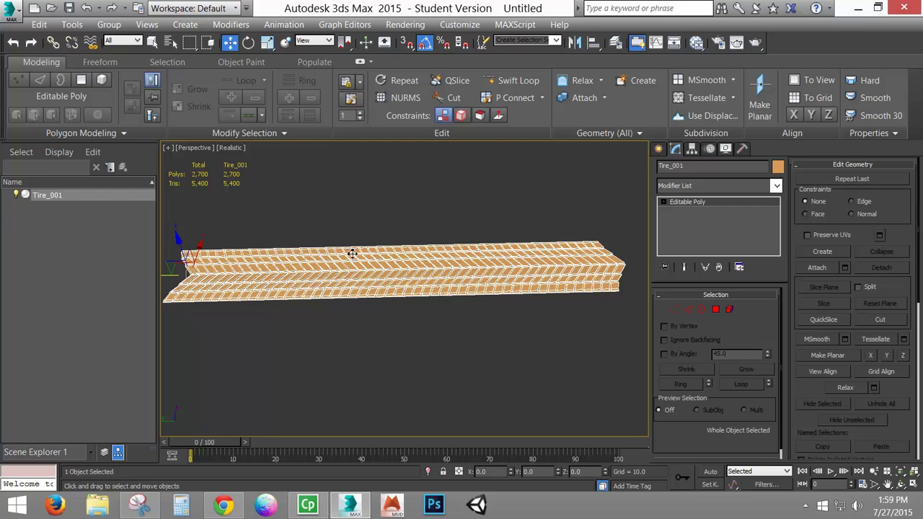
middle_drag(473, 311, 483, 319)
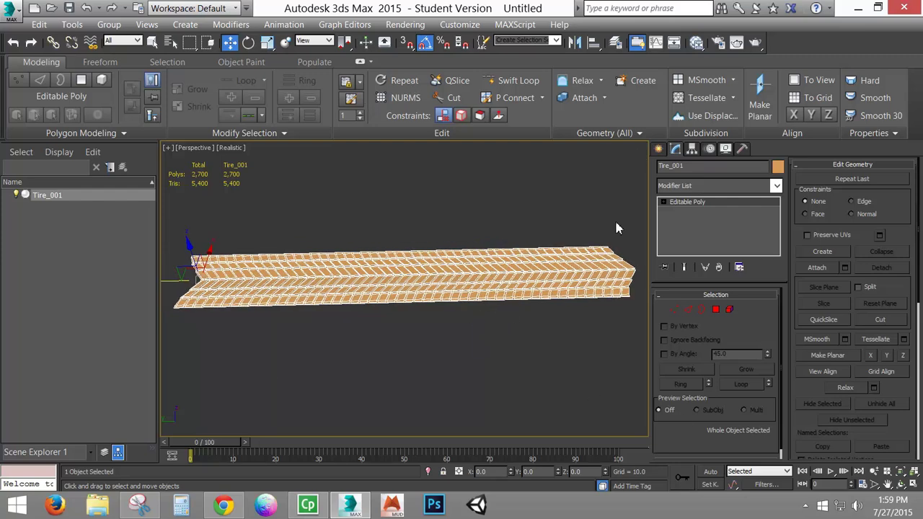
Step: Add a Bend modifier to the Tire_001 tread
alt+middle_drag(495, 253, 384, 265)
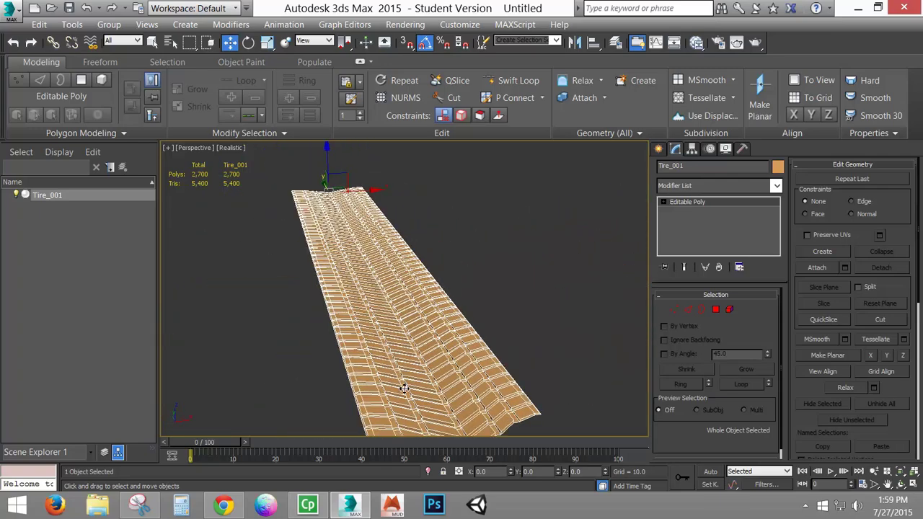
mouse_move(457, 348)
middle_down()
mouse_move(456, 320)
mouse_move(443, 344)
mouse_move(447, 336)
middle_up()
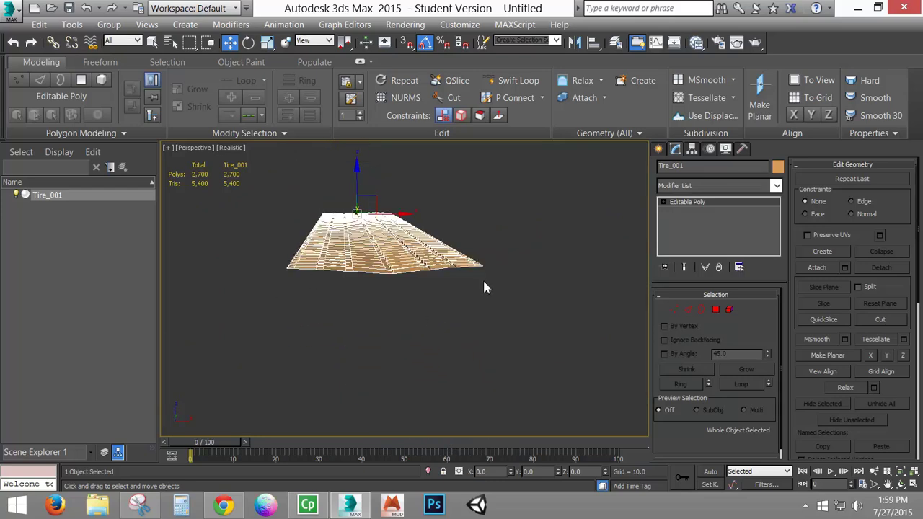
alt+middle_drag(420, 263, 424, 267)
click(776, 187)
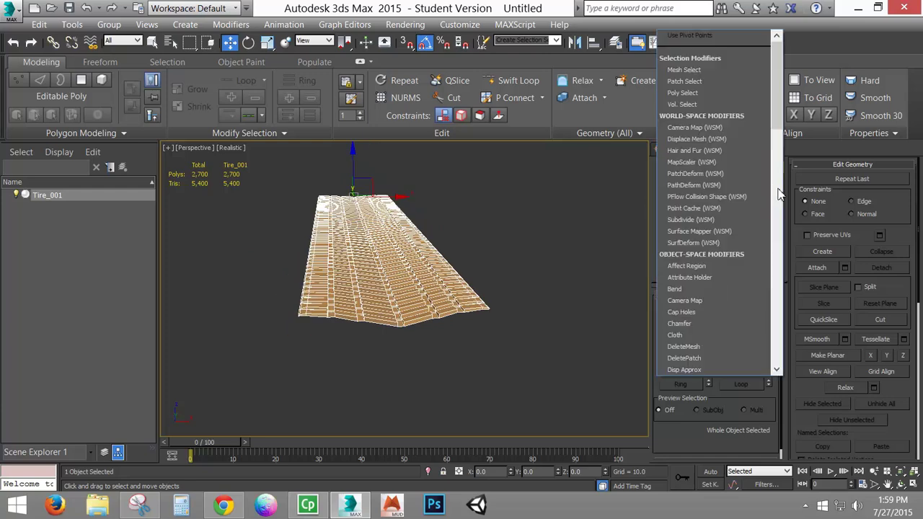
click(692, 290)
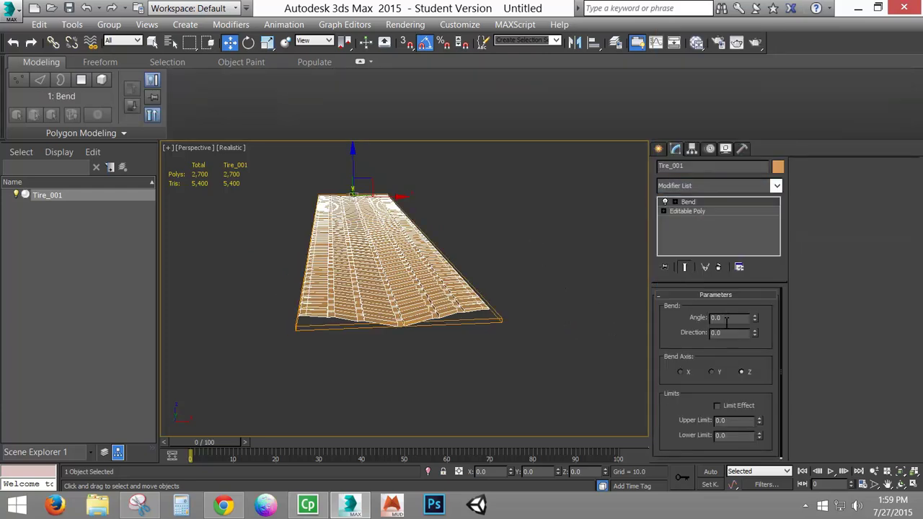
click(755, 322)
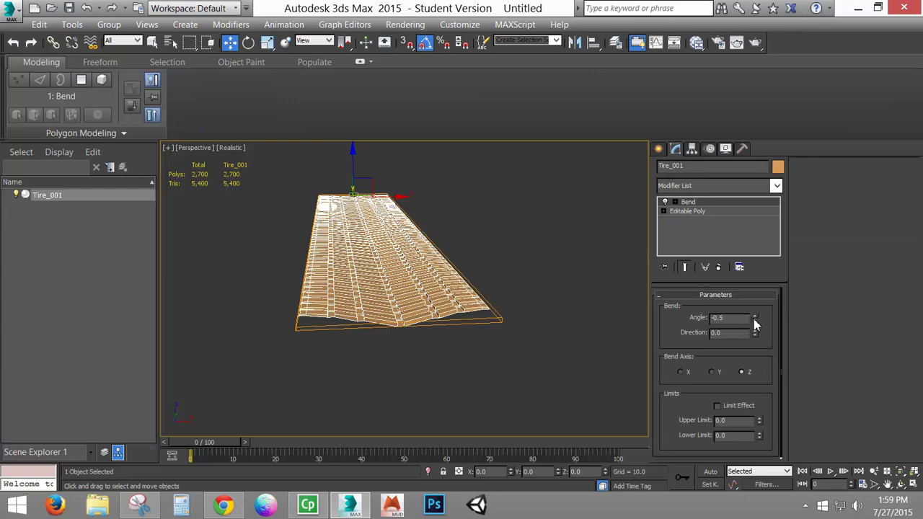
drag(755, 326, 750, 357)
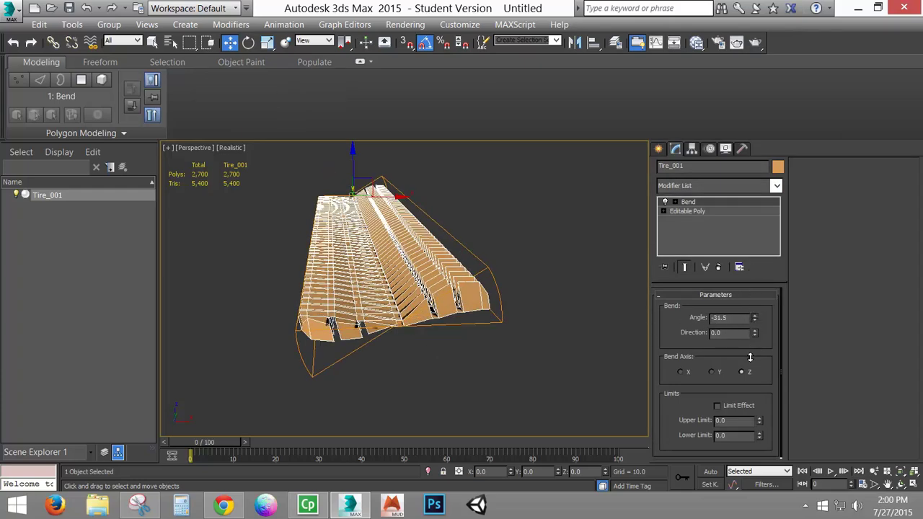
right_click(750, 357)
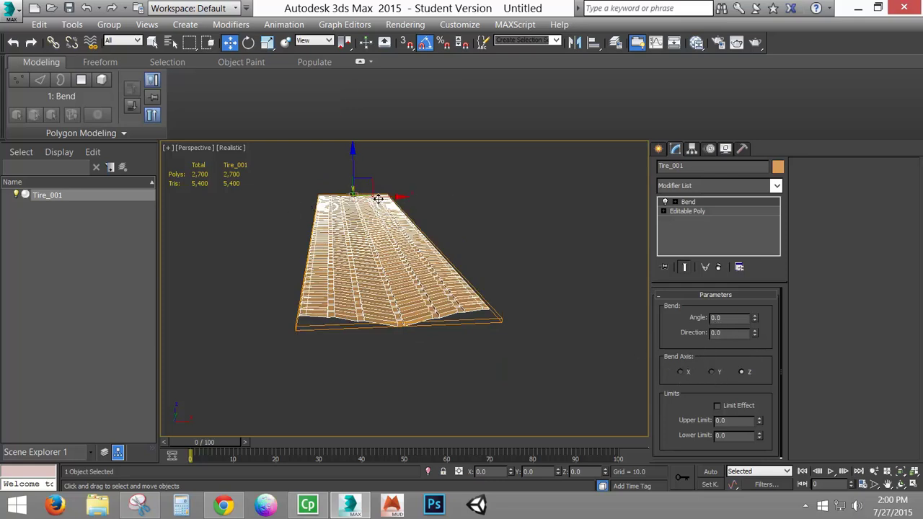
Step: Set the Bend axis to X and the angle to 30 to curve the tread across its width
click(680, 372)
drag(755, 318, 735, 320)
text(30)
key(Return)
mouse_move(316, 326)
alt+middle_down()
mouse_move(315, 316)
mouse_move(321, 325)
alt+middle_up()
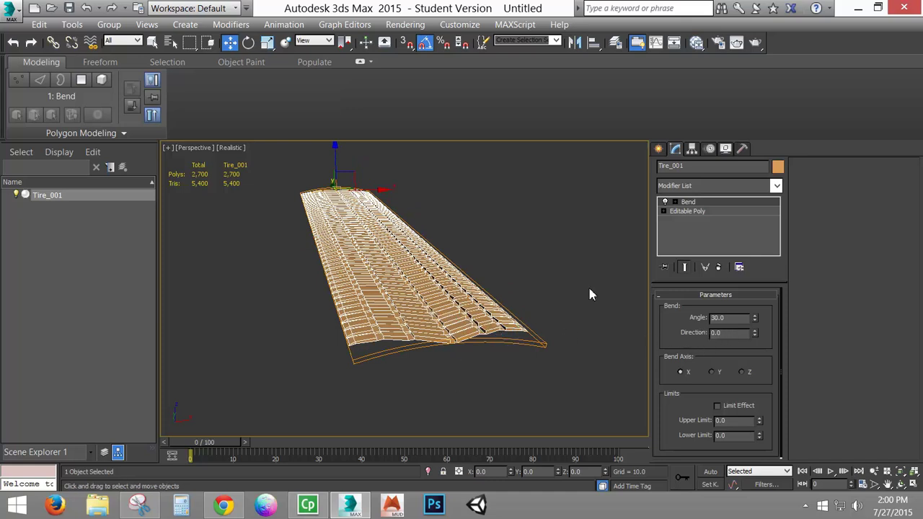
Step: Add a second Bend modifier to Tire_001 and bend the tread 276 degrees along the Y axis
click(776, 186)
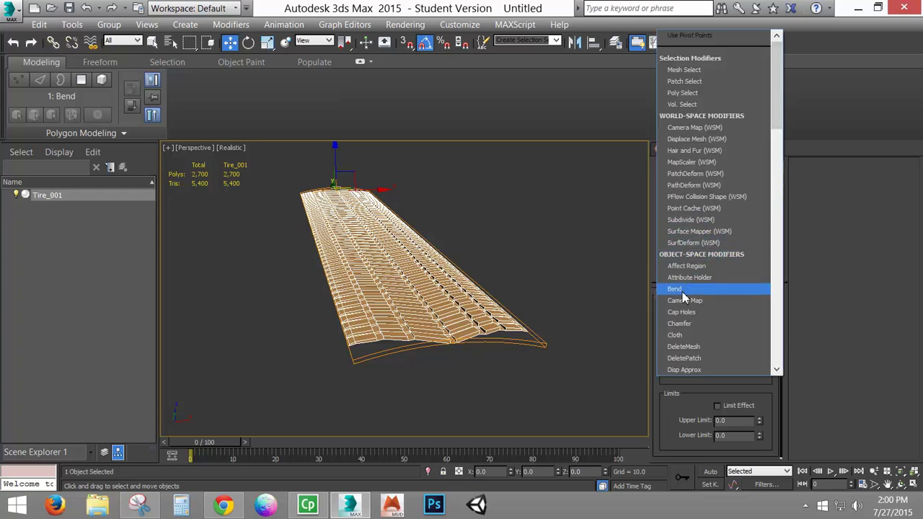
click(676, 290)
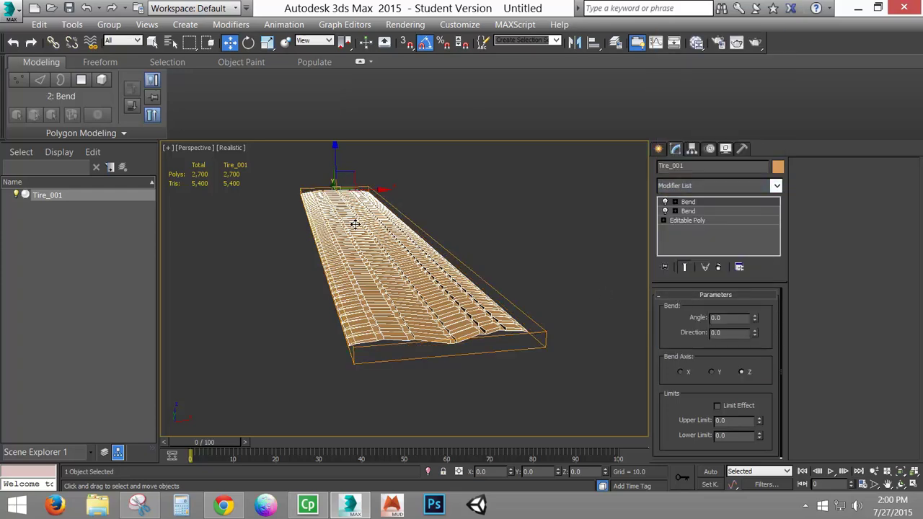
alt+middle_drag(353, 224, 448, 285)
scroll(434, 268, down, 5)
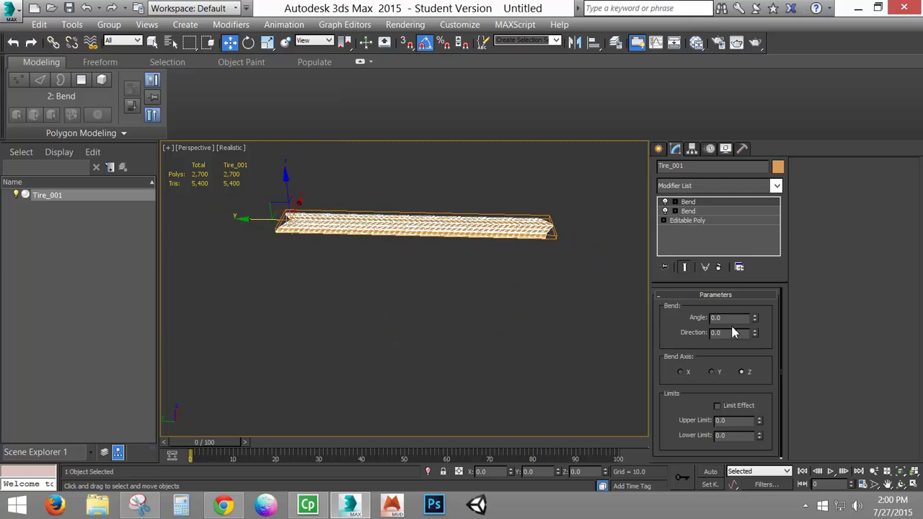
click(712, 373)
drag(754, 318, 742, 512)
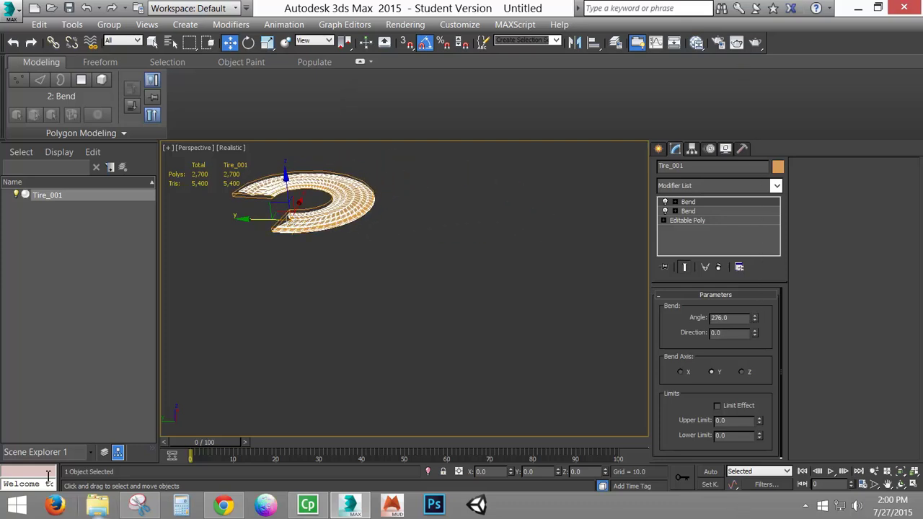
alt+middle_drag(418, 227, 314, 271)
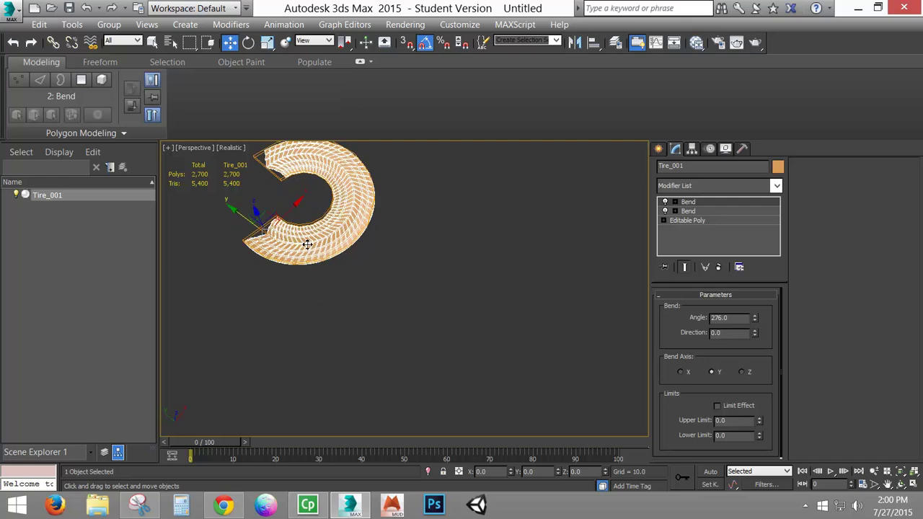
middle_drag(403, 266, 451, 290)
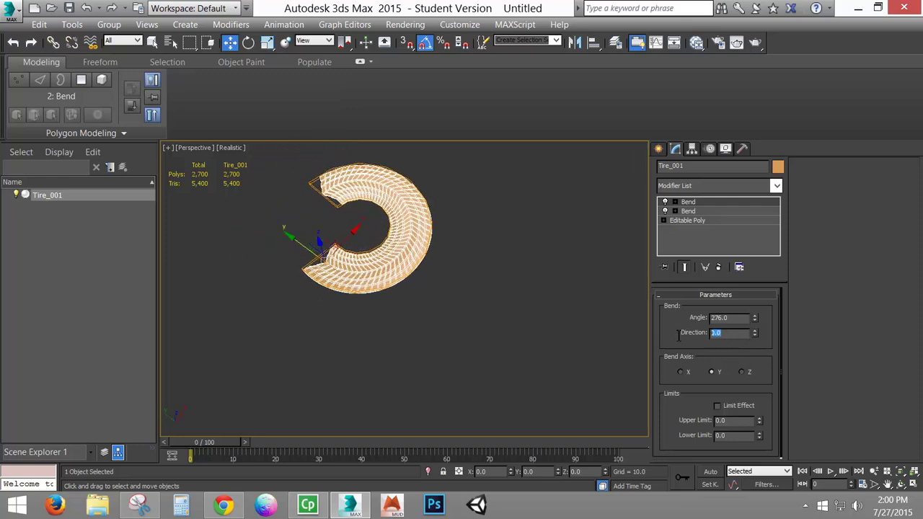
Step: Set the second Bend's direction to -90 so the tread curls into an upright ring
text(0)
key(Return)
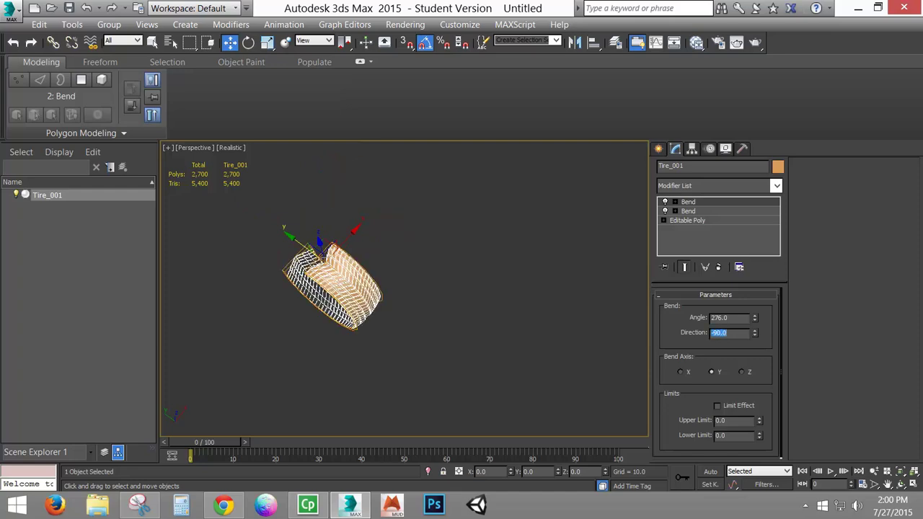
alt+middle_drag(524, 322, 442, 293)
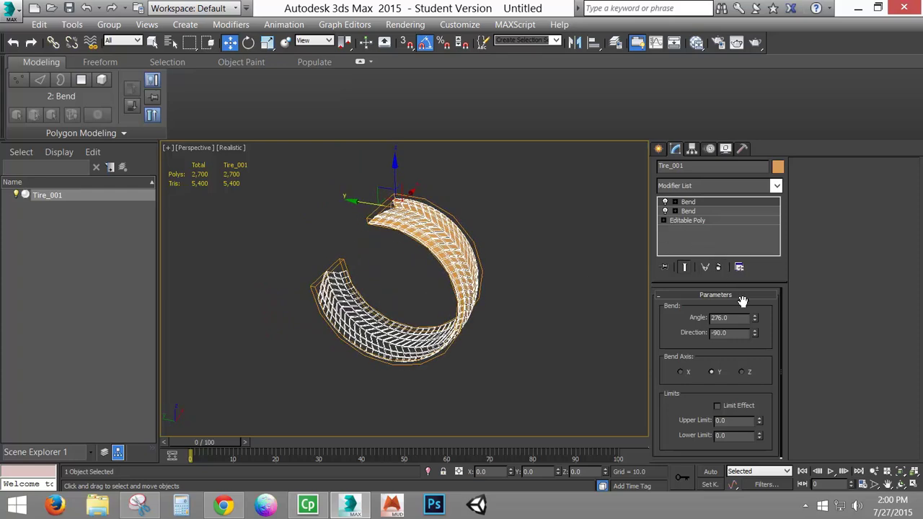
Step: Increase the second Bend's angle to 372 to bring the two tread ends together at the seam
drag(755, 322, 748, 207)
alt+middle_drag(502, 214, 465, 292)
scroll(458, 274, up, 10)
scroll(457, 274, down, 10)
scroll(466, 291, up, 5)
scroll(454, 242, up, 5)
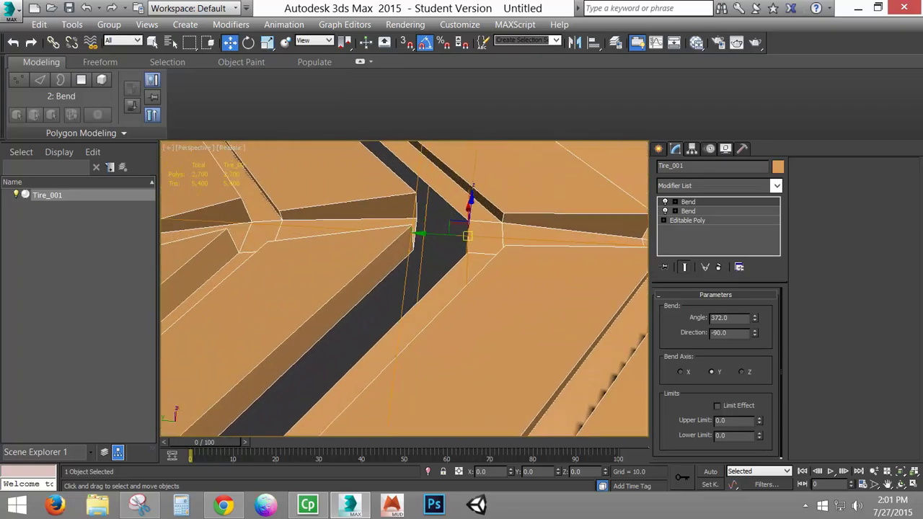
Step: Fine-tune the second Bend's angle to 374.2 to close the gap between the tread ends
click(755, 318)
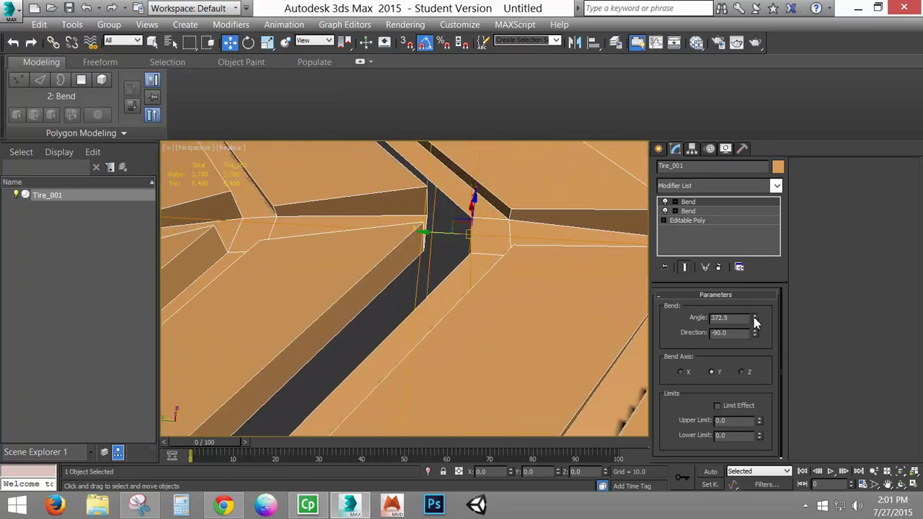
click(755, 319)
click(754, 319)
click(754, 319)
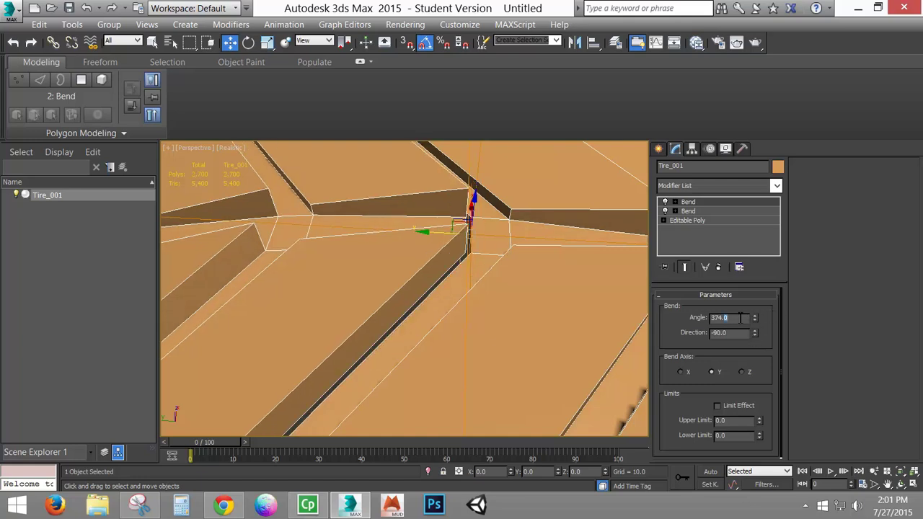
text(2)
key(Return)
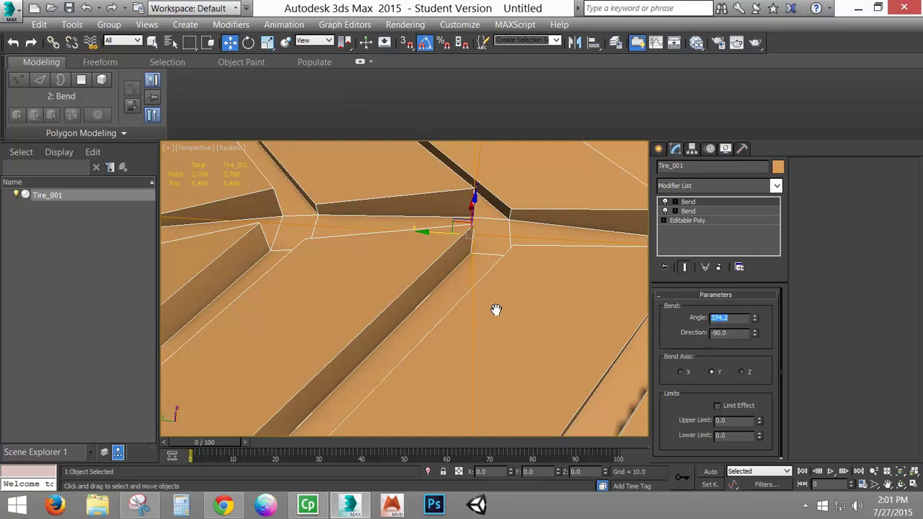
scroll(546, 294, down, 10)
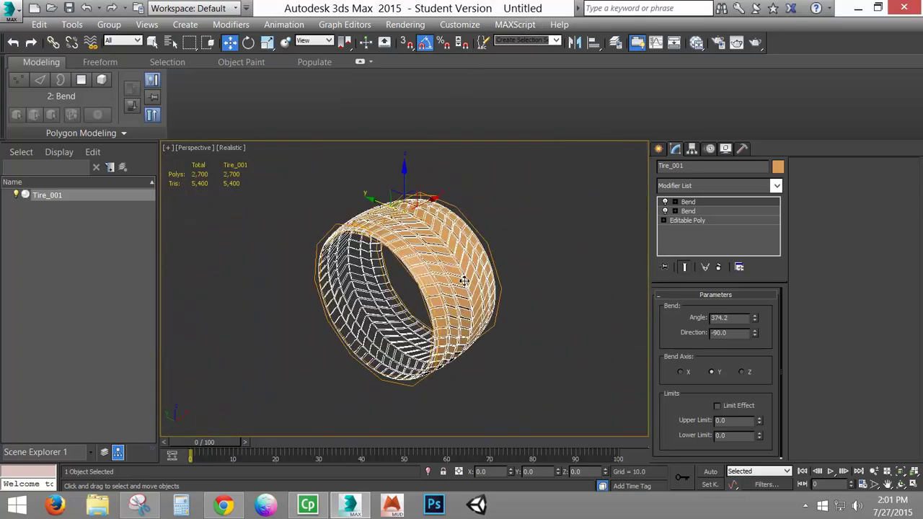
alt+middle_drag(464, 281, 514, 264)
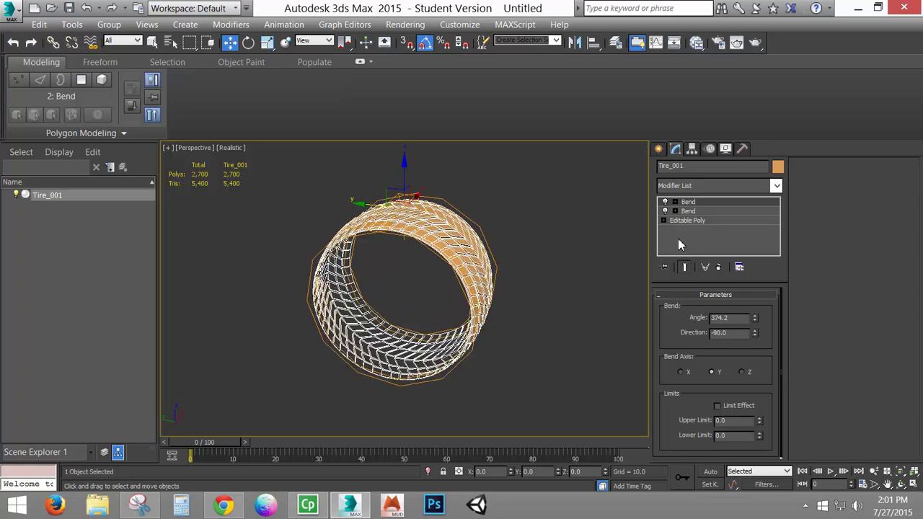
Step: Lower the second Bend's gizmo along Z to about -69.4 to widen the ring's diameter
click(675, 202)
click(694, 211)
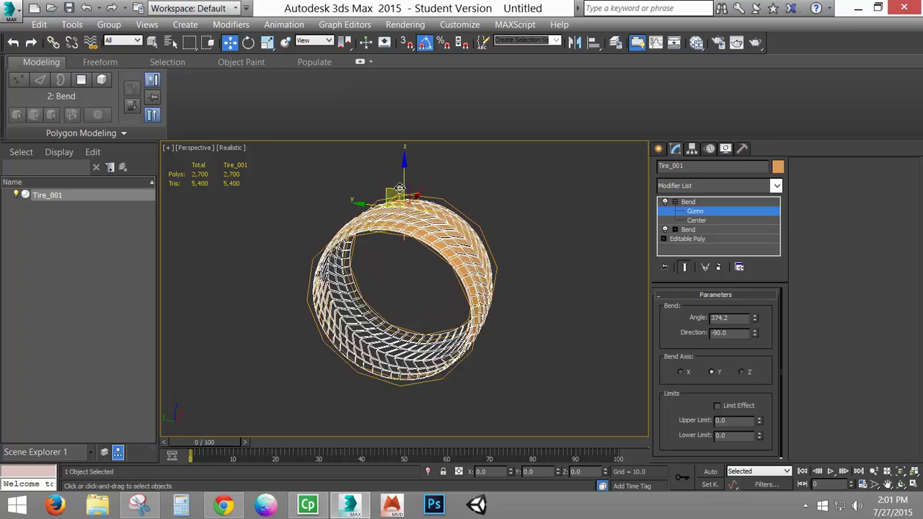
drag(405, 175, 404, 209)
right_click(404, 209)
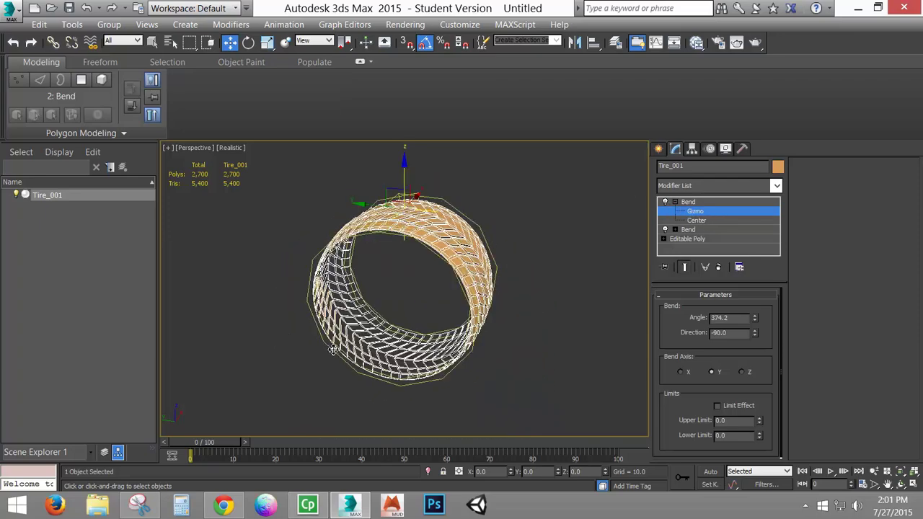
drag(408, 170, 397, 247)
alt+middle_drag(397, 247, 400, 215)
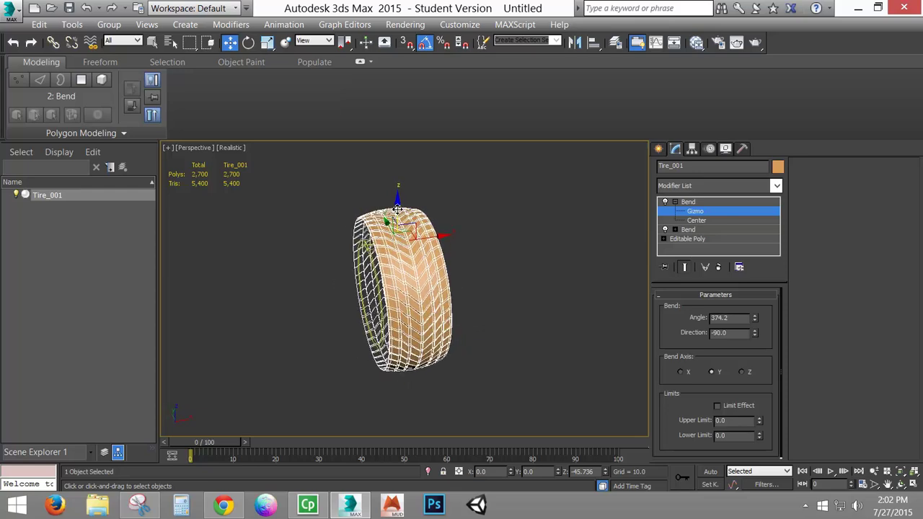
drag(398, 209, 565, 251)
alt+middle_drag(565, 251, 412, 312)
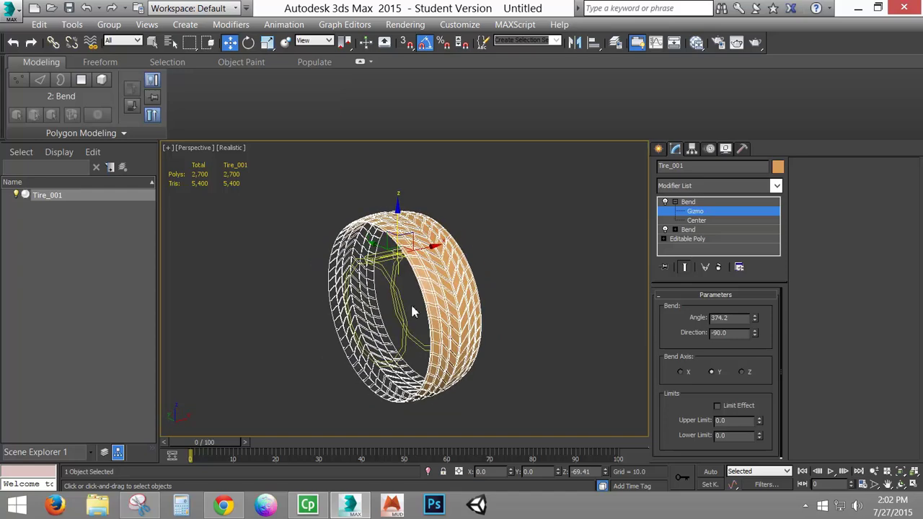
Step: Convert the bent Tire_001 tread to an Editable Poly
right_click(448, 279)
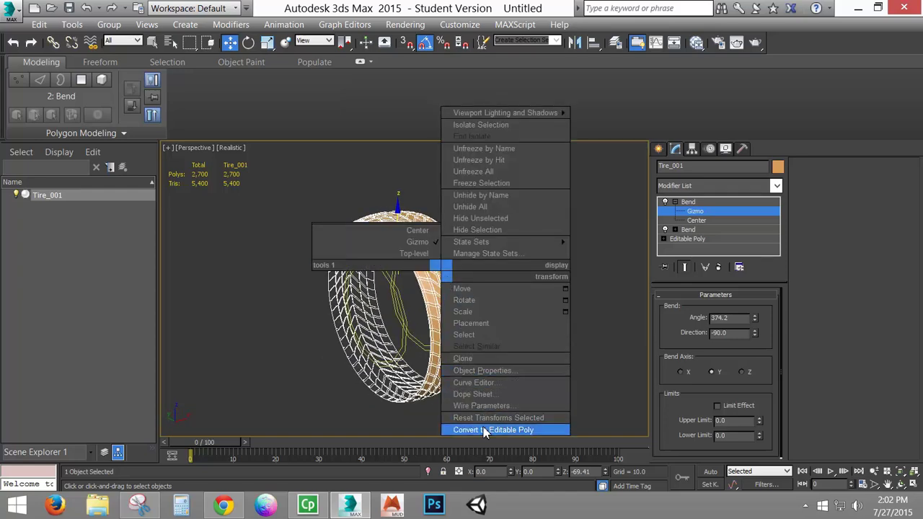
click(485, 486)
alt+middle_drag(480, 258, 412, 314)
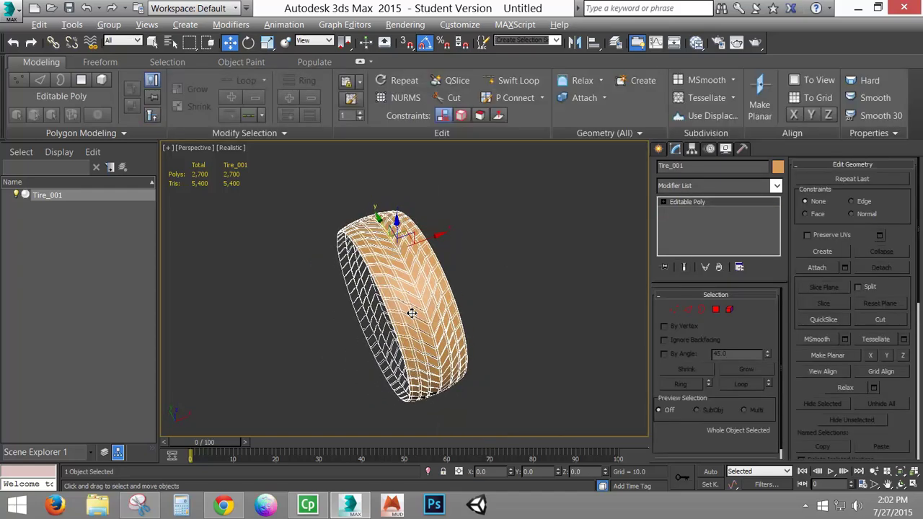
scroll(412, 314, up, 5)
scroll(408, 264, up, 4)
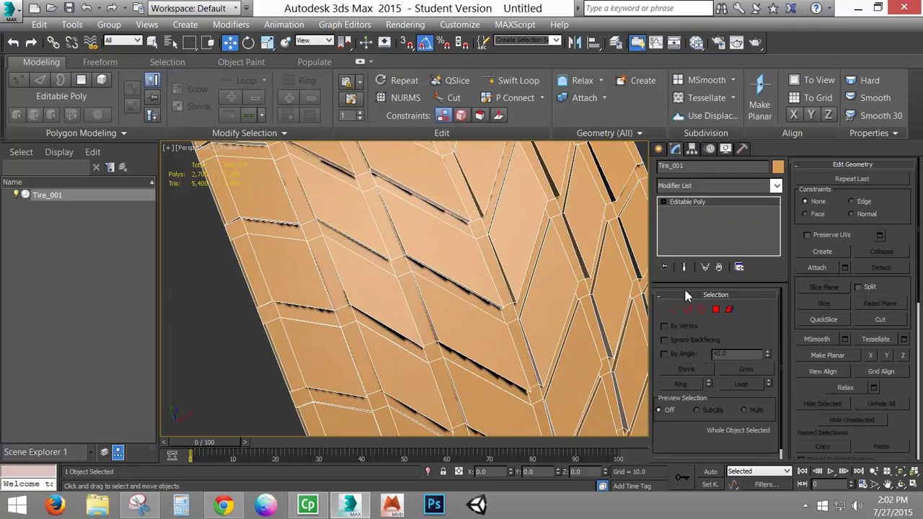
Step: Select all open borders of the tire mesh at border level
click(701, 311)
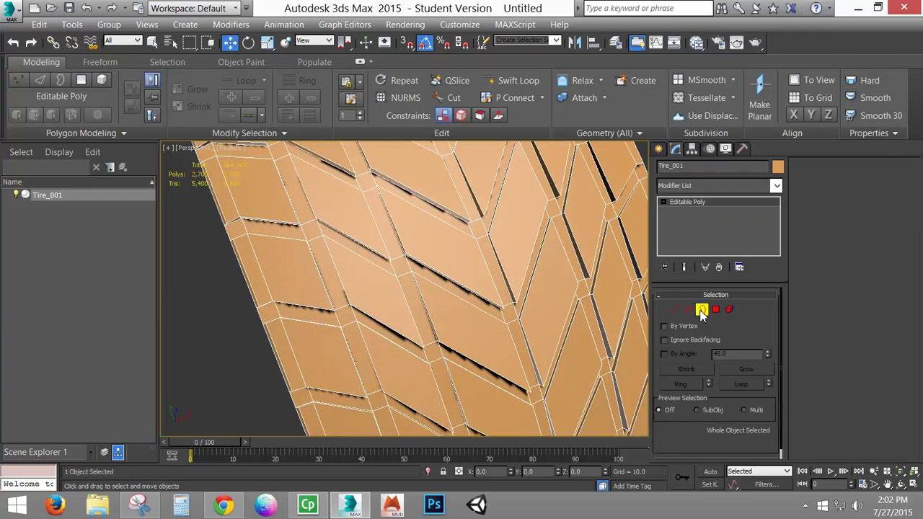
scroll(222, 333, down, 6)
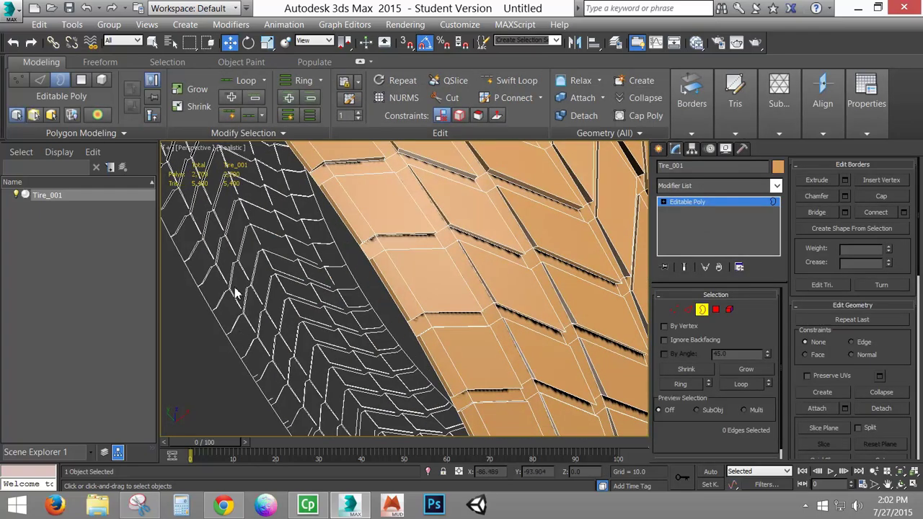
scroll(370, 346, down, 6)
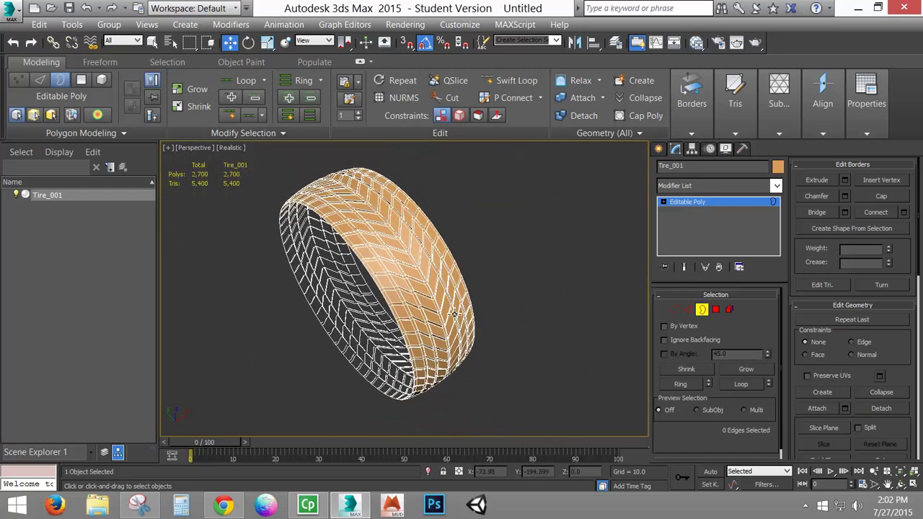
alt+middle_drag(522, 241, 521, 241)
key(ctrl+a)
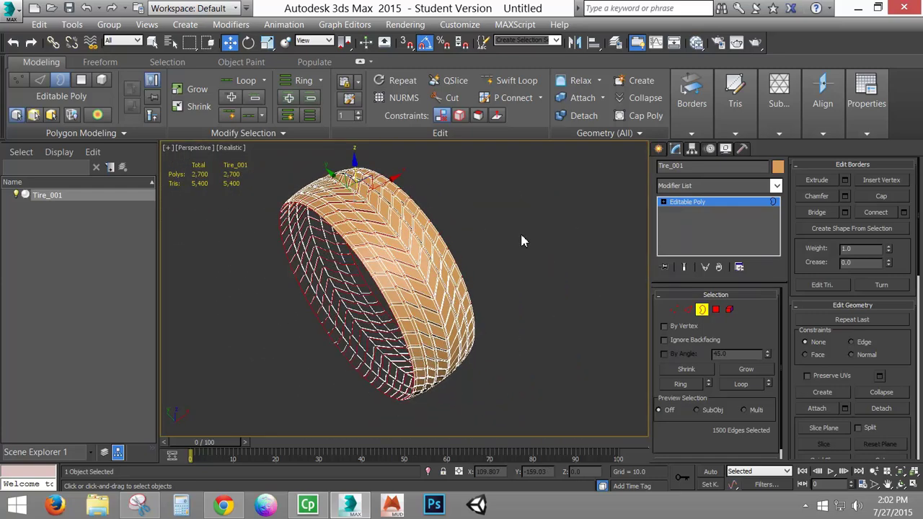
scroll(521, 241, up, 8)
scroll(421, 217, up, 3)
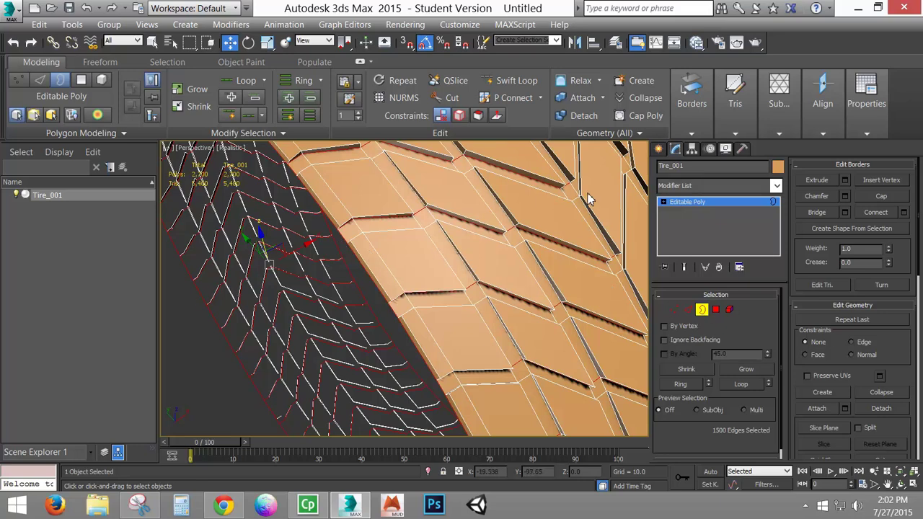
Step: Convert the border selection to vertices and weld them with a threshold of 0.1 to join the tread strips
click(674, 309)
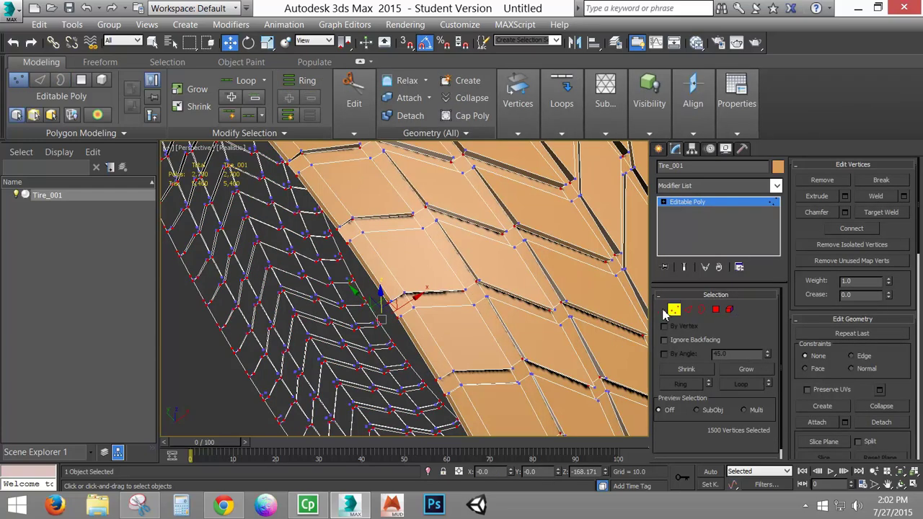
alt+middle_drag(466, 321, 440, 325)
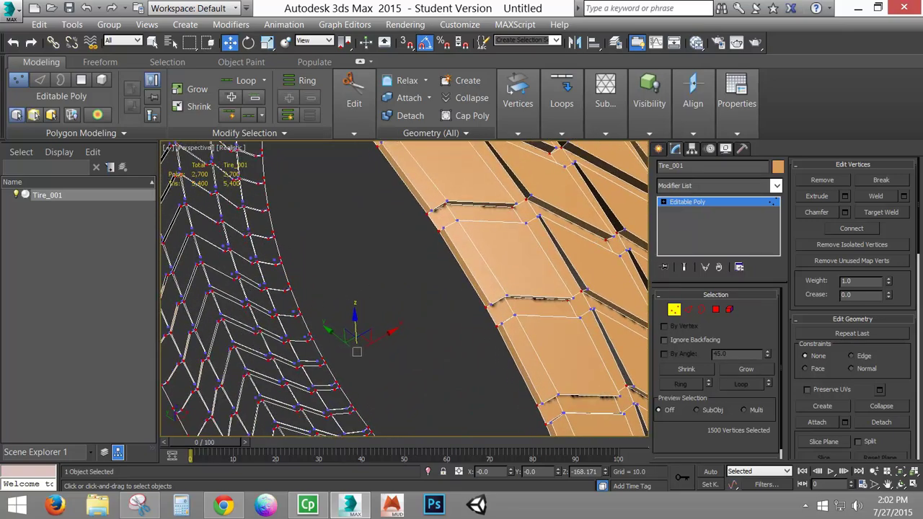
click(904, 196)
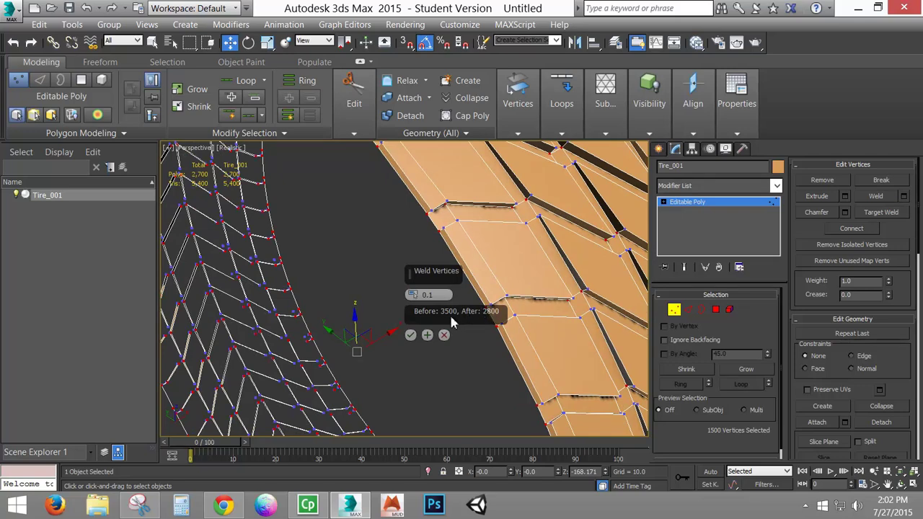
click(411, 336)
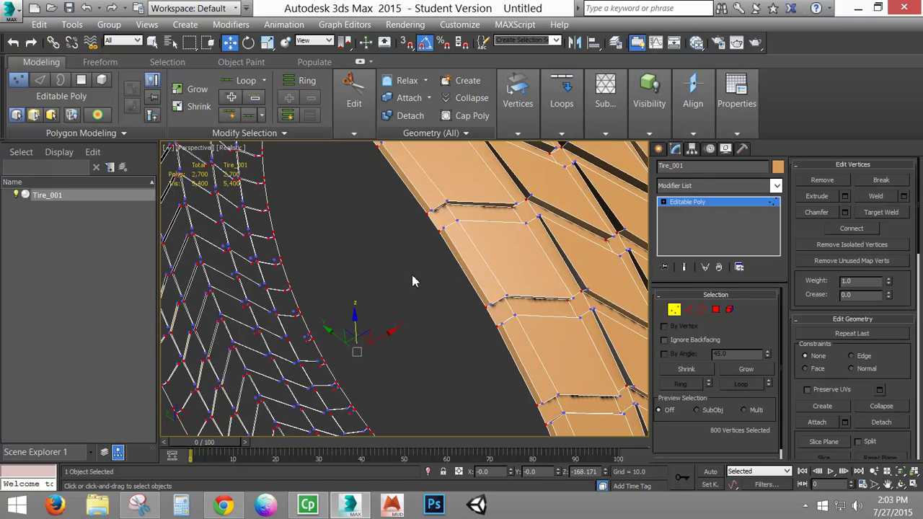
Step: Select the open borders along both side rims of the tire
scroll(412, 281, down, 5)
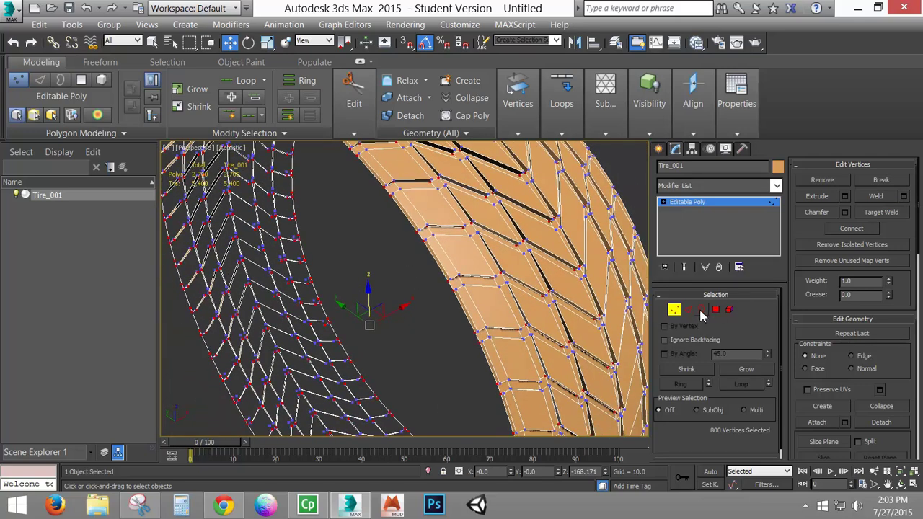
click(702, 310)
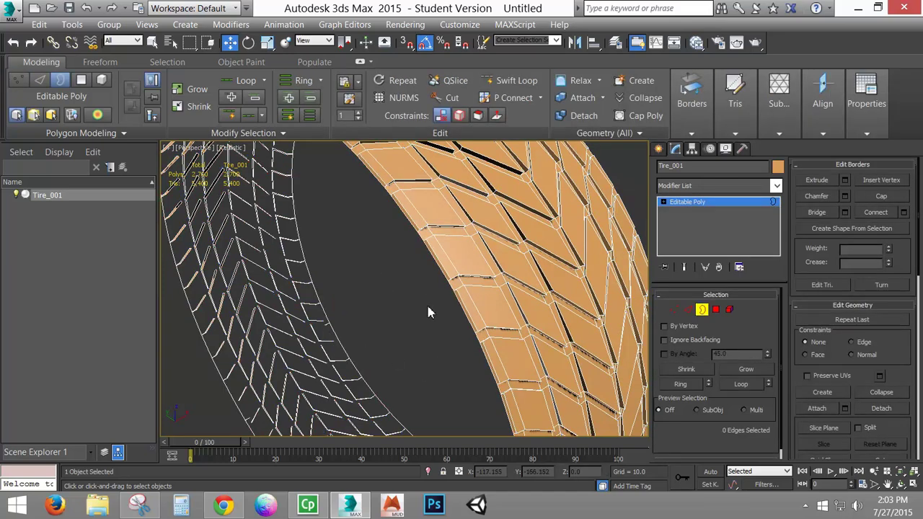
scroll(324, 312, down, 2)
click(324, 313)
scroll(315, 272, down, 4)
middle_drag(317, 307, 294, 297)
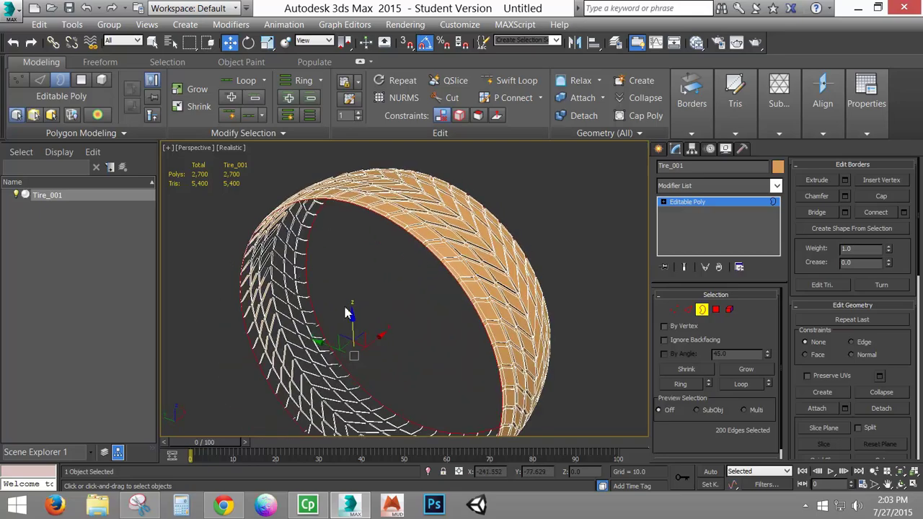
alt+middle_drag(346, 313, 368, 289)
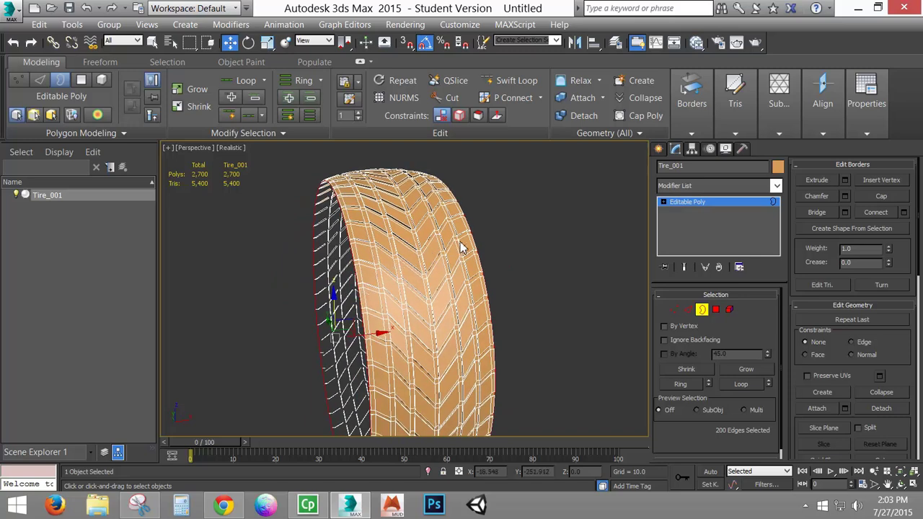
alt+middle_drag(408, 262, 454, 267)
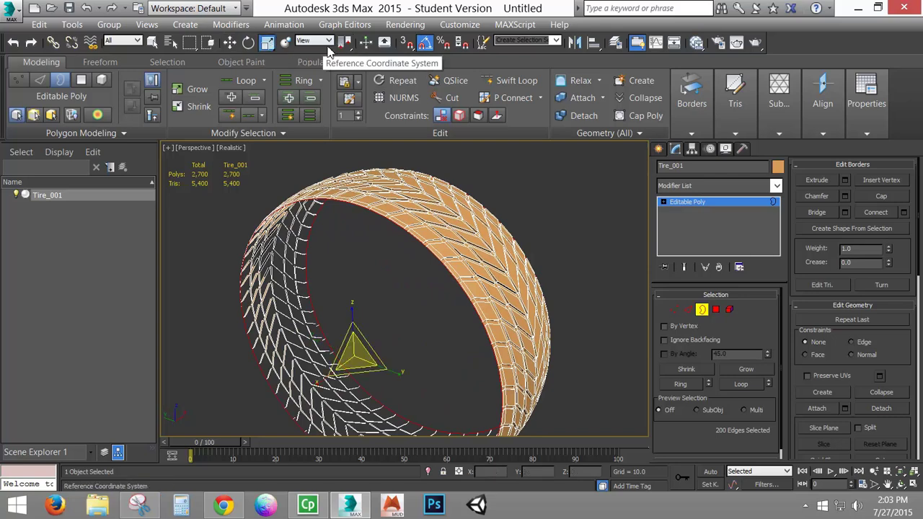
Step: Scale the selected rim borders uniformly to about 97 percent, and use the selection center to adjust their spacing along X
drag(358, 354, 356, 356)
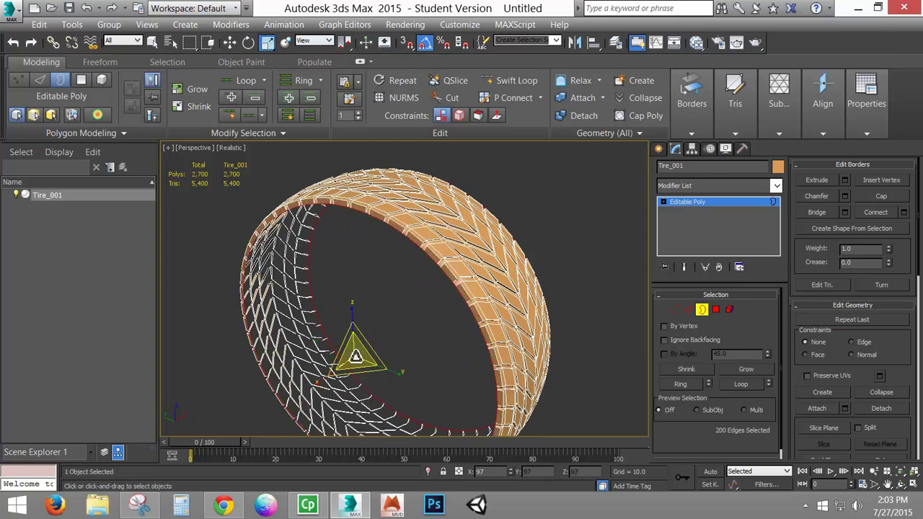
alt+middle_drag(477, 342, 387, 321)
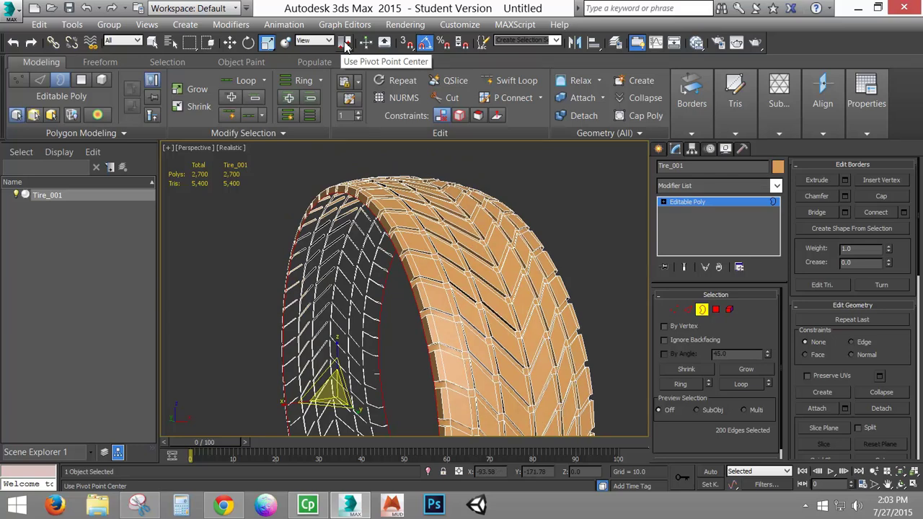
drag(347, 45, 347, 84)
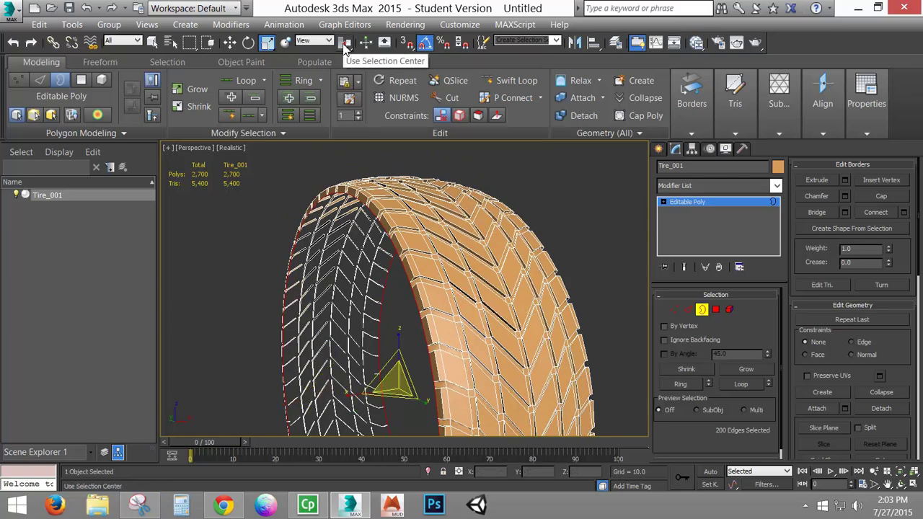
alt+middle_drag(346, 348, 344, 226)
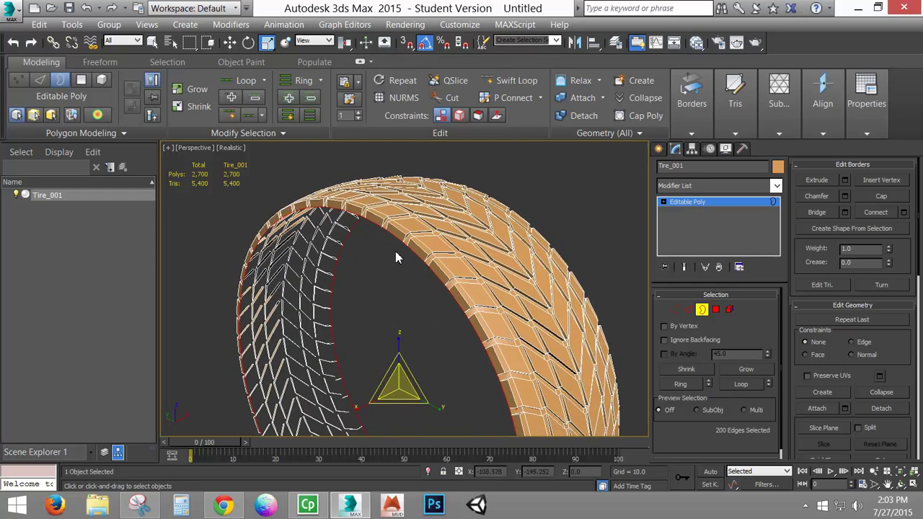
alt+middle_drag(450, 278, 423, 271)
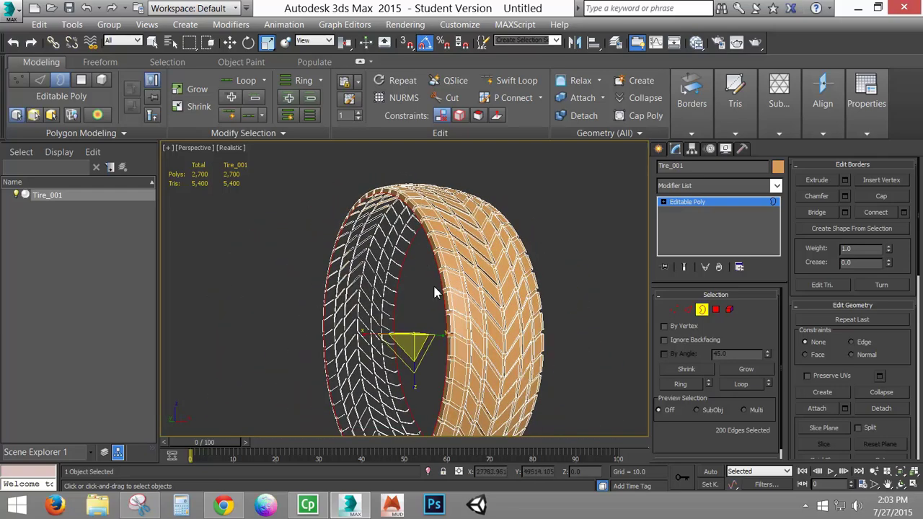
alt+middle_drag(372, 303, 379, 330)
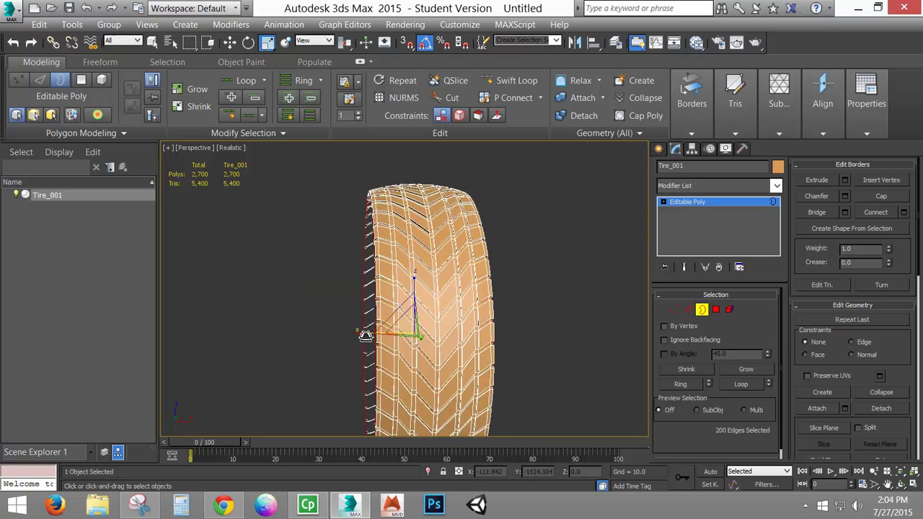
alt+middle_drag(366, 335, 428, 295)
scroll(428, 295, up, 5)
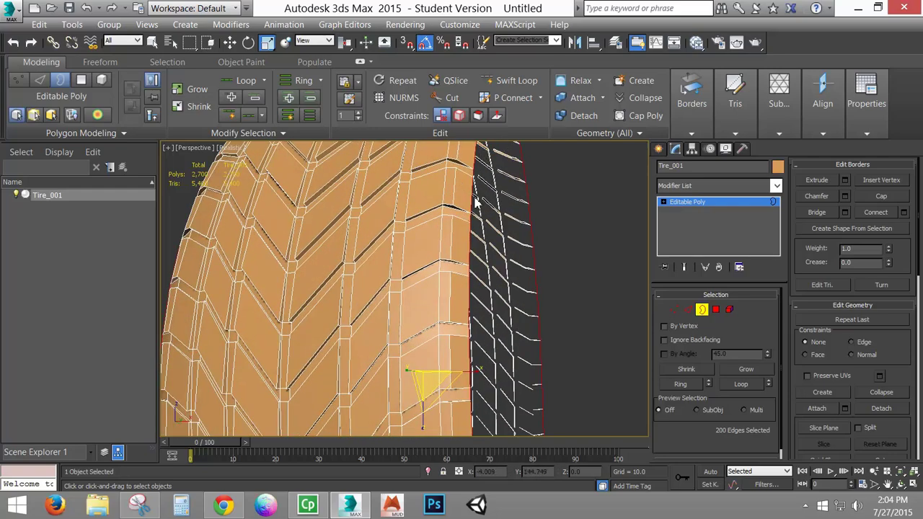
scroll(461, 209, down, 8)
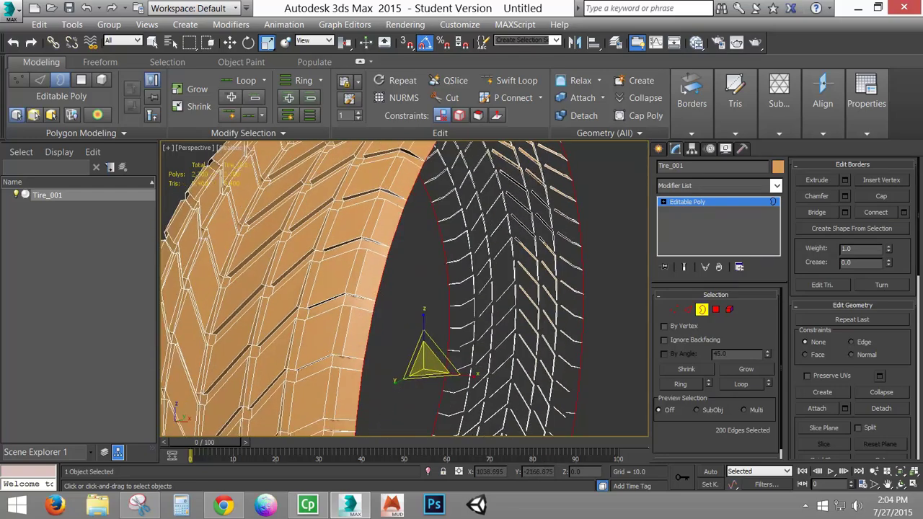
alt+middle_drag(449, 355, 468, 316)
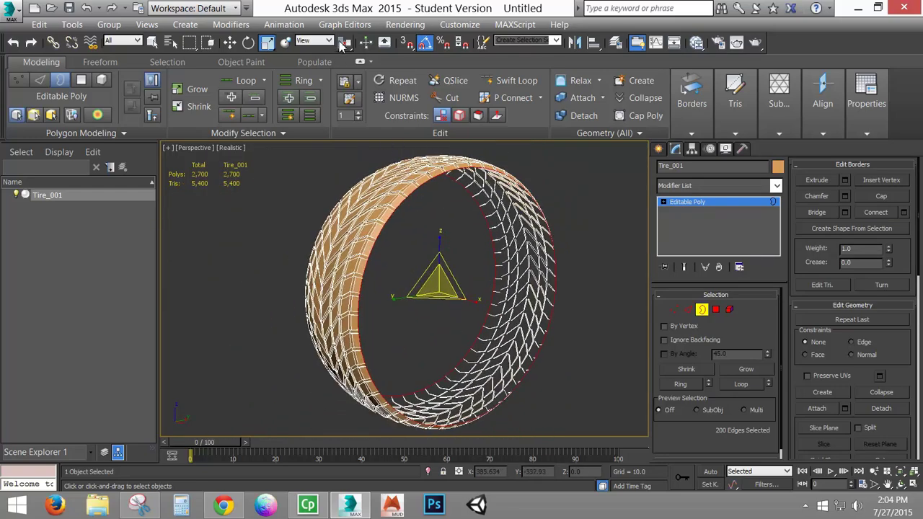
Step: Extrude the first sidewall ring by scaling a copy of both rim borders to 80 percent about the pivot point center
drag(345, 47, 347, 64)
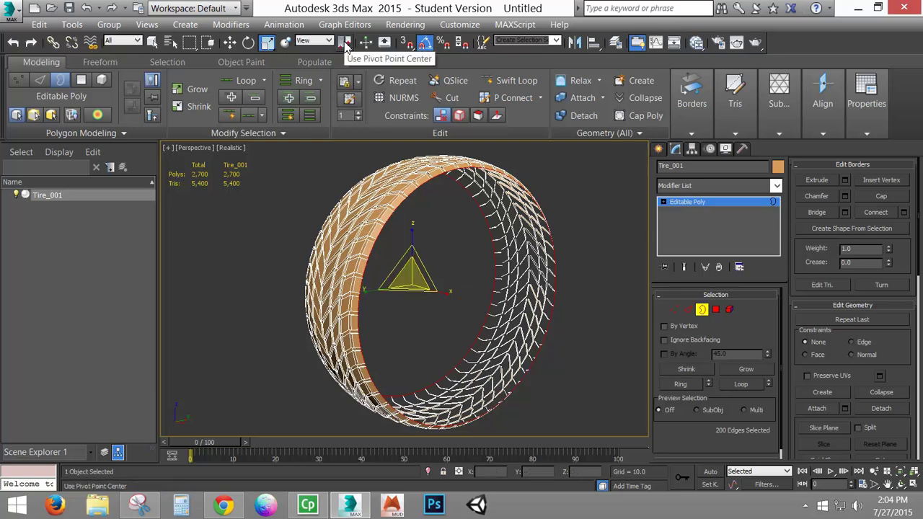
alt+middle_drag(390, 291, 504, 294)
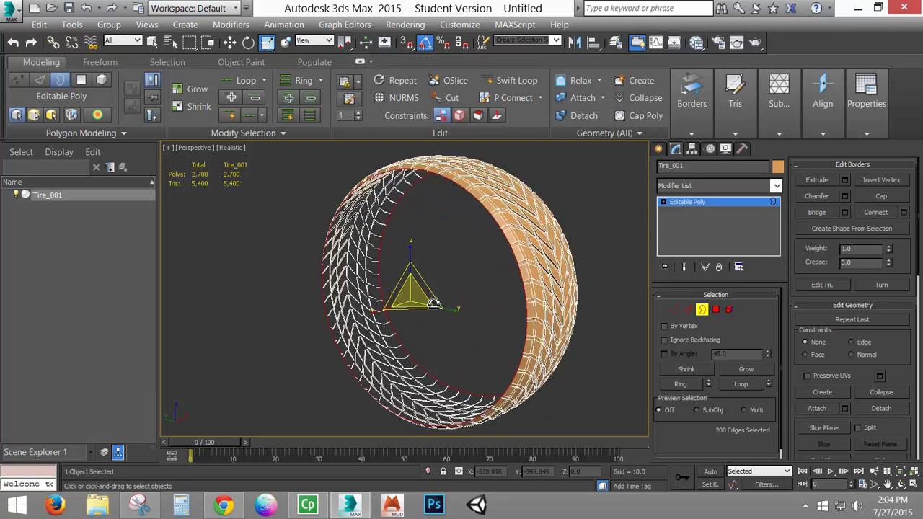
alt+middle_drag(411, 297, 409, 312)
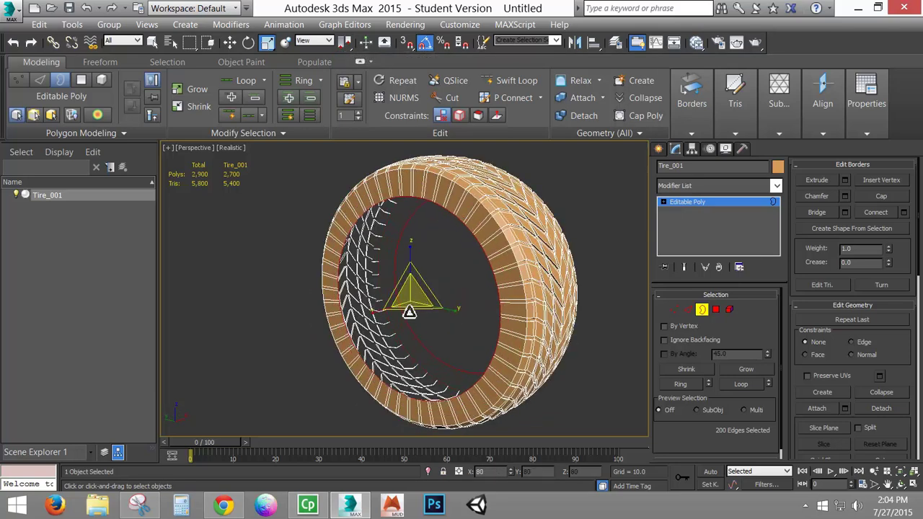
Step: Scale the extruded rim borders slightly along X about the selection center to shape the sidewall bulge
alt+middle_drag(351, 270, 447, 288)
alt+middle_drag(605, 326, 454, 202)
drag(345, 42, 346, 84)
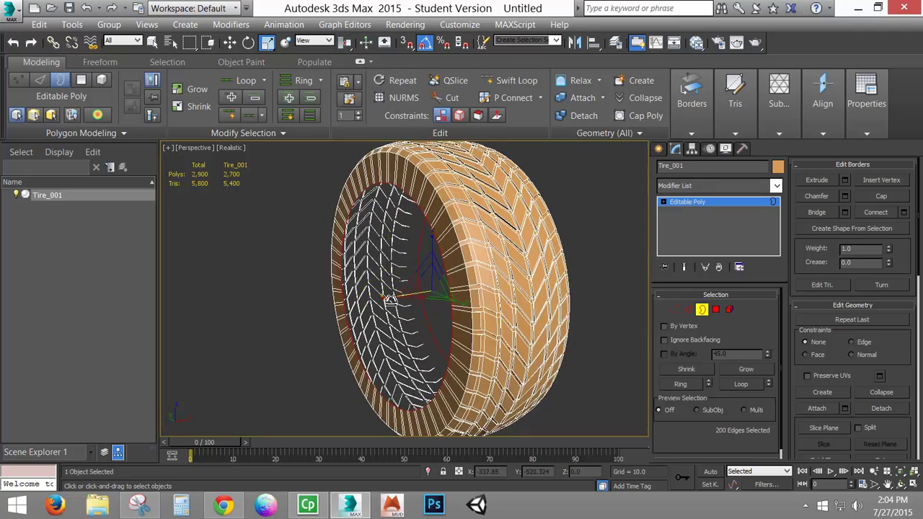
drag(388, 300, 388, 299)
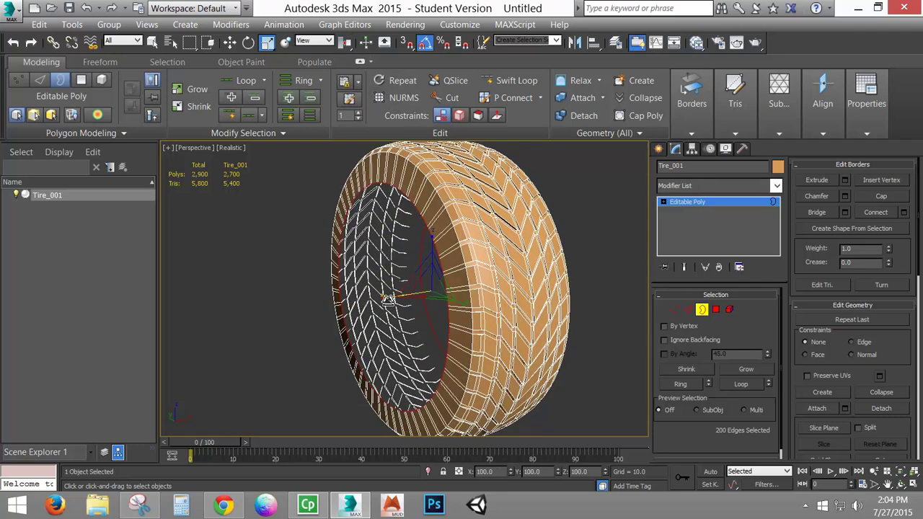
Step: Extrude a second sidewall ring inward from both rim borders by scaling about the pivot point center
alt+middle_drag(391, 303, 446, 363)
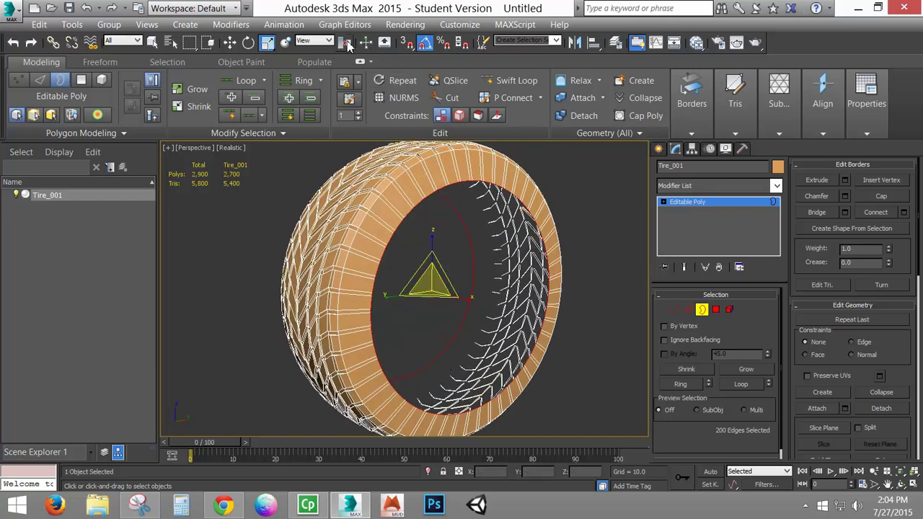
drag(344, 41, 346, 62)
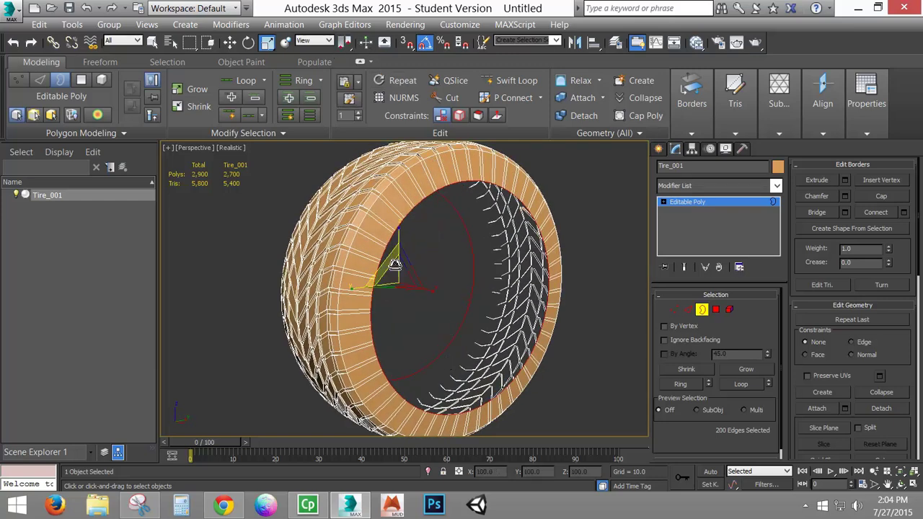
shift+drag(399, 281, 399, 300)
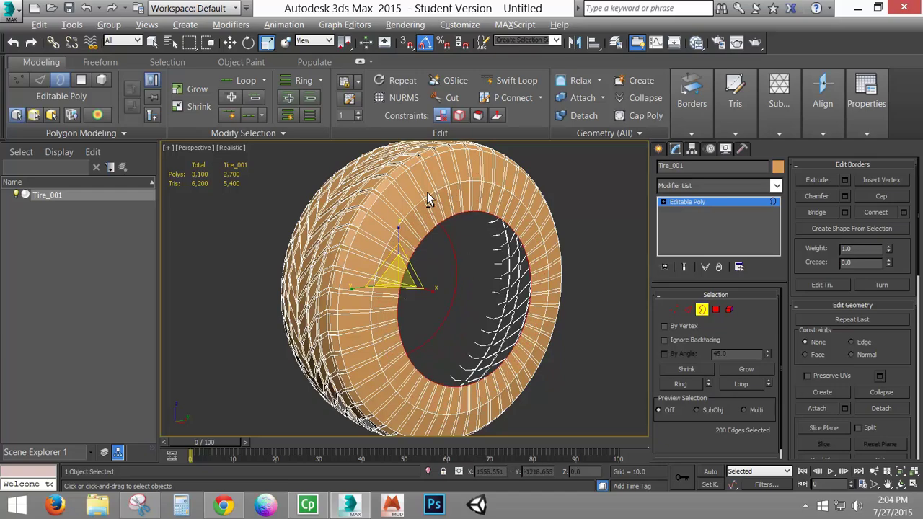
Step: Scale the inner rim borders down slightly and uniformly about the selection center, and leave border level
alt+middle_drag(427, 192, 465, 190)
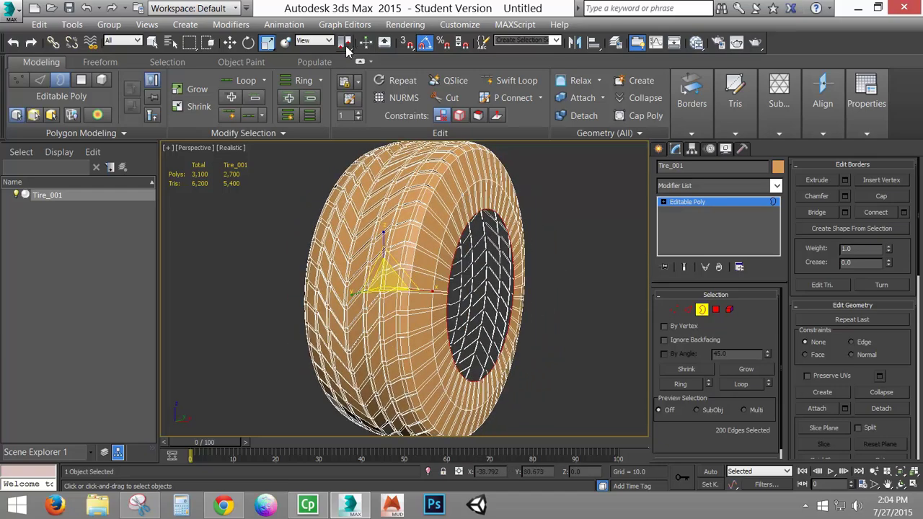
drag(346, 42, 346, 94)
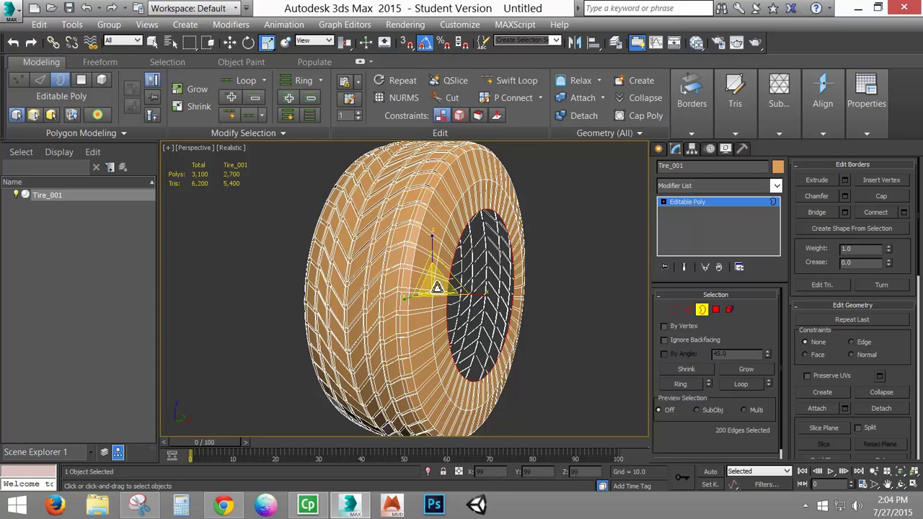
drag(437, 289, 435, 291)
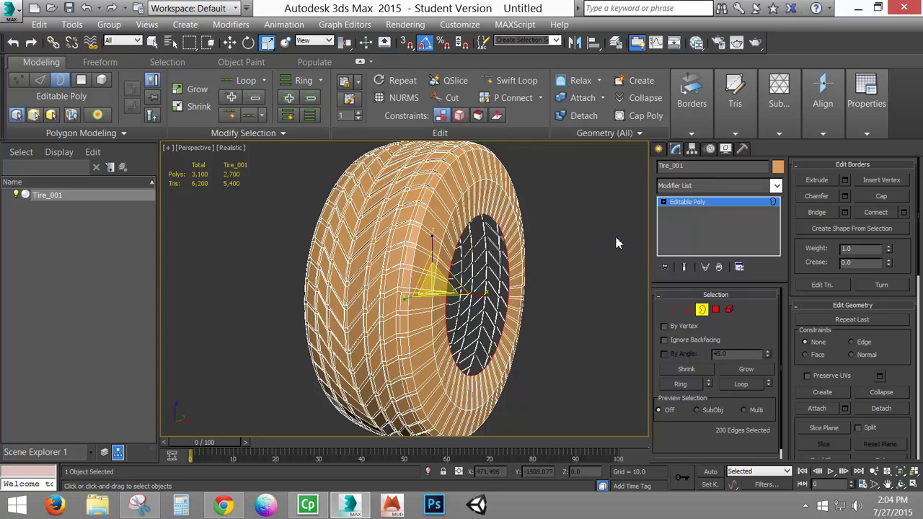
click(701, 310)
alt+middle_drag(603, 301, 353, 290)
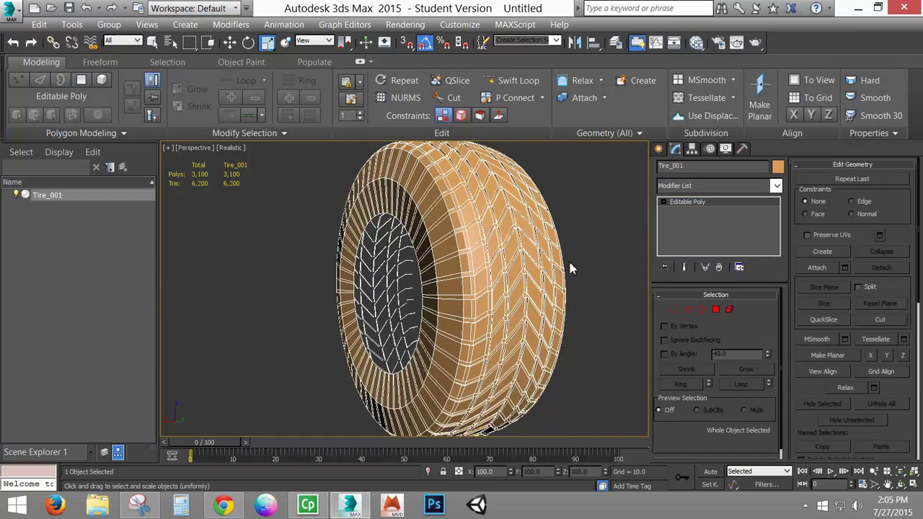
alt+middle_drag(568, 264, 433, 311)
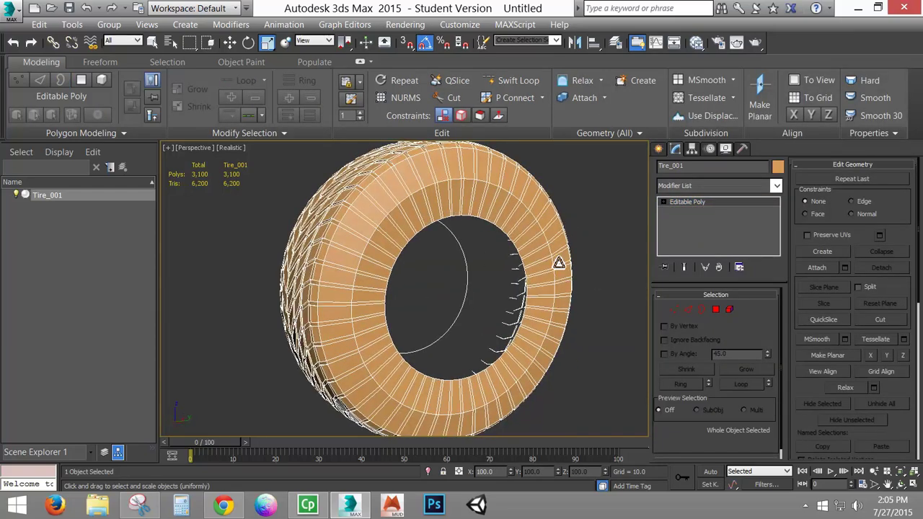
alt+middle_drag(556, 264, 514, 268)
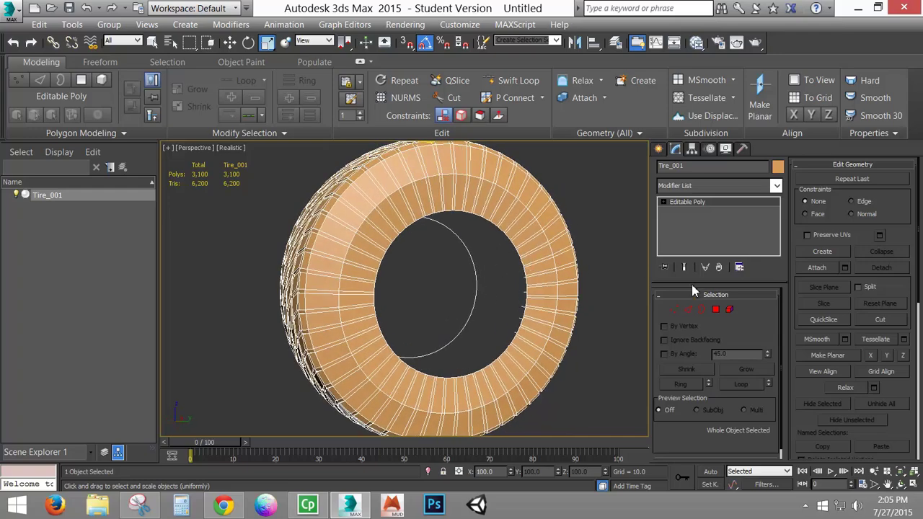
Step: Select both inner rim borders of the tire at border level
click(701, 310)
click(468, 215)
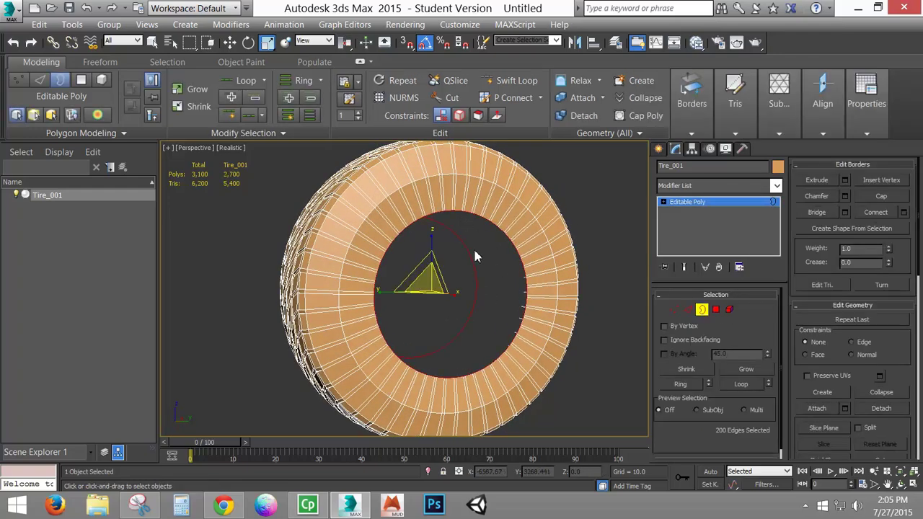
alt+middle_drag(473, 247, 453, 249)
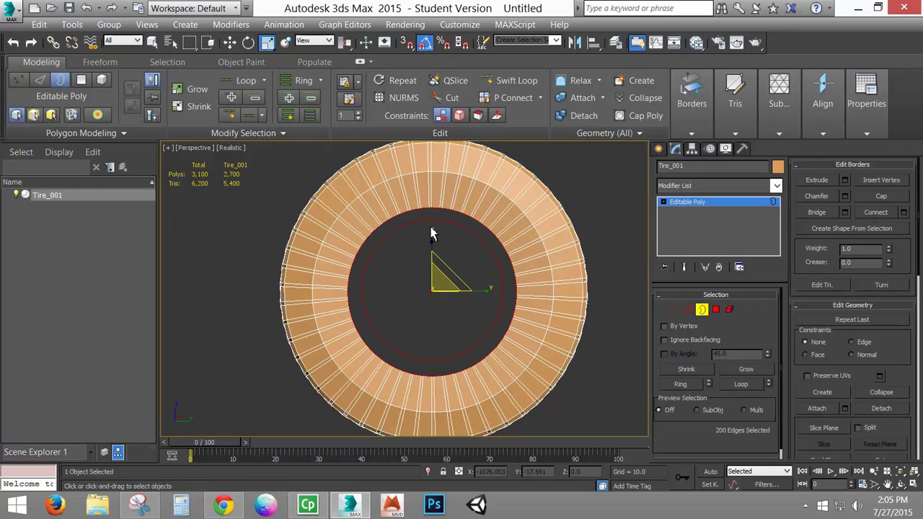
scroll(430, 233, up, 6)
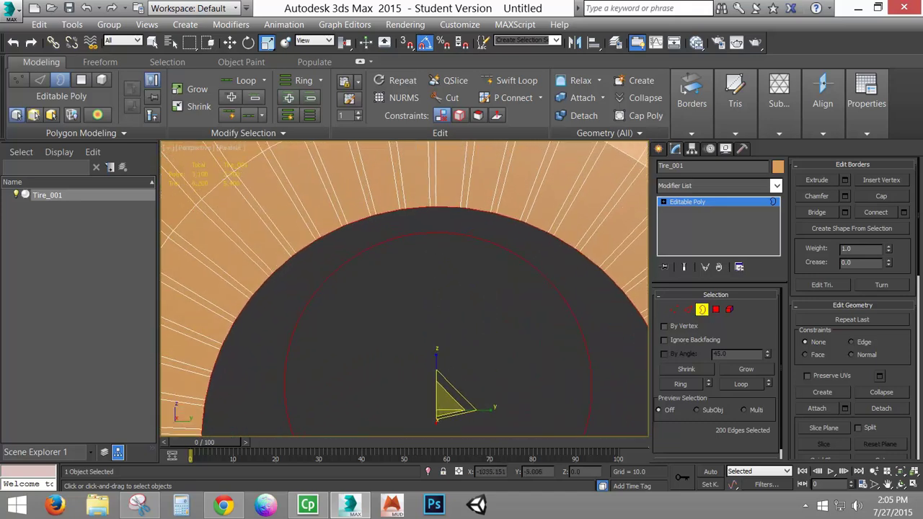
scroll(438, 237, up, 1)
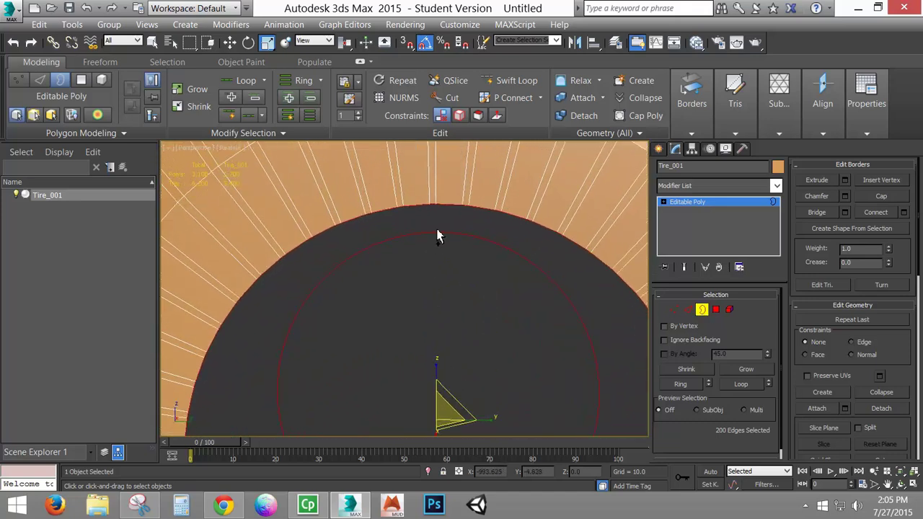
Step: At edge level, deselect one edge on each inner rim border and bridge the remaining edges across the tire's inside
click(688, 311)
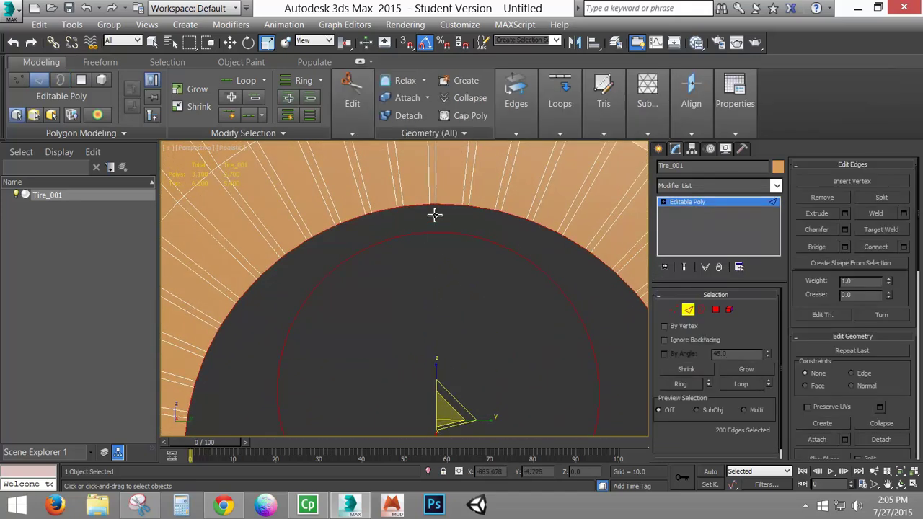
scroll(434, 215, up, 3)
scroll(441, 167, down, 2)
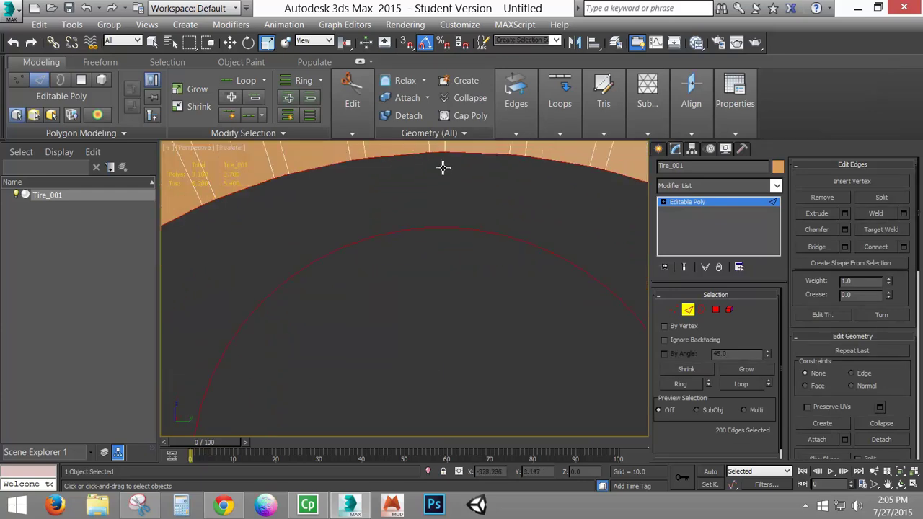
scroll(443, 217, down, 2)
scroll(577, 226, down, 2)
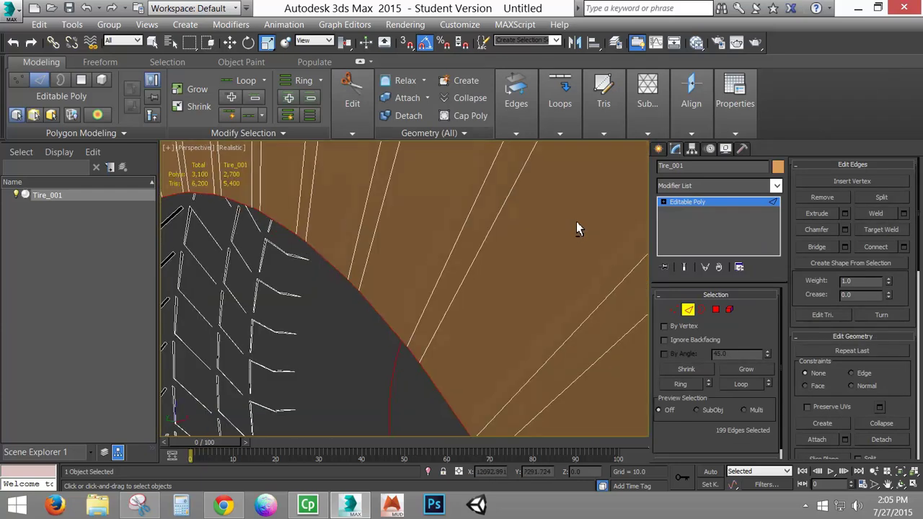
scroll(616, 212, up, 2)
middle_drag(616, 212, 443, 209)
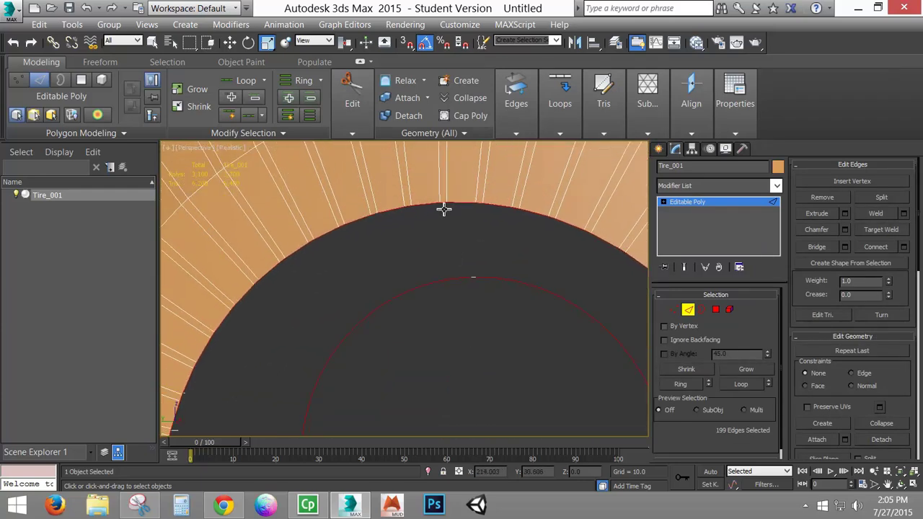
scroll(444, 206, up, 2)
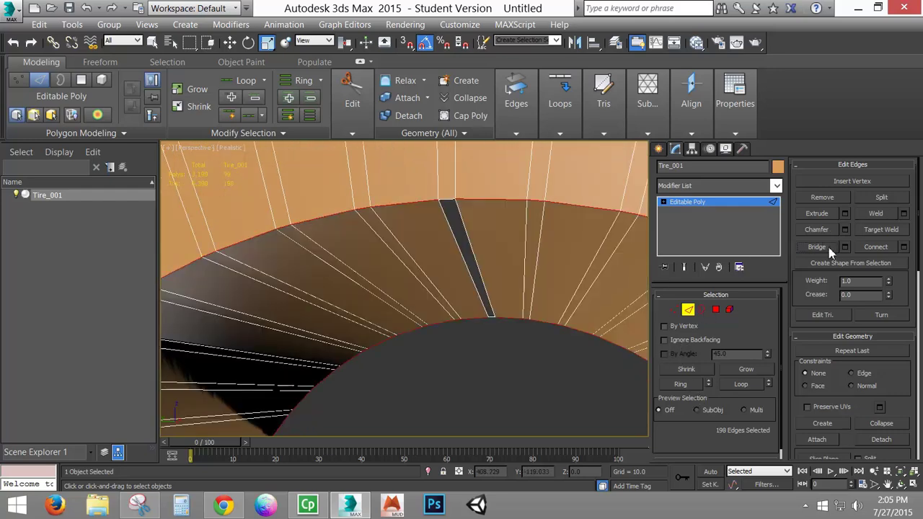
Step: Cap the remaining open gap in the tire's inner ring at border level, and leave border level
scroll(526, 276, up, 3)
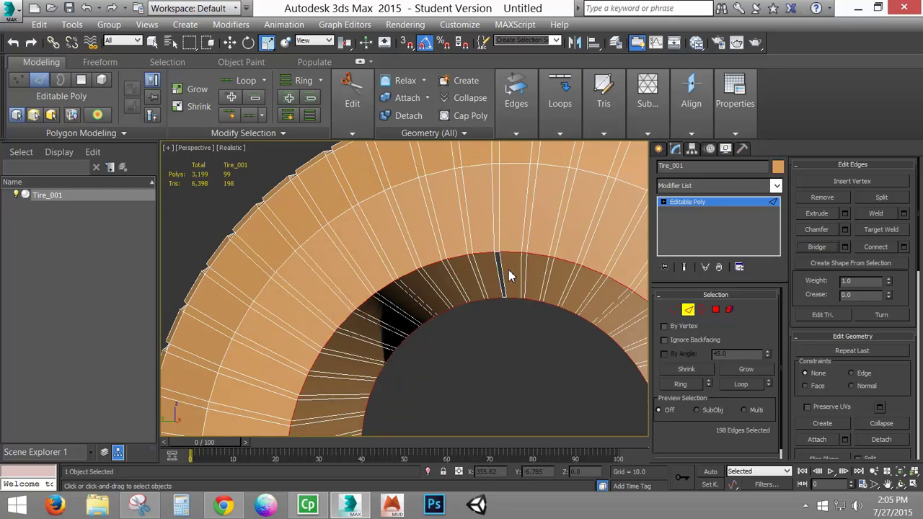
scroll(508, 271, up, 3)
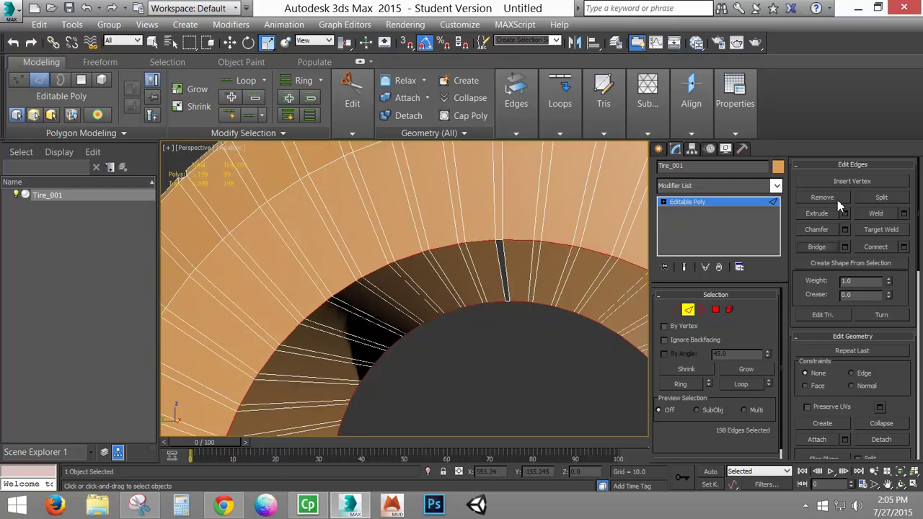
click(698, 316)
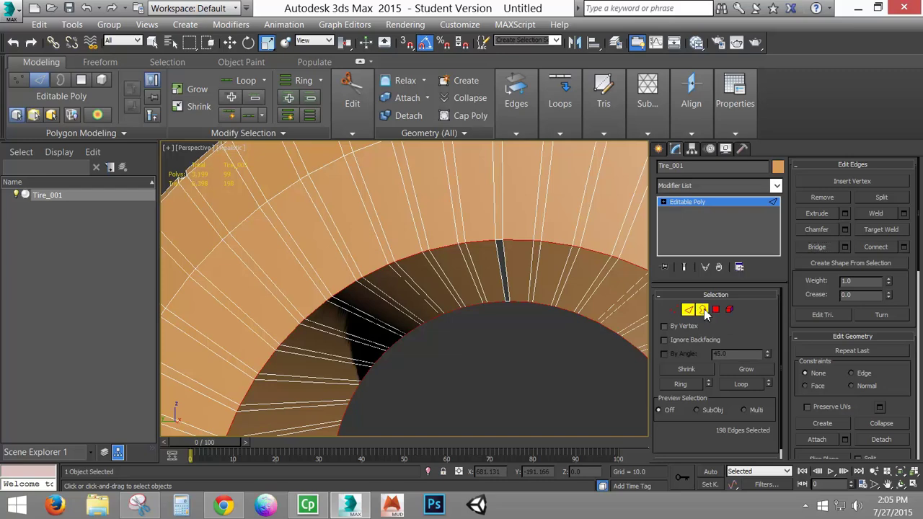
click(500, 252)
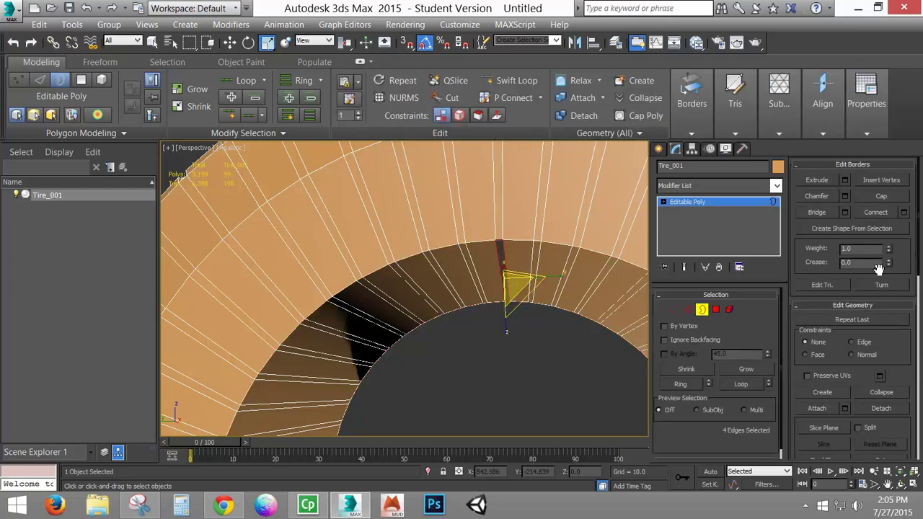
click(881, 197)
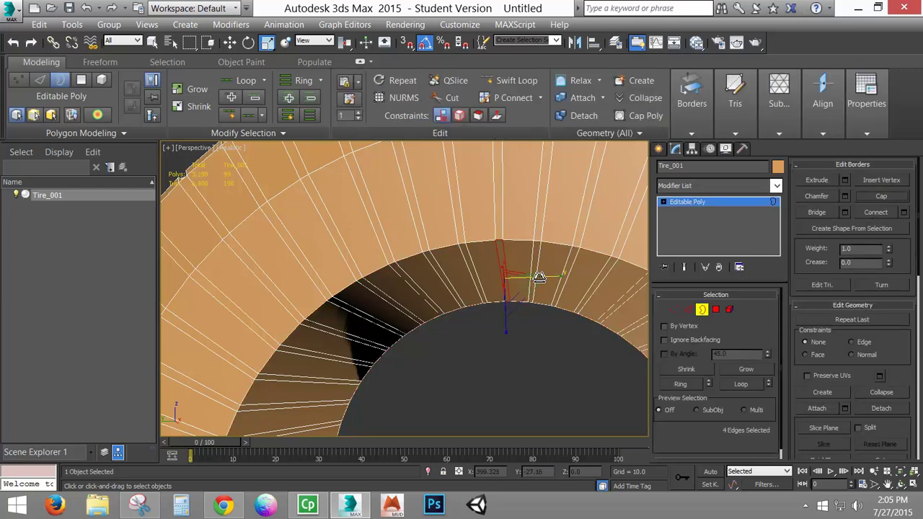
scroll(548, 303, down, 5)
alt+middle_drag(578, 366, 524, 357)
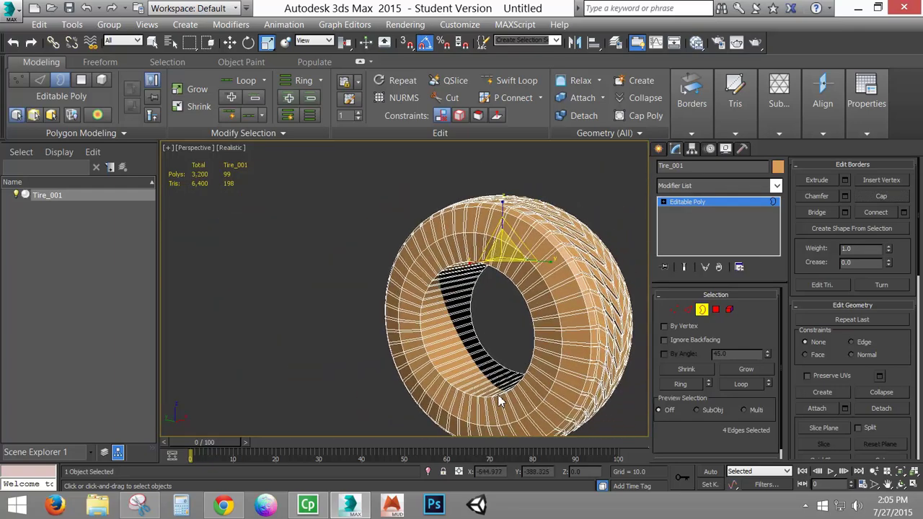
click(703, 310)
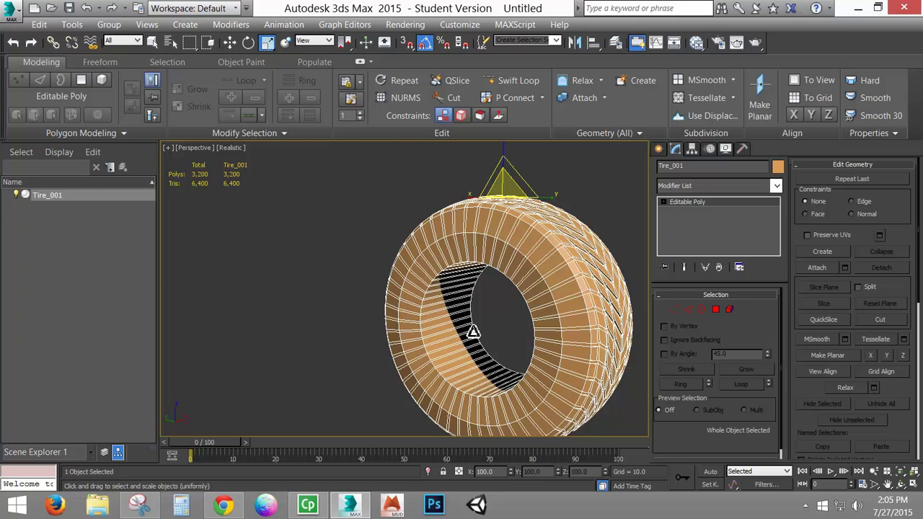
Step: Start saving the tire scene as a new 3ds Max file in the scenes folder
alt+middle_drag(482, 295, 539, 274)
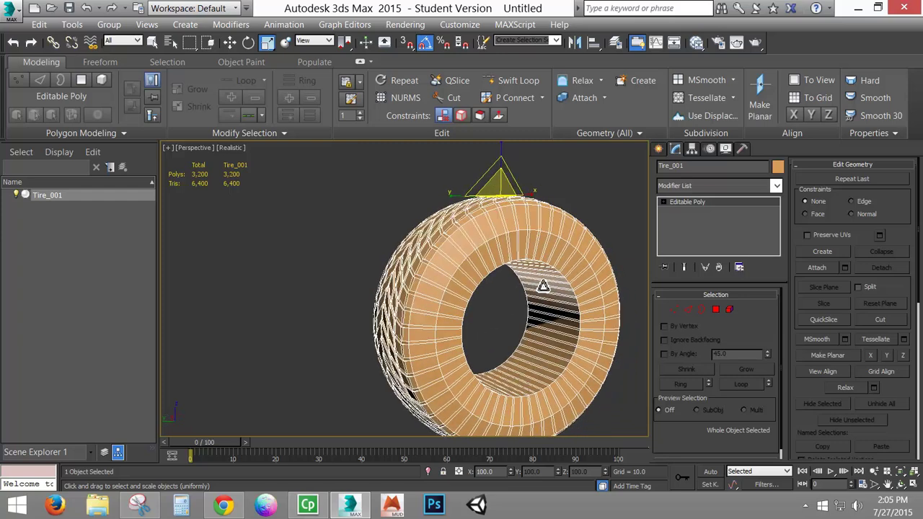
alt+middle_drag(504, 303, 472, 274)
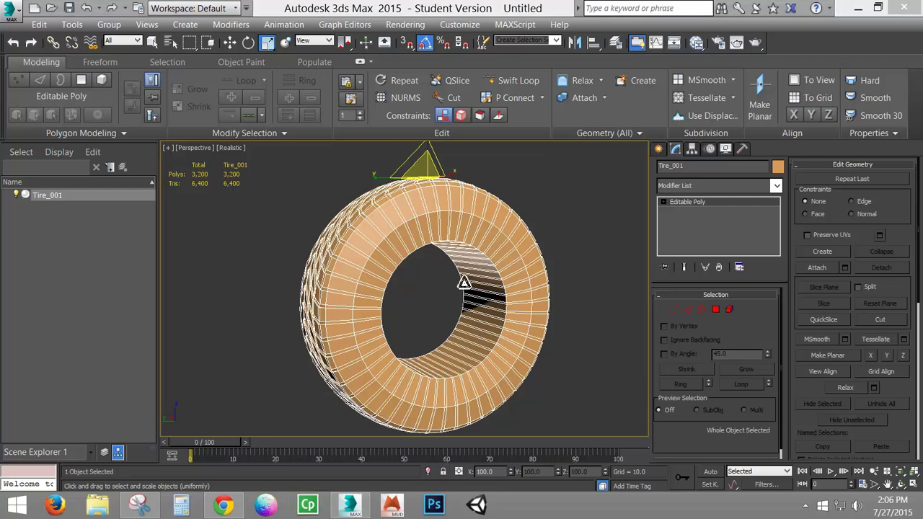
click(9, 11)
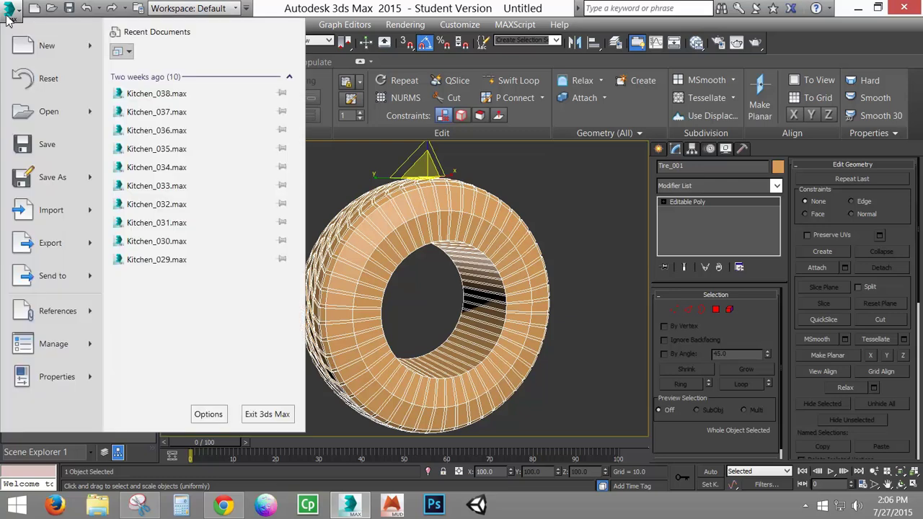
click(50, 178)
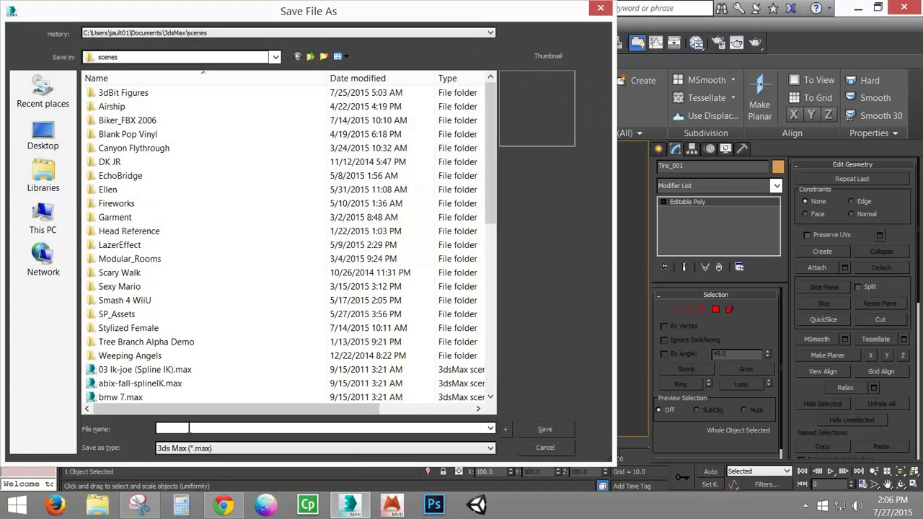